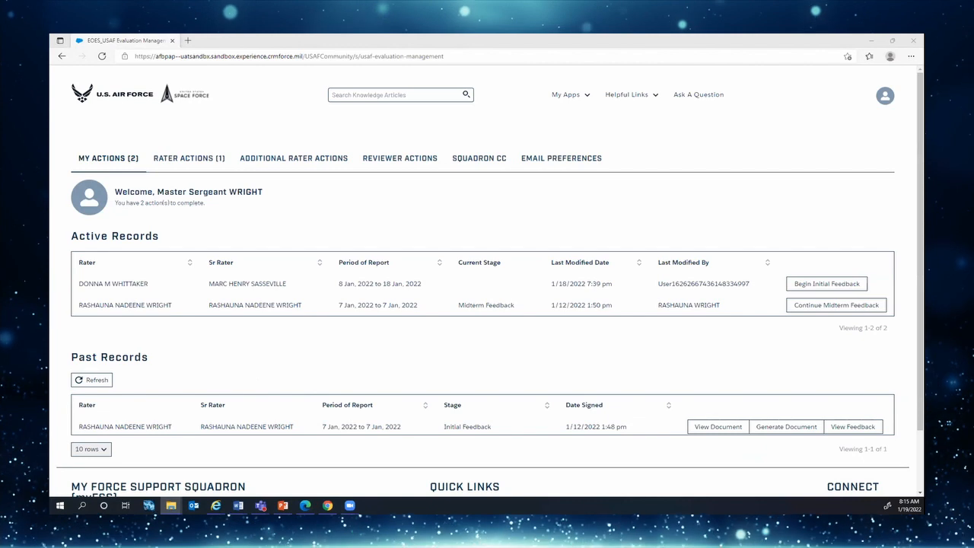
{"action": "key", "text": "alt+Tab"}
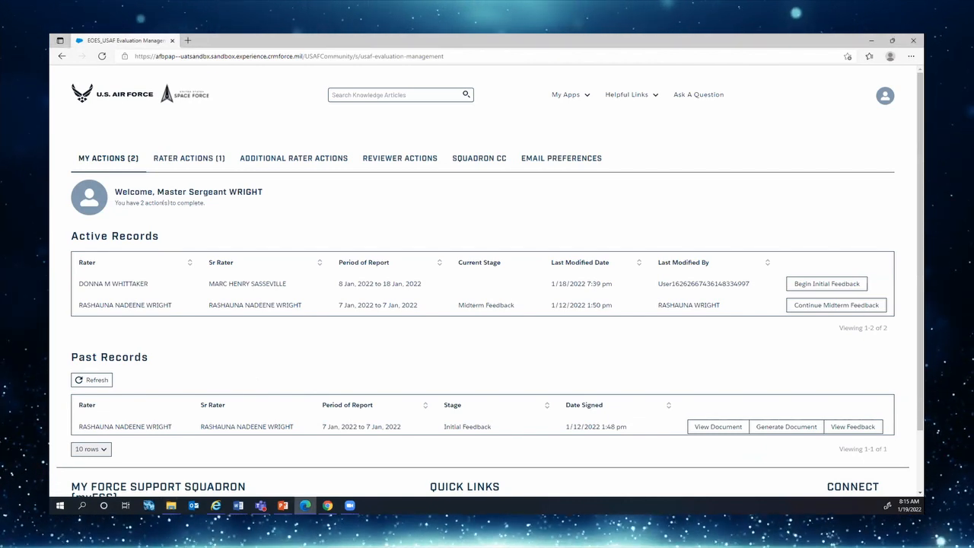
{"action": "key", "text": "alt+Tab"}
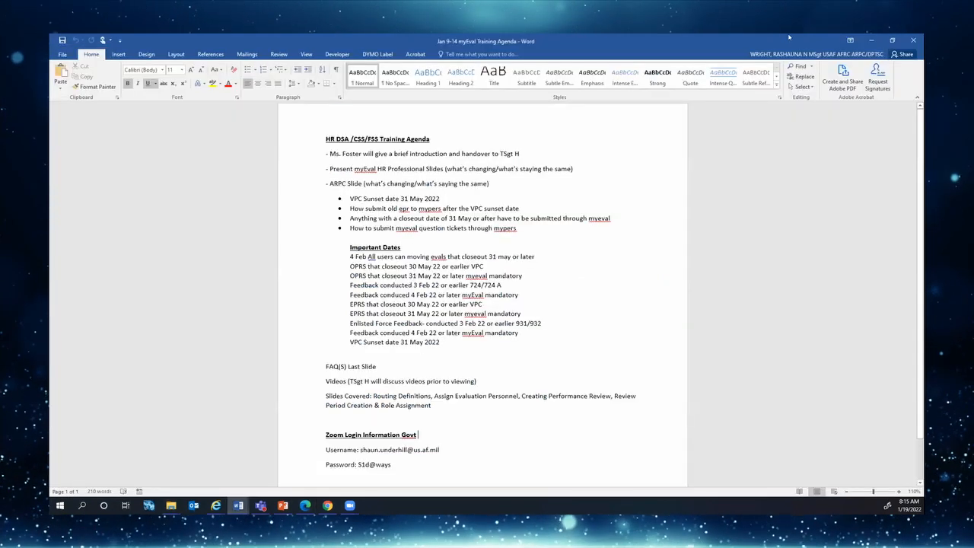
{"action": "key", "text": "alt+Tab"}
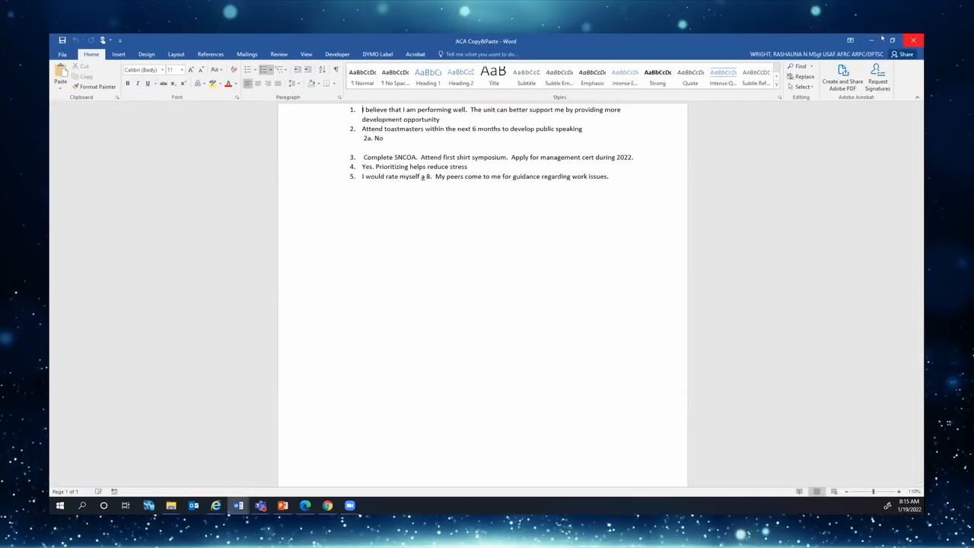
{"action": "key", "text": "super+Down"}
{"action": "key", "text": "super+Down"}
{"action": "key", "text": "super+Down"}
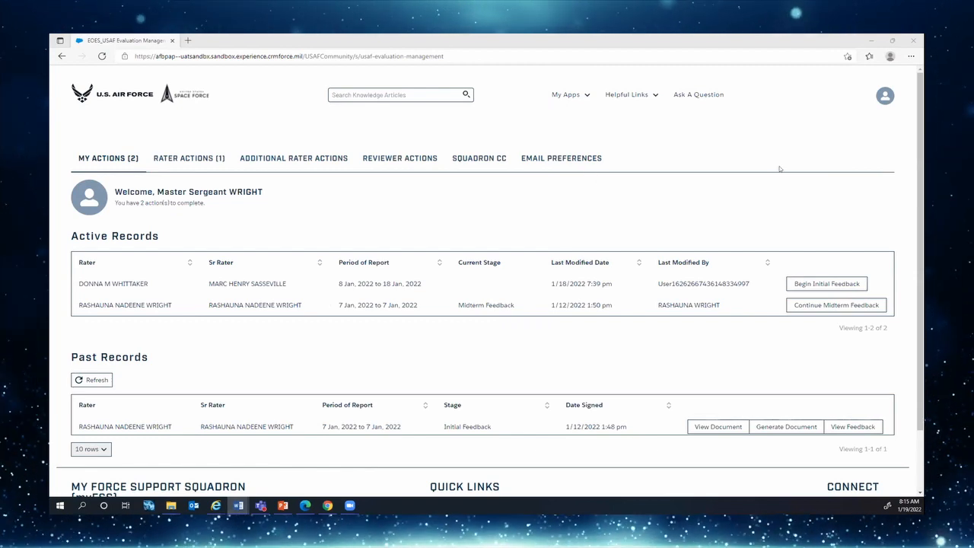
- Begin the initial feedback for the 8 Jan to 18 Jan 2022 record and save past the ratee identification data
{"action": "left_click", "coordinate": [809, 281]}
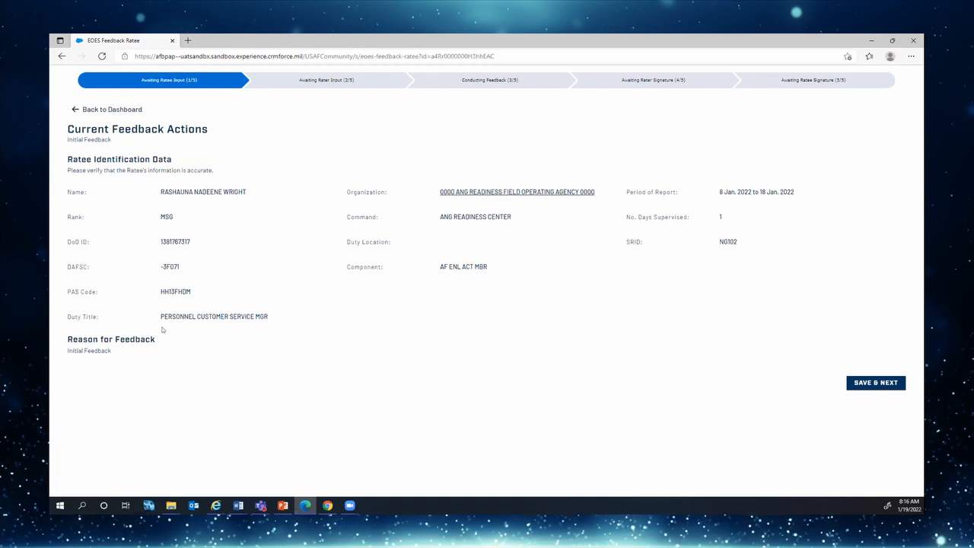
{"action": "left_click", "coordinate": [856, 386]}
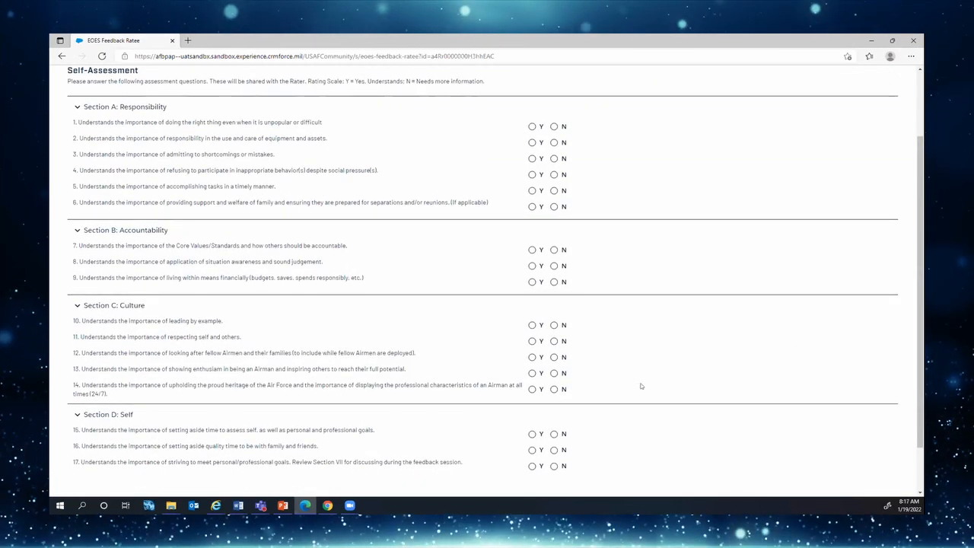
- Answer Y to self-assessment questions 1 to 9 in Section A: Responsibility and Section B: Accountability
{"action": "left_click", "coordinate": [533, 143]}
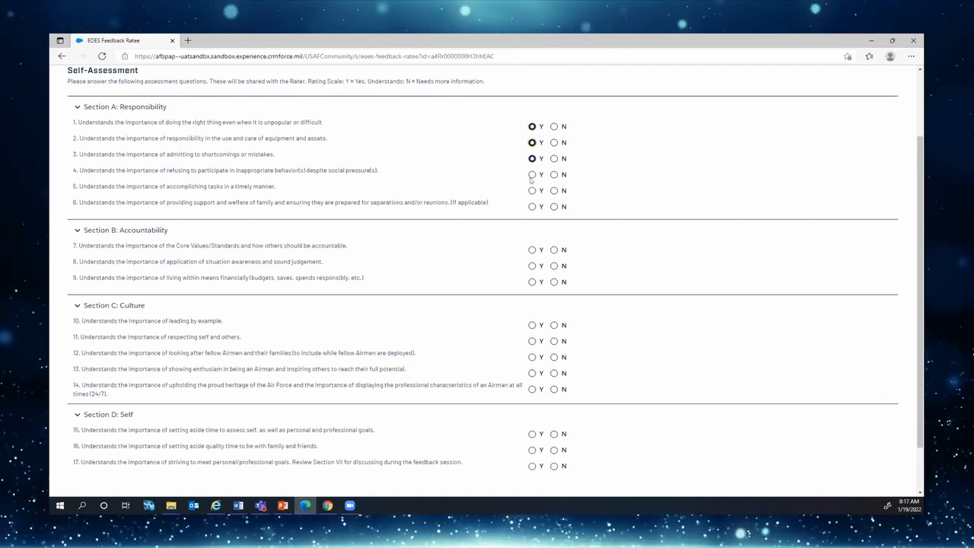
{"action": "left_click", "coordinate": [531, 175]}
{"action": "left_click", "coordinate": [532, 190]}
{"action": "left_click", "coordinate": [532, 206]}
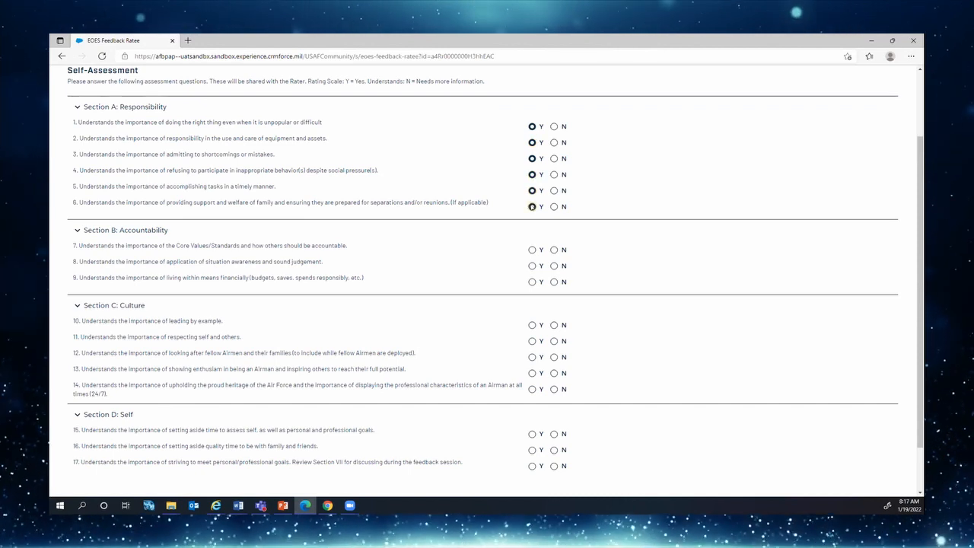
{"action": "scroll", "coordinate": [531, 207], "scroll_direction": "down", "scroll_amount": 1}
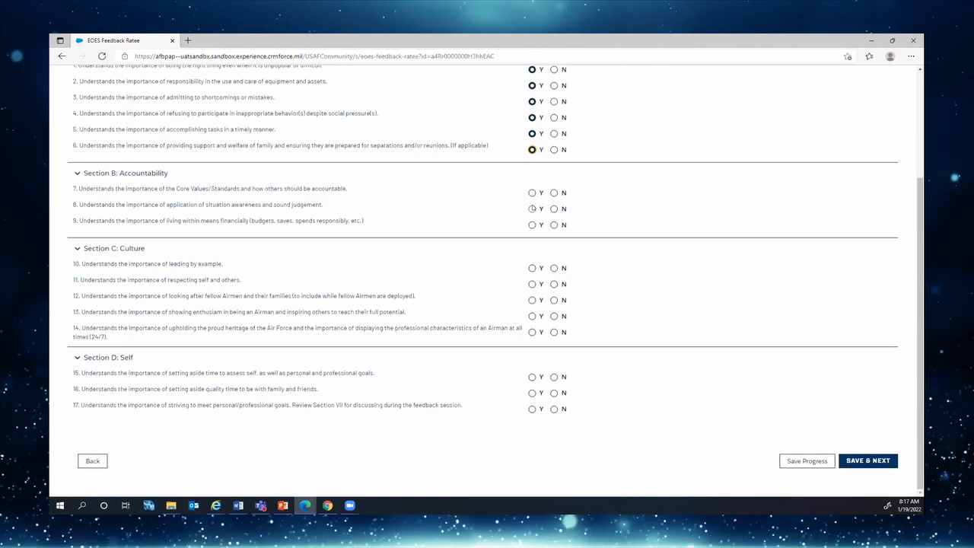
{"action": "left_click", "coordinate": [532, 193]}
{"action": "left_click", "coordinate": [532, 208]}
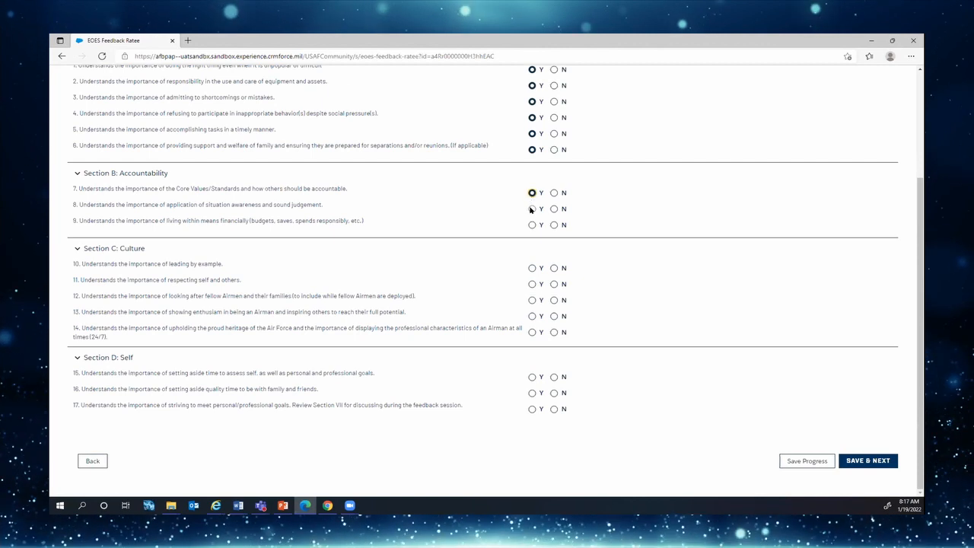
{"action": "left_click", "coordinate": [532, 224]}
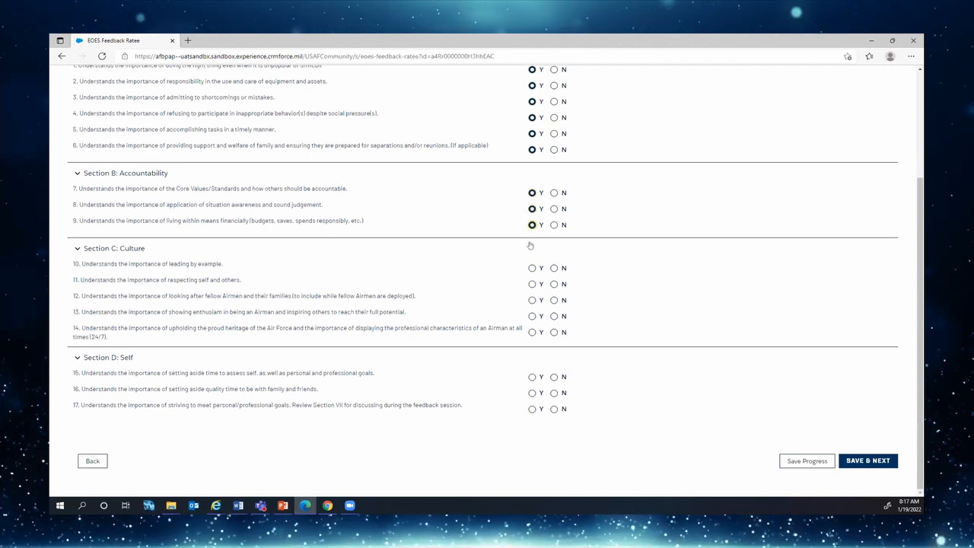
- Answer Y to questions 10 to 17 in Section C: Culture and Section D: Self, and save and continue
{"action": "left_click", "coordinate": [532, 268]}
{"action": "left_click", "coordinate": [532, 284]}
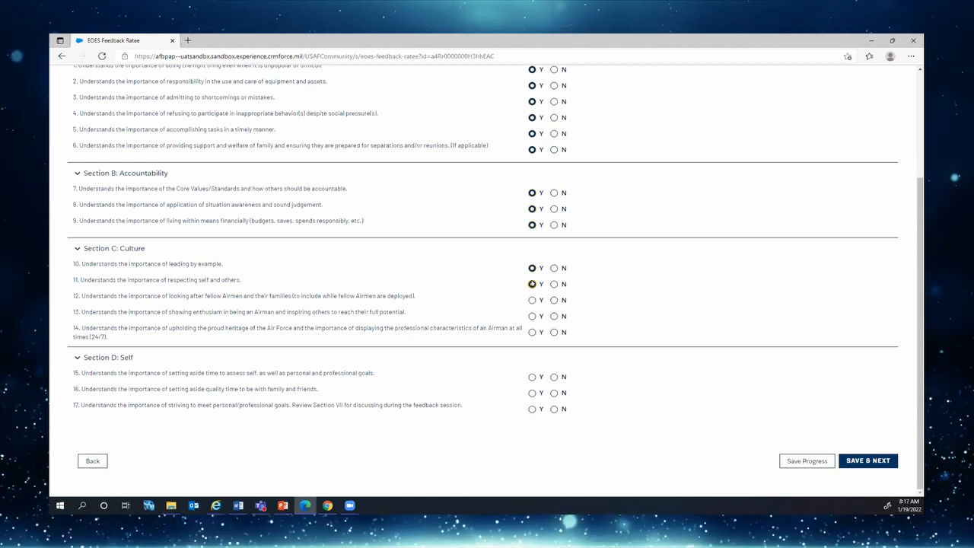
{"action": "left_click", "coordinate": [532, 300]}
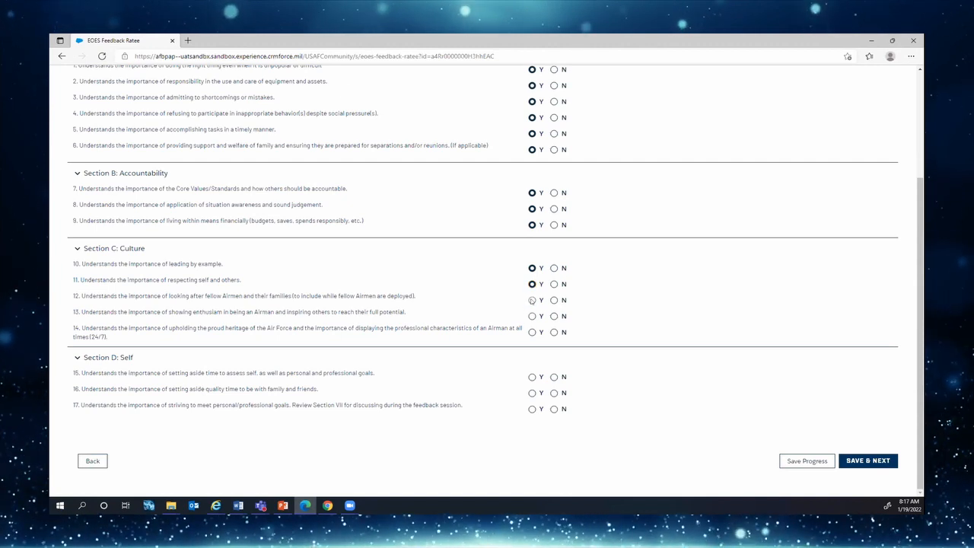
{"action": "left_click", "coordinate": [532, 316]}
{"action": "left_click", "coordinate": [532, 332]}
{"action": "left_click", "coordinate": [532, 376]}
{"action": "left_click", "coordinate": [532, 393]}
{"action": "left_click", "coordinate": [532, 408]}
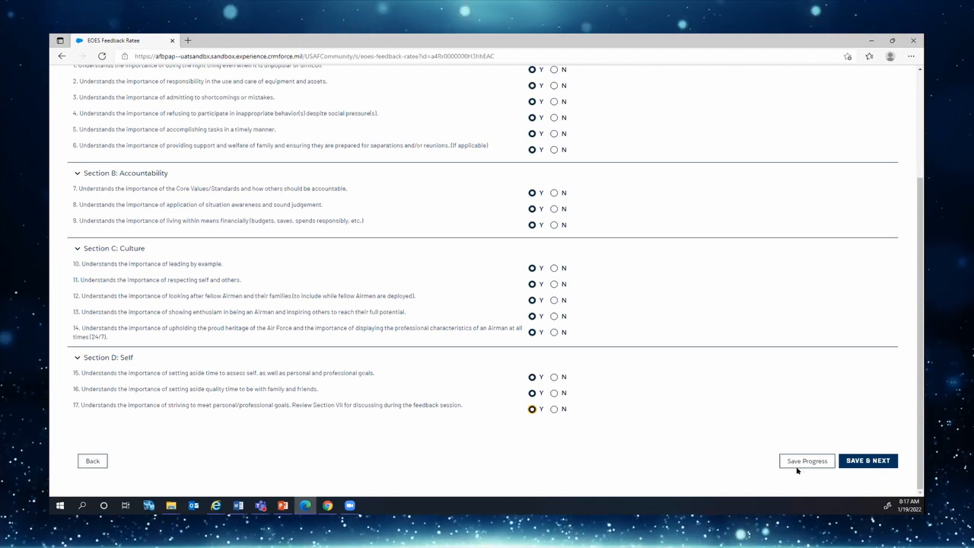
{"action": "left_click", "coordinate": [864, 459]}
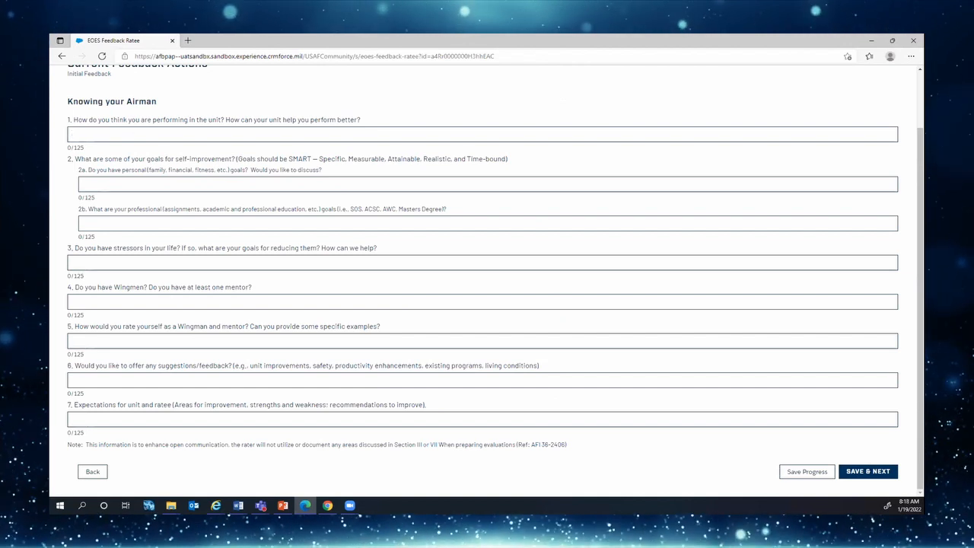
- Answer question 1 with "I believe that I am performing well. The unit can better support me by providing more development opportunity" from the Word document ACA Copy&Paste
{"action": "key", "text": "alt+Tab"}
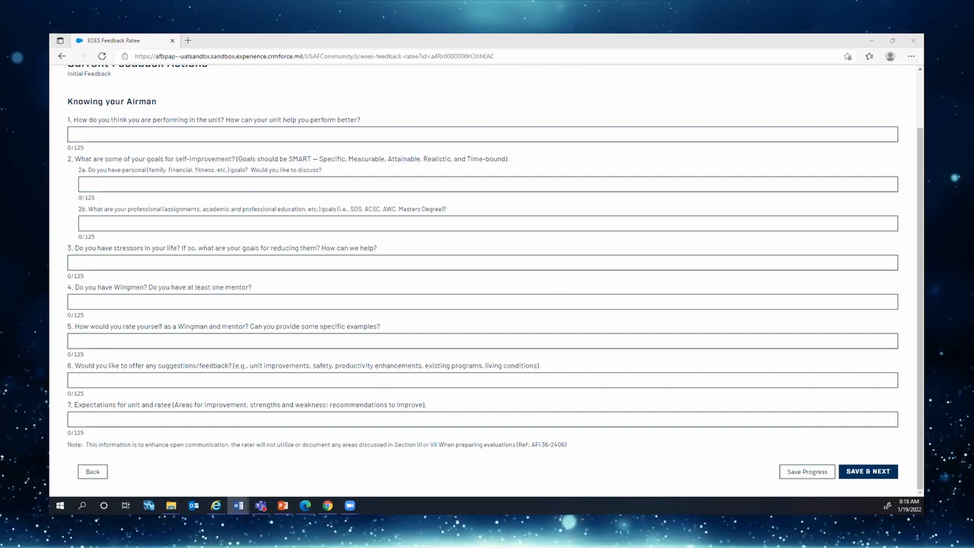
{"action": "left_click", "coordinate": [86, 129]}
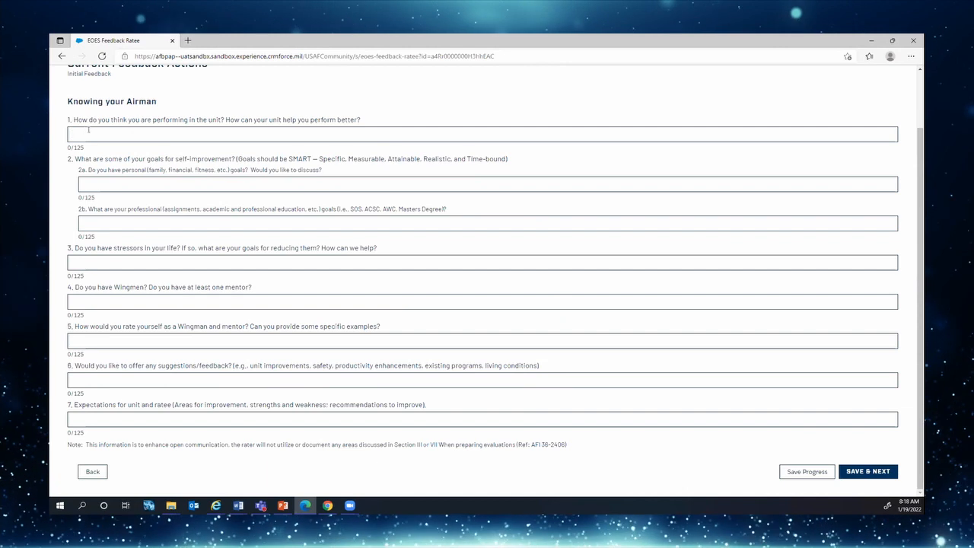
{"action": "type", "text": "1.  I believe that I am performing well.  The unit can better support me by providing more development opportunity"}
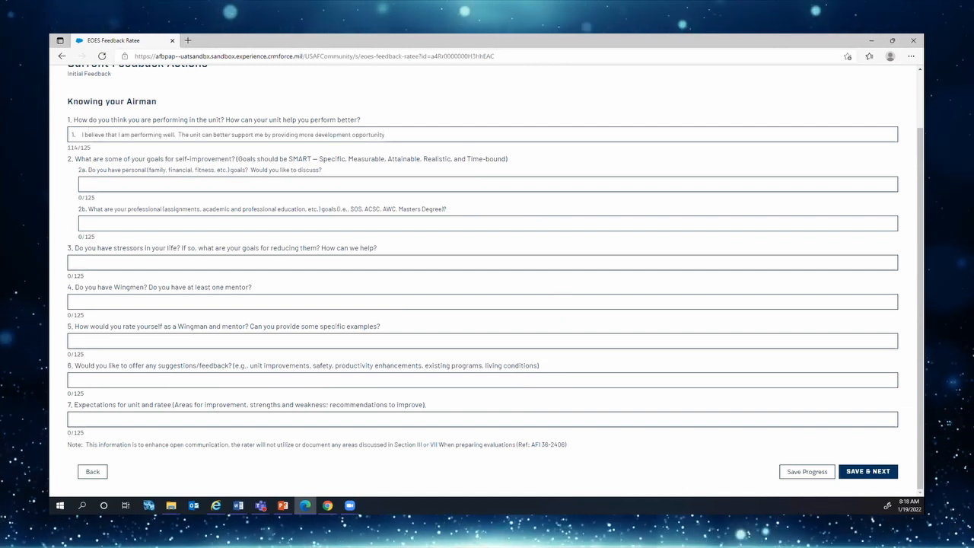
- Paste "Attend toastmasters within the next 6 months to develop public speaking" from the Word document as answer 2a, and save and continue
{"action": "key", "text": "alt+Tab"}
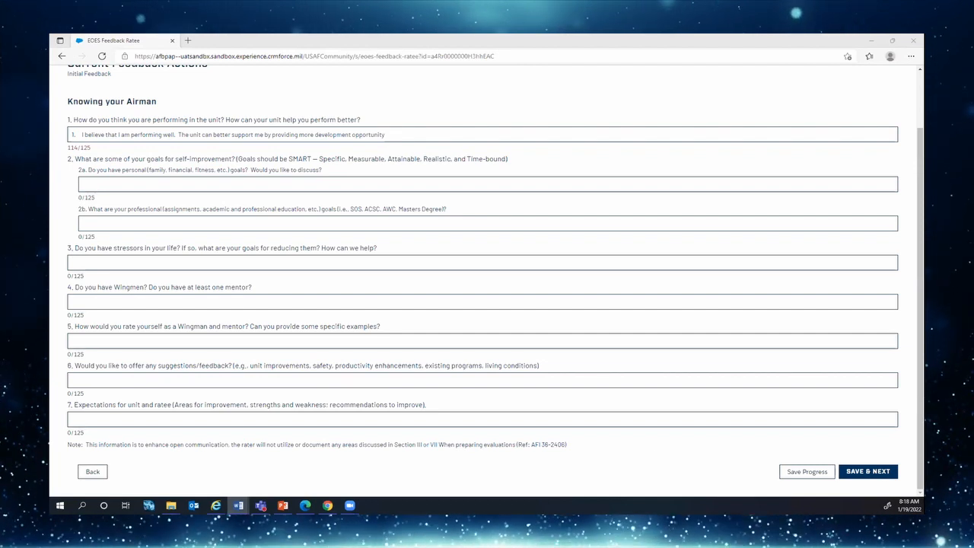
{"action": "left_click", "coordinate": [120, 188]}
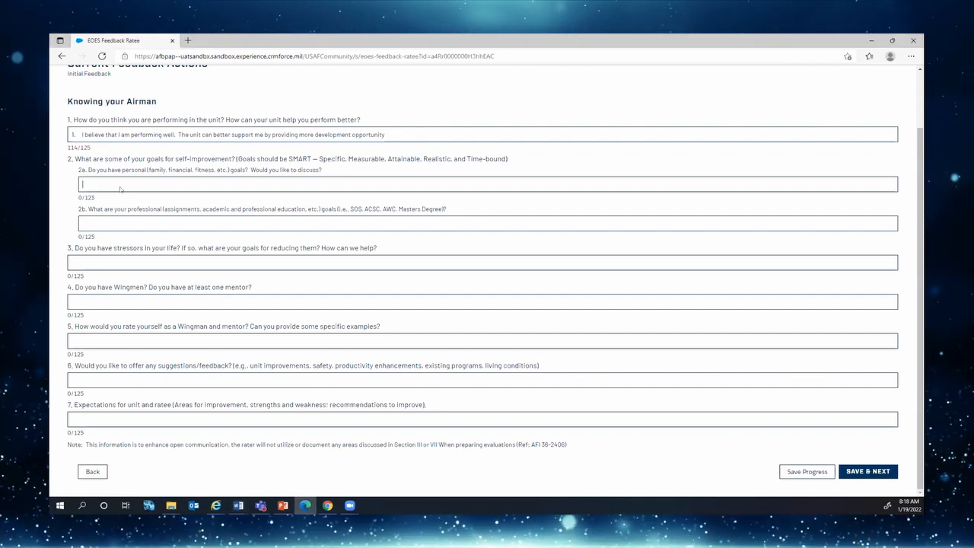
{"action": "right_click", "coordinate": [120, 189]}
{"action": "left_click", "coordinate": [183, 270]}
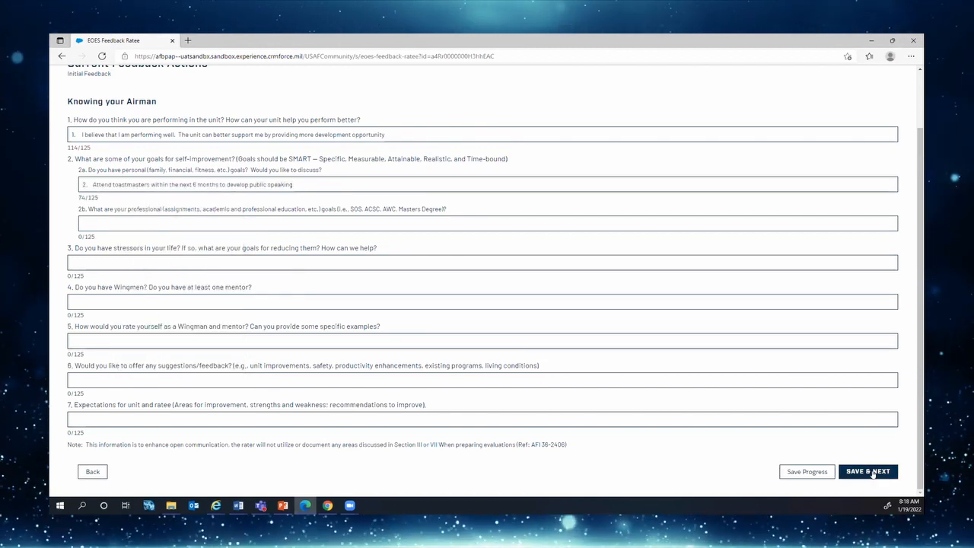
{"action": "left_click", "coordinate": [880, 471]}
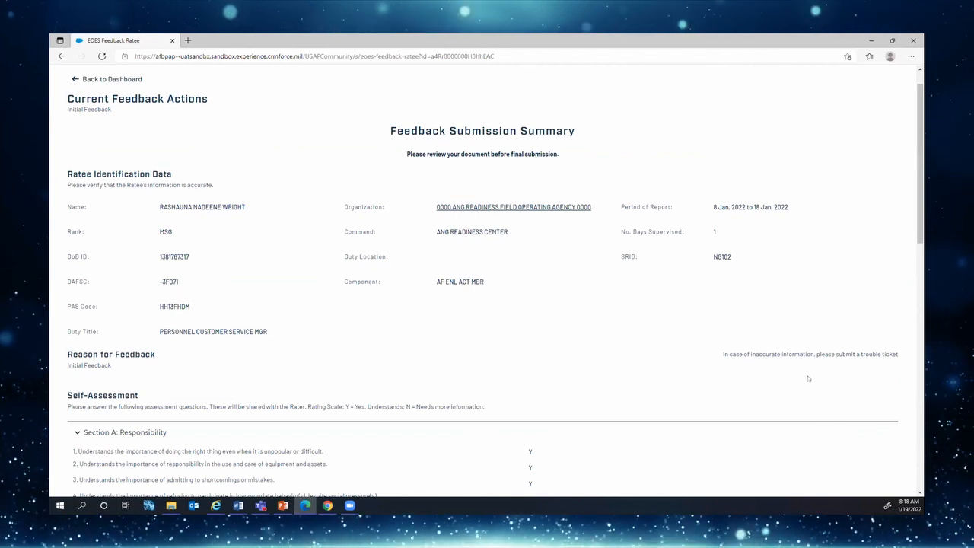
- Review the Feedback Submission Summary from the ratee identification data through the Knowing your Airman answers
{"action": "scroll", "coordinate": [807, 380], "scroll_direction": "down", "scroll_amount": 1}
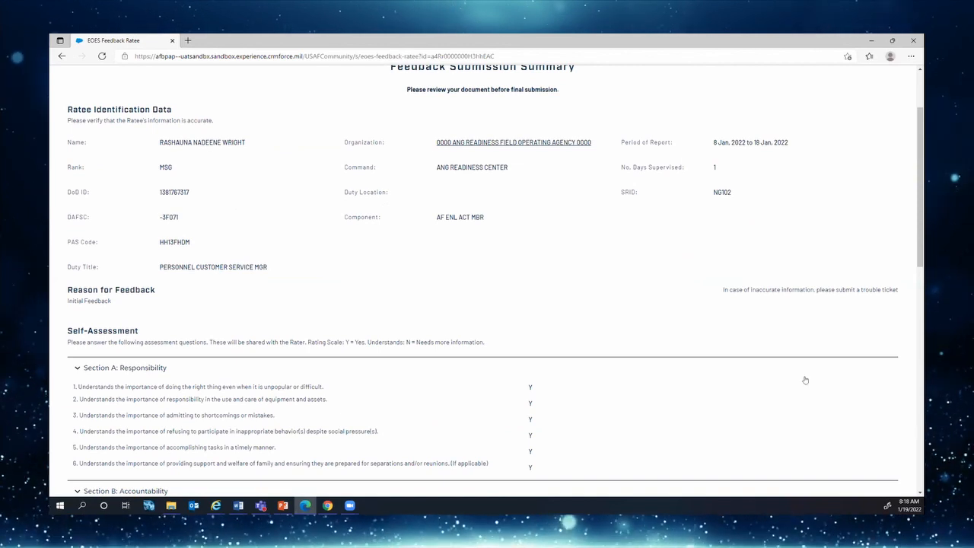
{"action": "scroll", "coordinate": [804, 378], "scroll_direction": "down", "scroll_amount": 1}
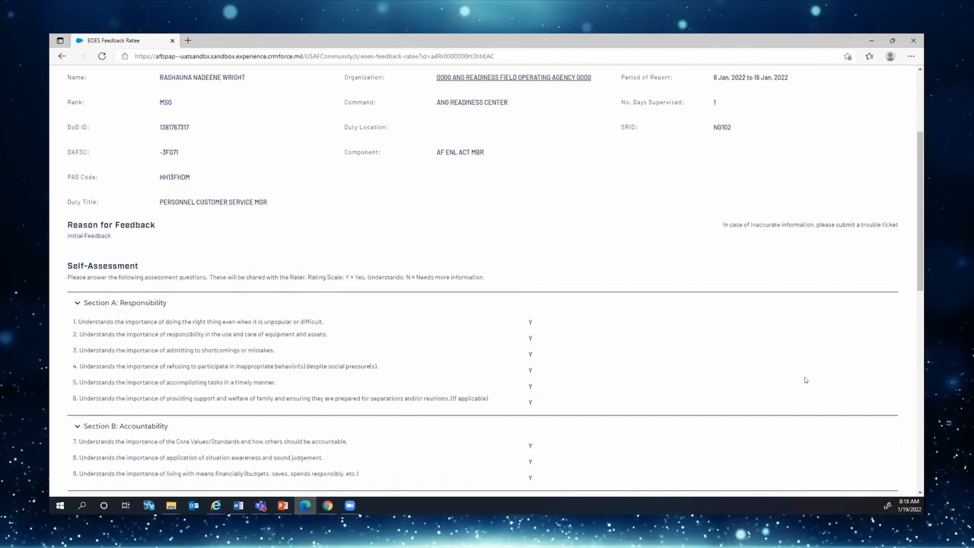
{"action": "scroll", "coordinate": [804, 379], "scroll_direction": "down", "scroll_amount": 1}
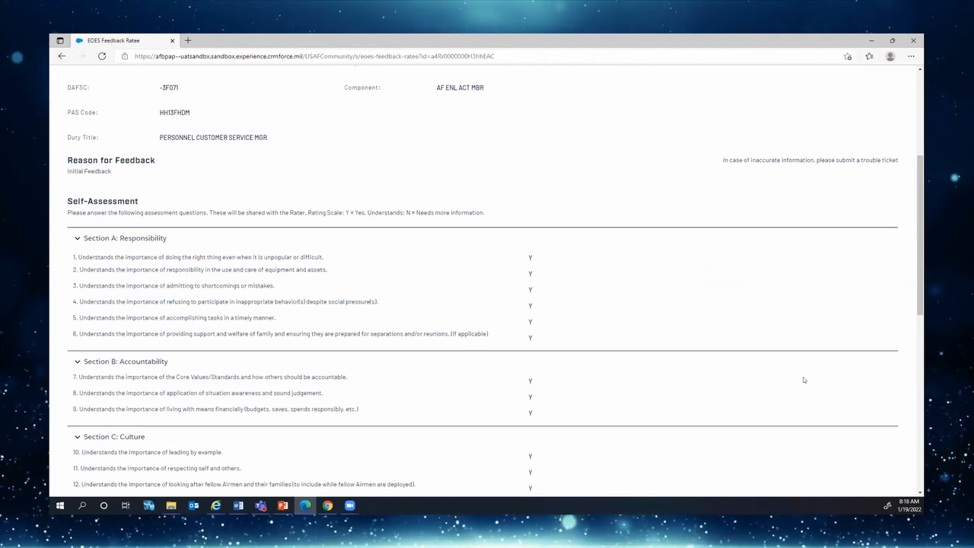
{"action": "scroll", "coordinate": [814, 387], "scroll_direction": "down", "scroll_amount": 5}
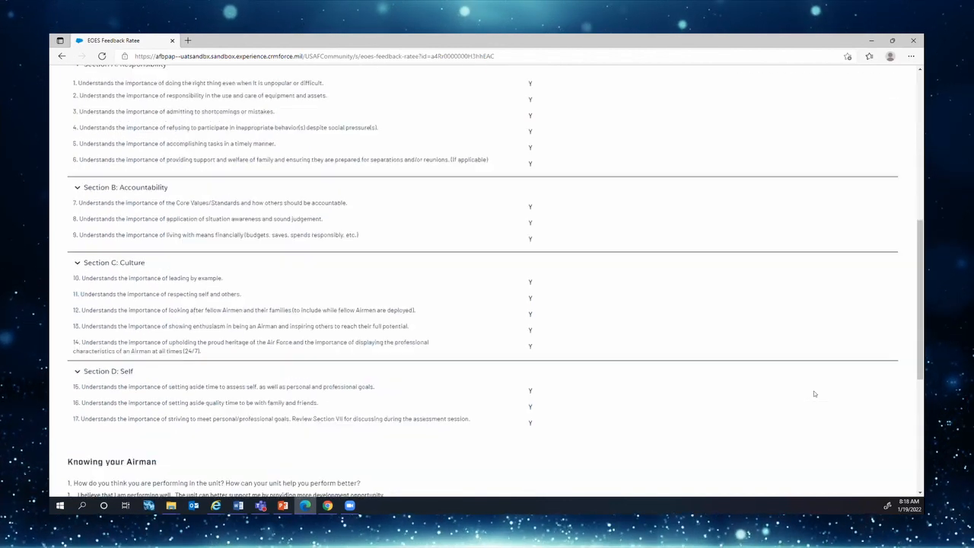
{"action": "scroll", "coordinate": [813, 392], "scroll_direction": "down", "scroll_amount": 2}
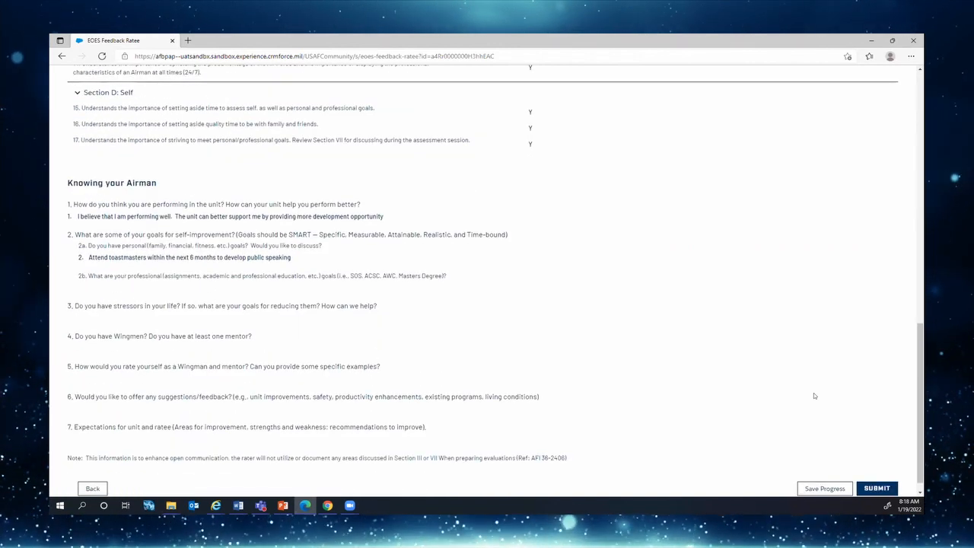
- Collapse all four Self-Assessment sections in the summary and expand Section D: Self again
{"action": "scroll", "coordinate": [813, 393], "scroll_direction": "up", "scroll_amount": 3}
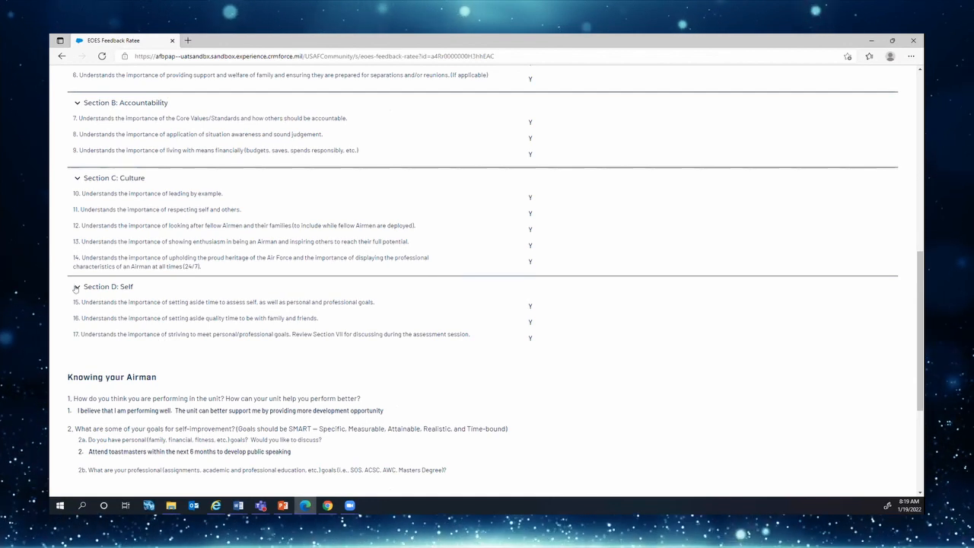
{"action": "left_click", "coordinate": [76, 178]}
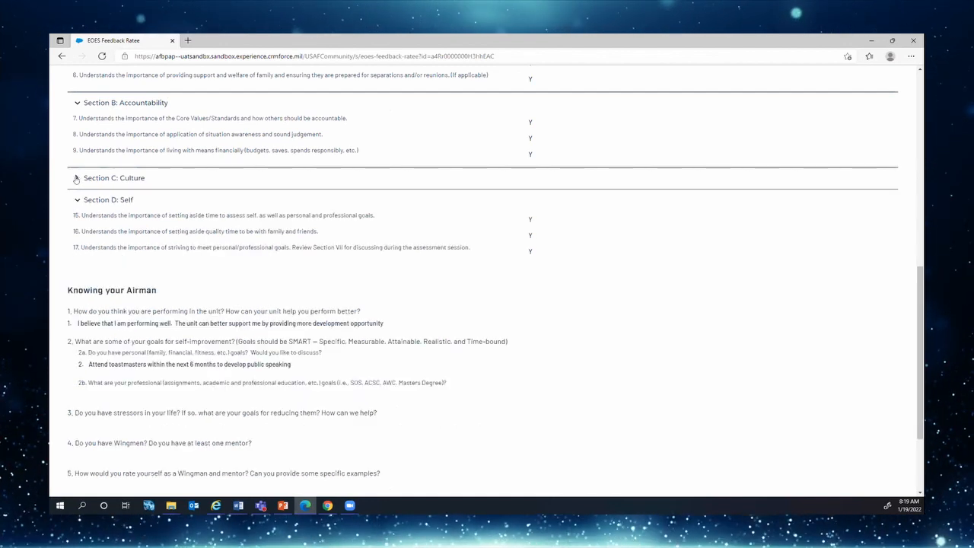
{"action": "left_click", "coordinate": [75, 200]}
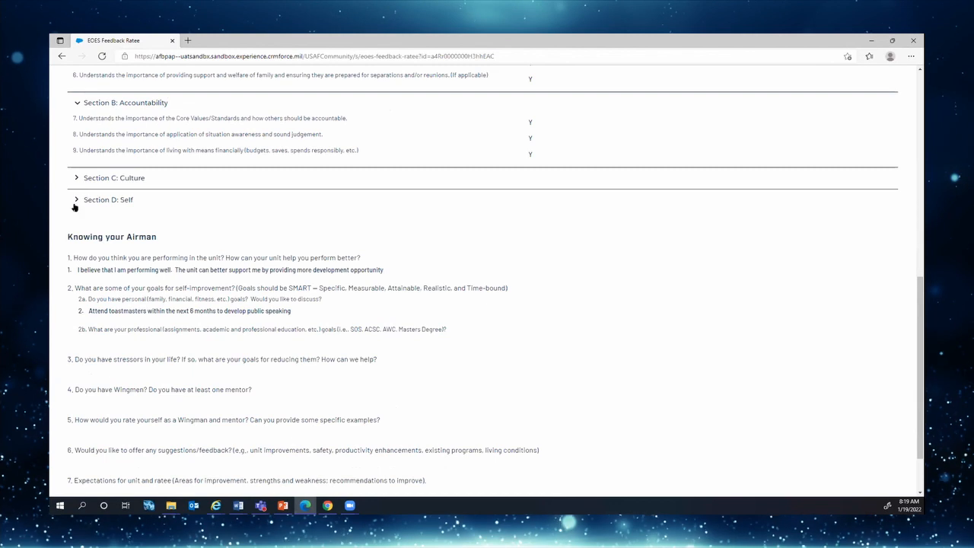
{"action": "left_click", "coordinate": [76, 102]}
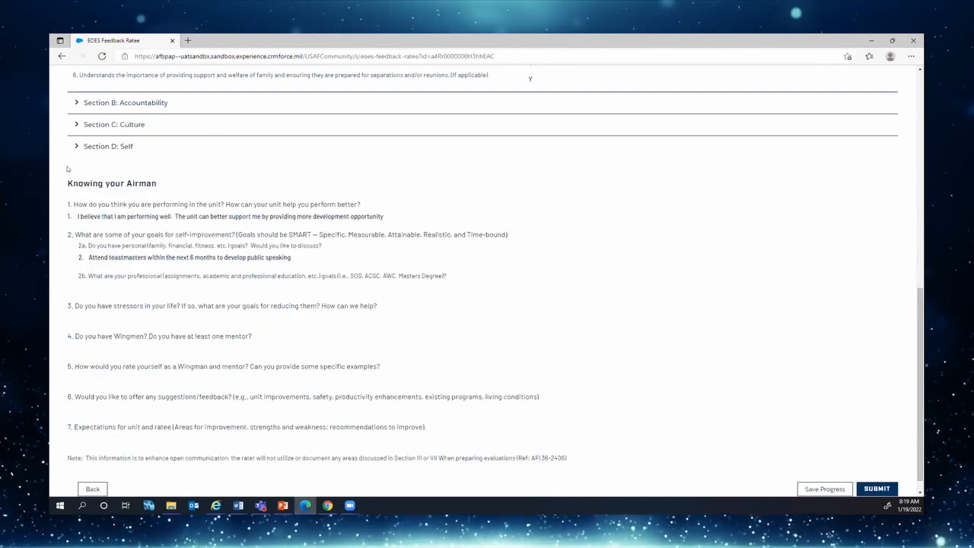
{"action": "scroll", "coordinate": [72, 160], "scroll_direction": "up", "scroll_amount": 2}
{"action": "left_click", "coordinate": [76, 109]}
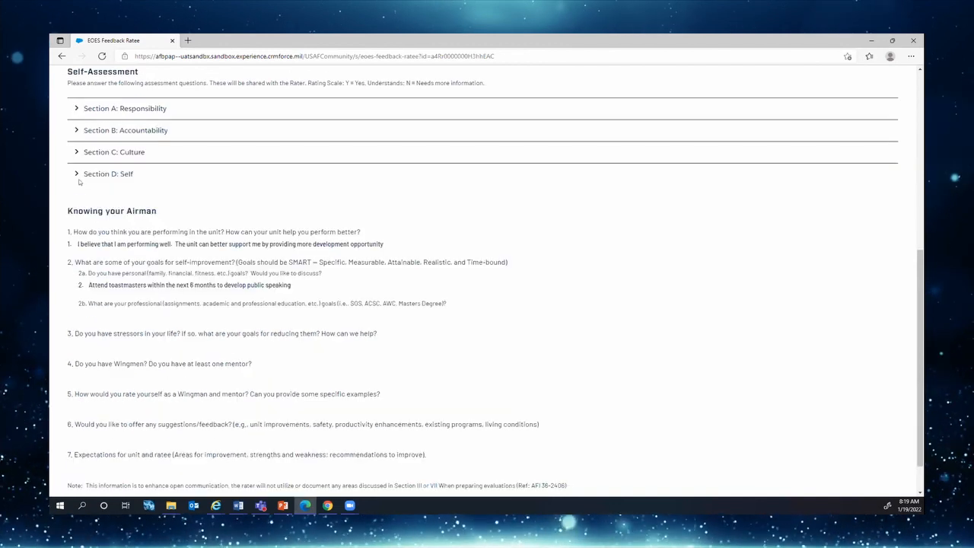
{"action": "left_click", "coordinate": [72, 174]}
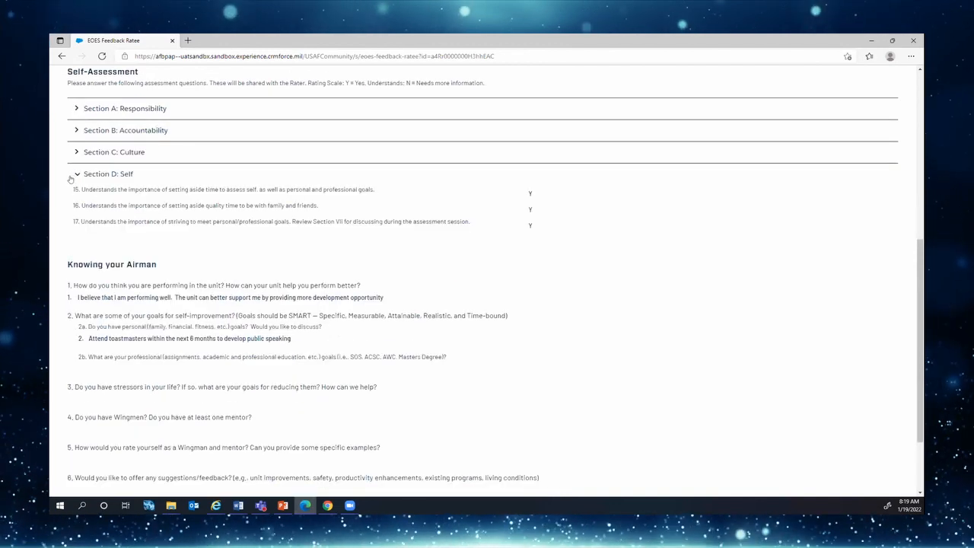
- Submit the completed initial feedback form from the end of the summary
{"action": "scroll", "coordinate": [789, 378], "scroll_direction": "down", "scroll_amount": 1}
{"action": "scroll", "coordinate": [789, 379], "scroll_direction": "down", "scroll_amount": 1}
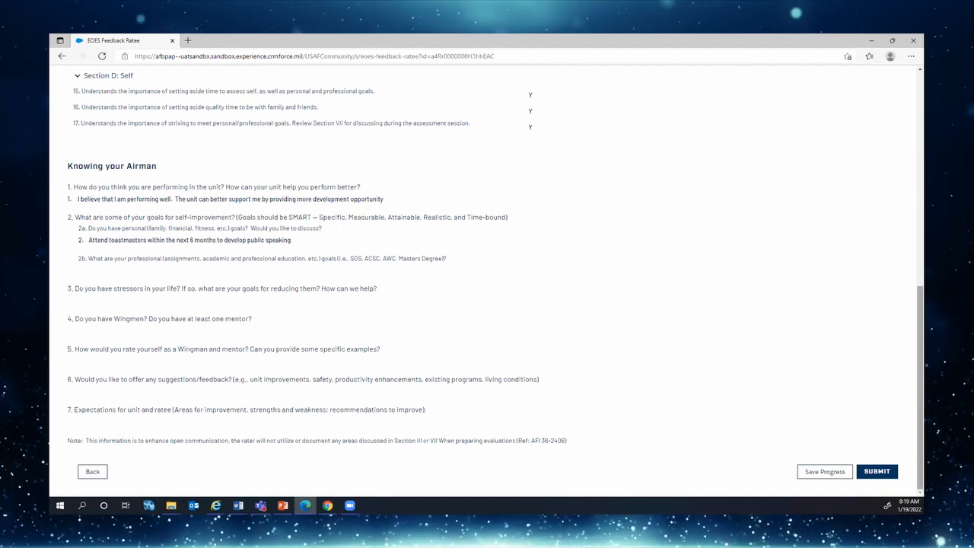
{"action": "left_click", "coordinate": [879, 472]}
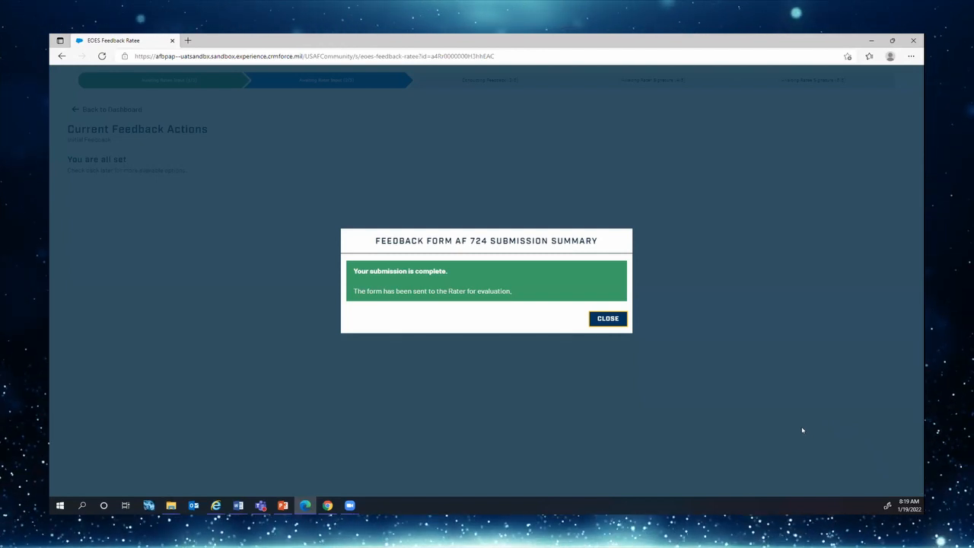
- Close the AF 724 submission summary and, from the rater actions, continue the Initial Feedback of the first listed ratee
{"action": "left_click", "coordinate": [607, 317]}
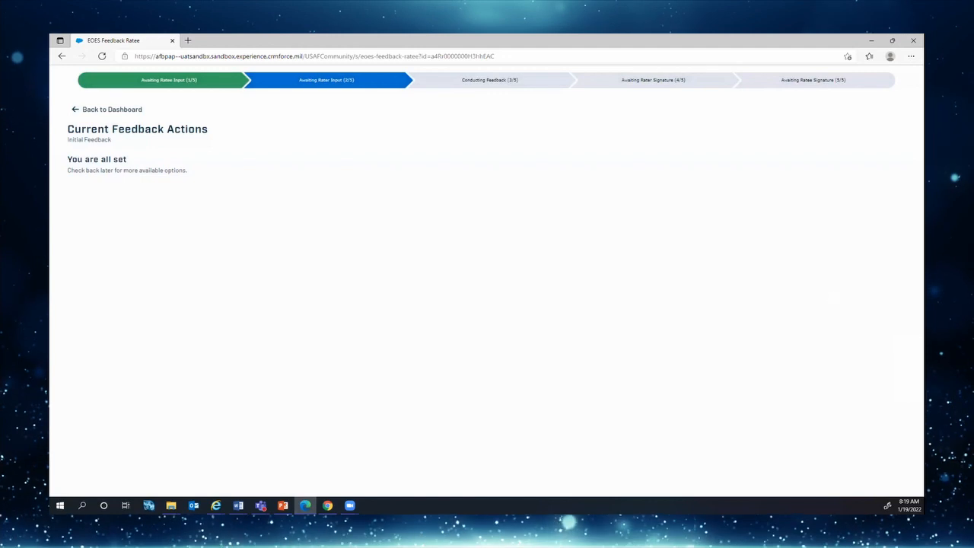
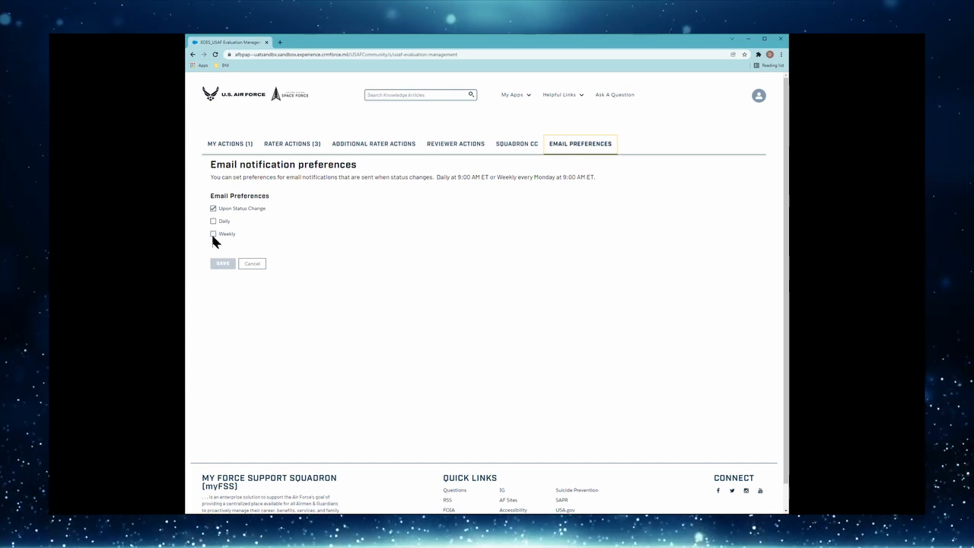
{"action": "left_click", "coordinate": [299, 147]}
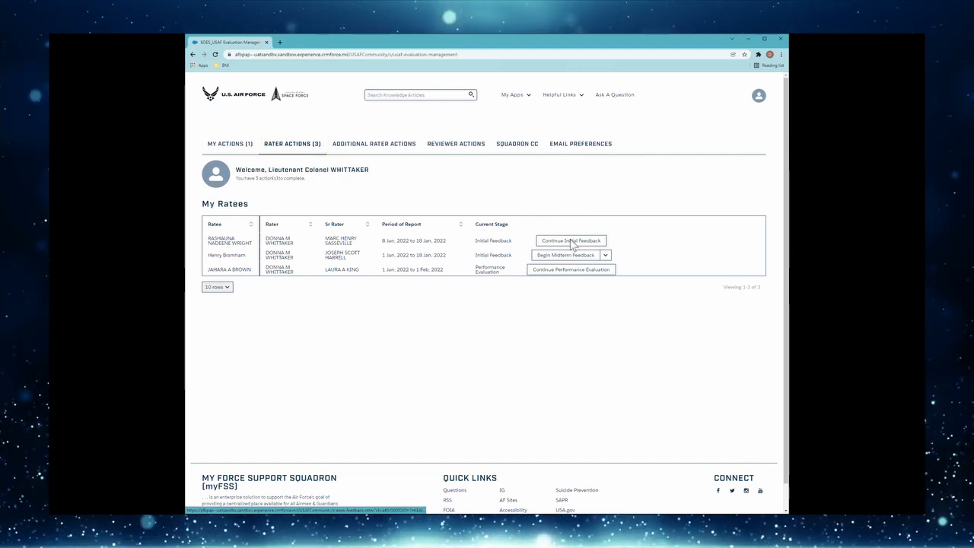
{"action": "left_click", "coordinate": [572, 242]}
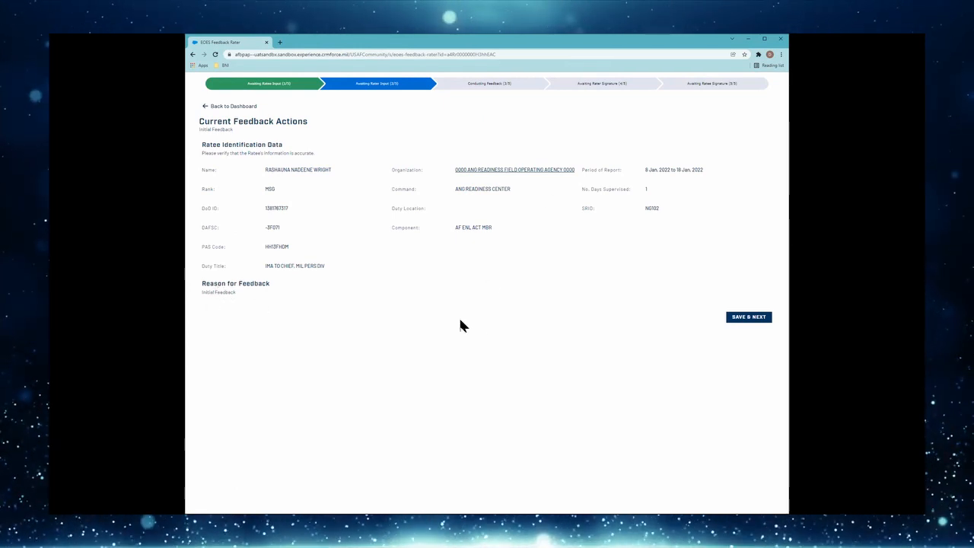
- Review the ratee's identification data and self-assessment as rater, saving and continuing past both pages
{"action": "left_click", "coordinate": [753, 318]}
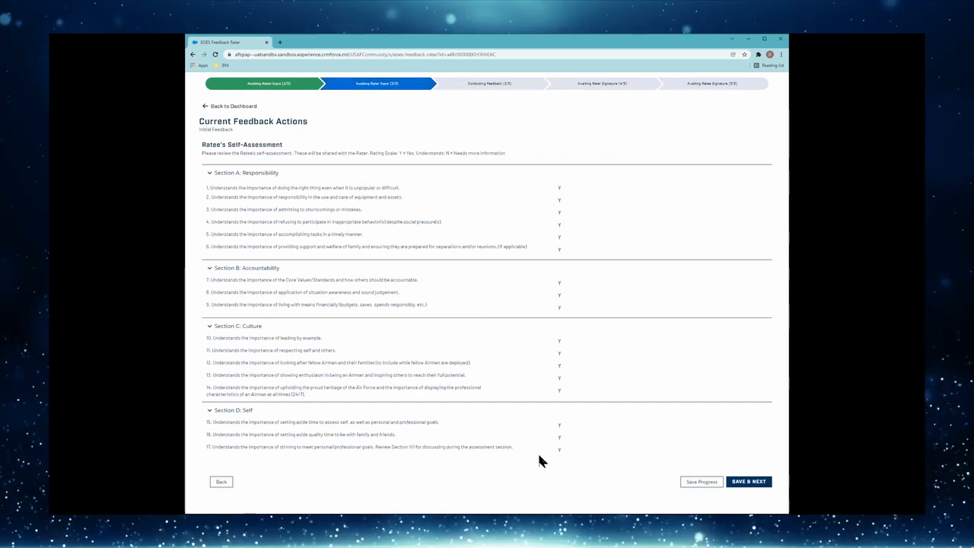
{"action": "left_click", "coordinate": [753, 482]}
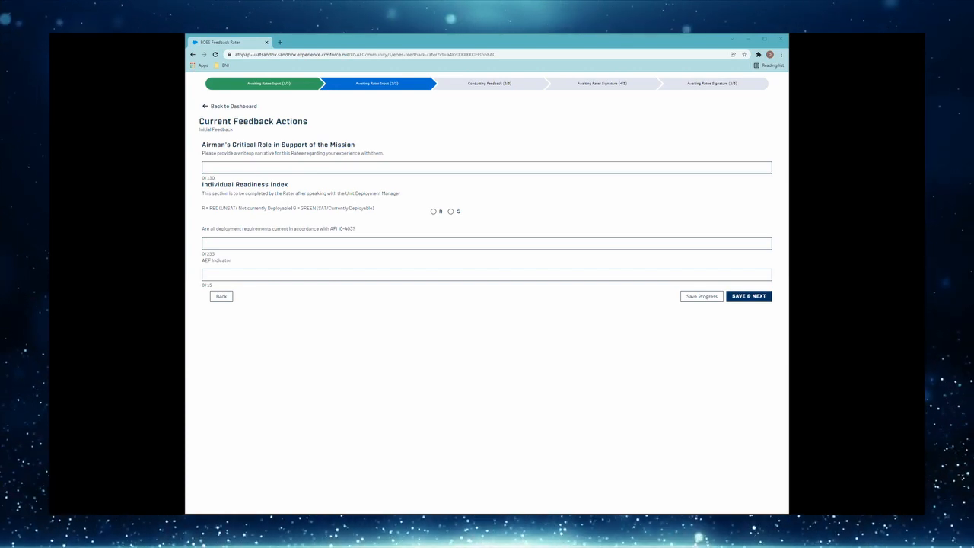
- Enter "This member is key to the support provided to the Reserve Community in the Evalulations program" as the critical role narrative
{"action": "left_click", "coordinate": [368, 167]}
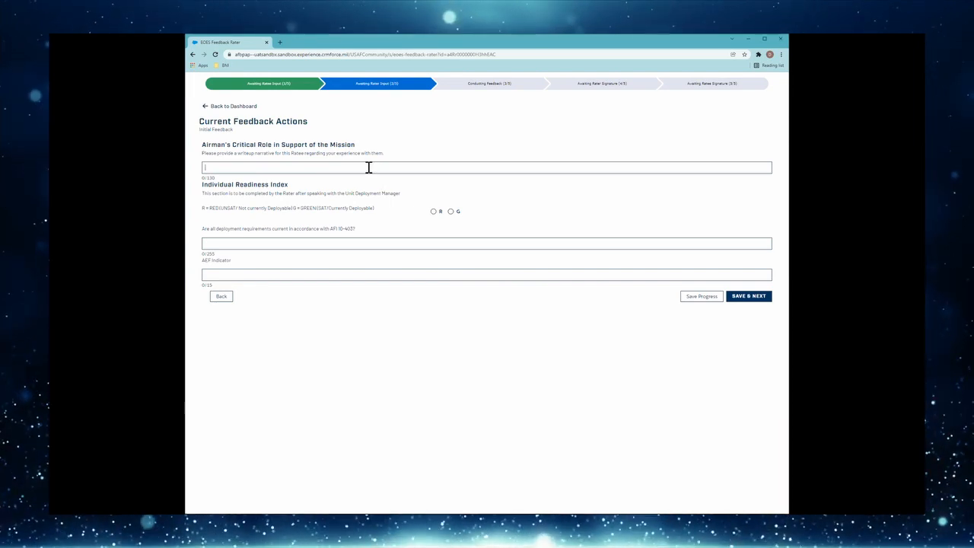
{"action": "type", "text": "This member is key to the sup"}
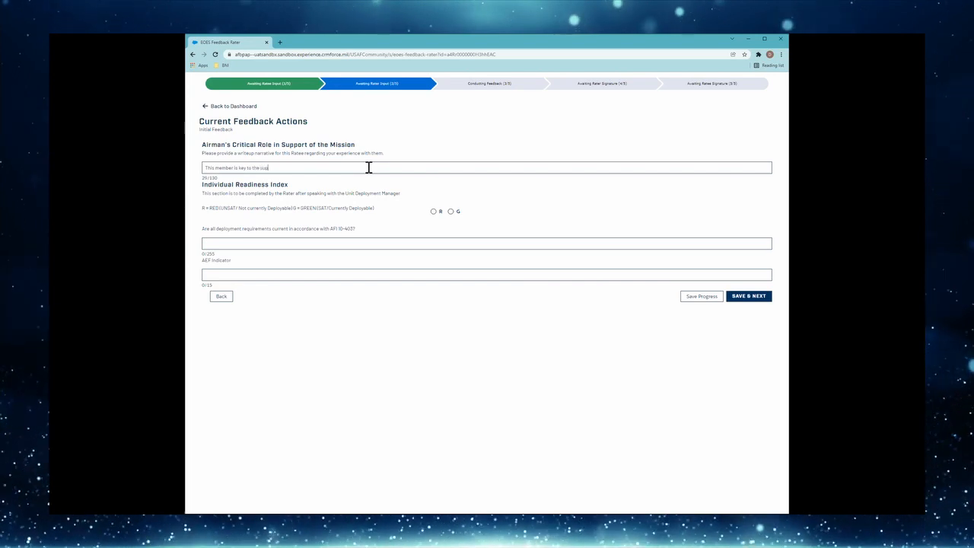
{"action": "type", "text": "port provided to the Reserve Community"}
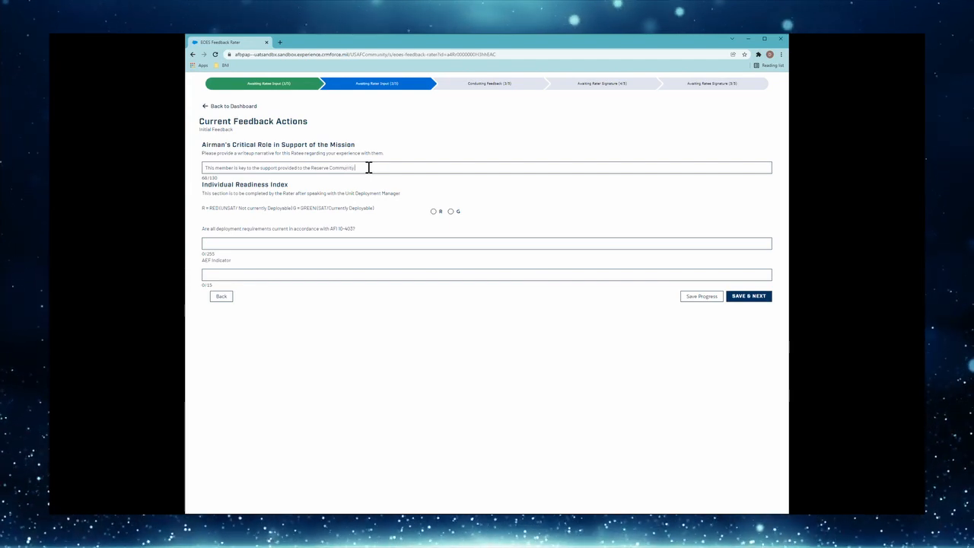
{"action": "type", "text": "valulations"}
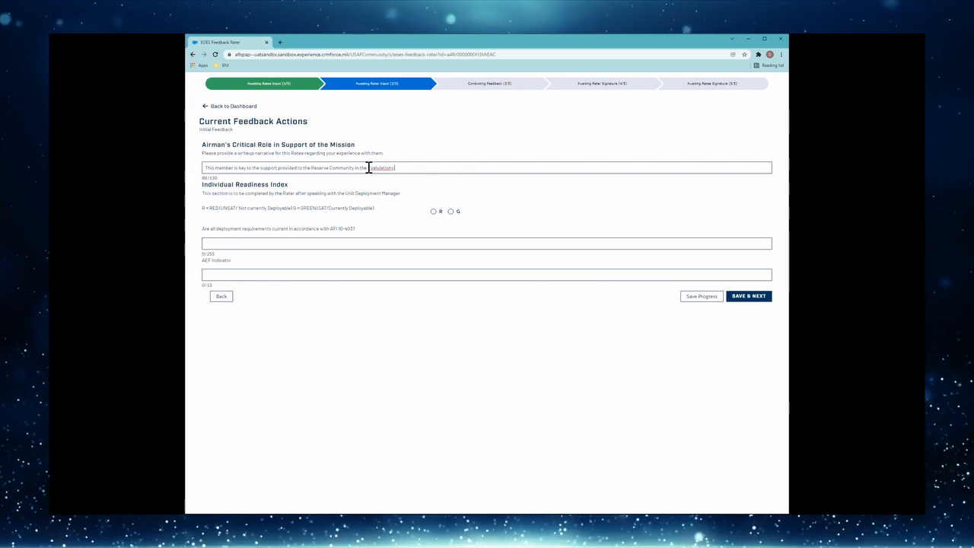
{"action": "type", "text": "am"}
- Complete the Individual Readiness Index with rating G and "Yes" for current deployment requirements, and save and continue
{"action": "left_click", "coordinate": [272, 246]}
{"action": "type", "text": "Yes"}
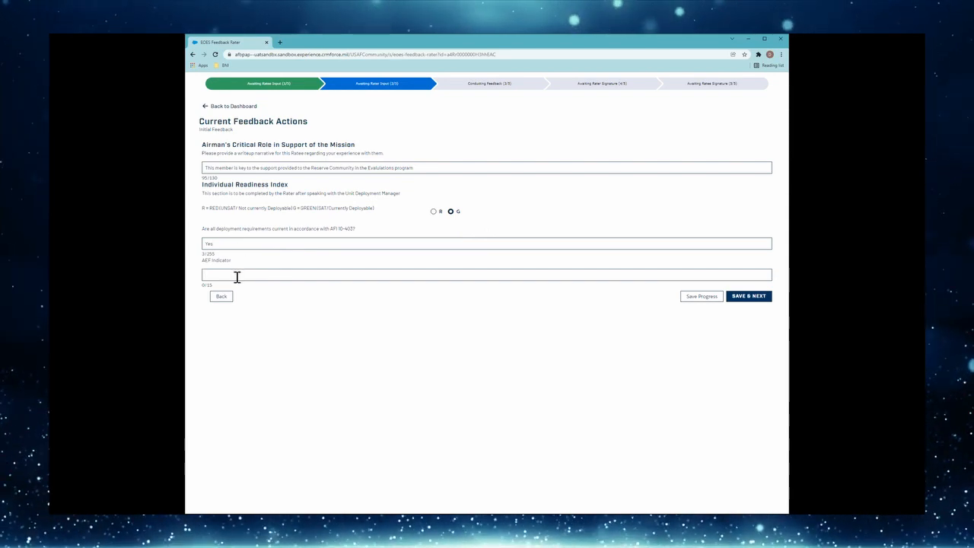
{"action": "left_click", "coordinate": [237, 277]}
{"action": "left_click", "coordinate": [750, 298]}
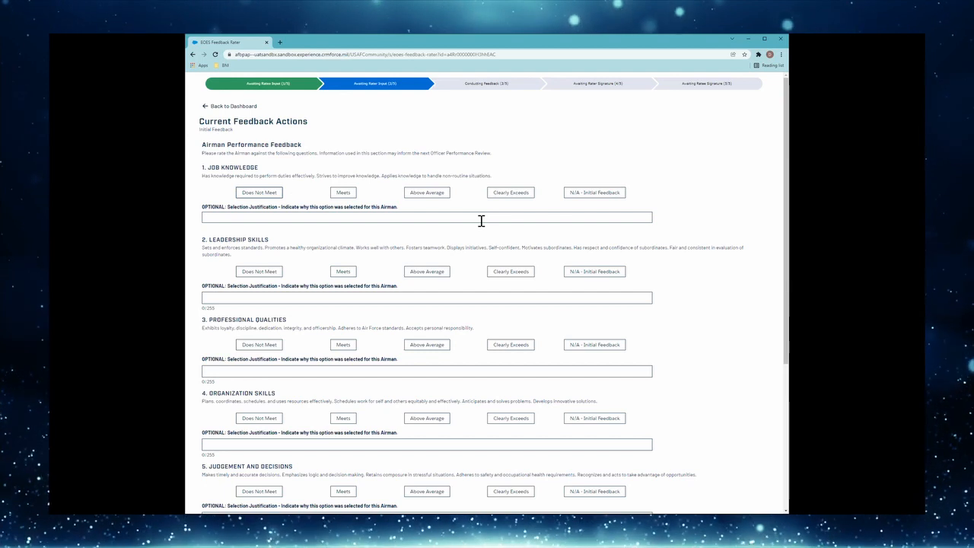
- Rate Job Knowledge as Meets, Leadership Skills as Above Average and Professional Qualities as Clearly Exceeds
{"action": "left_click", "coordinate": [337, 195]}
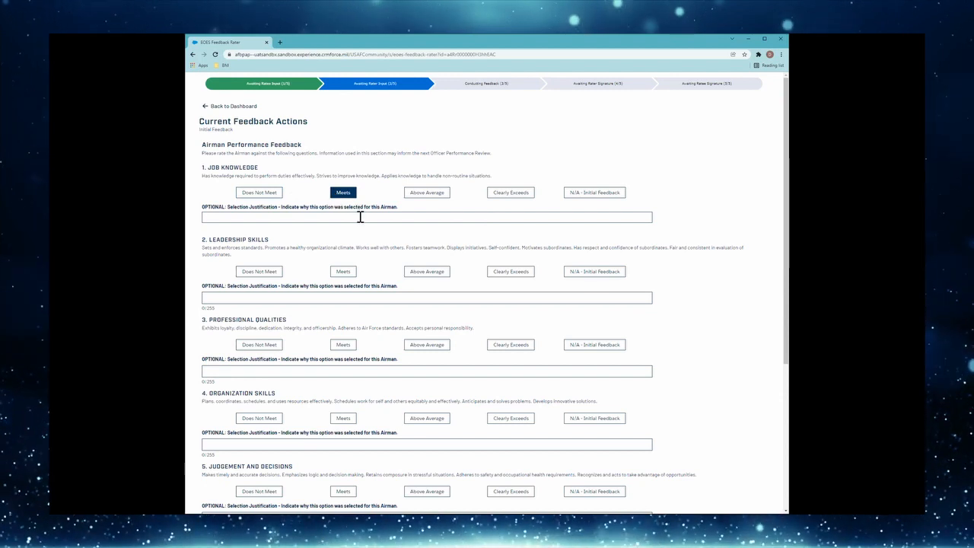
{"action": "left_click", "coordinate": [423, 275]}
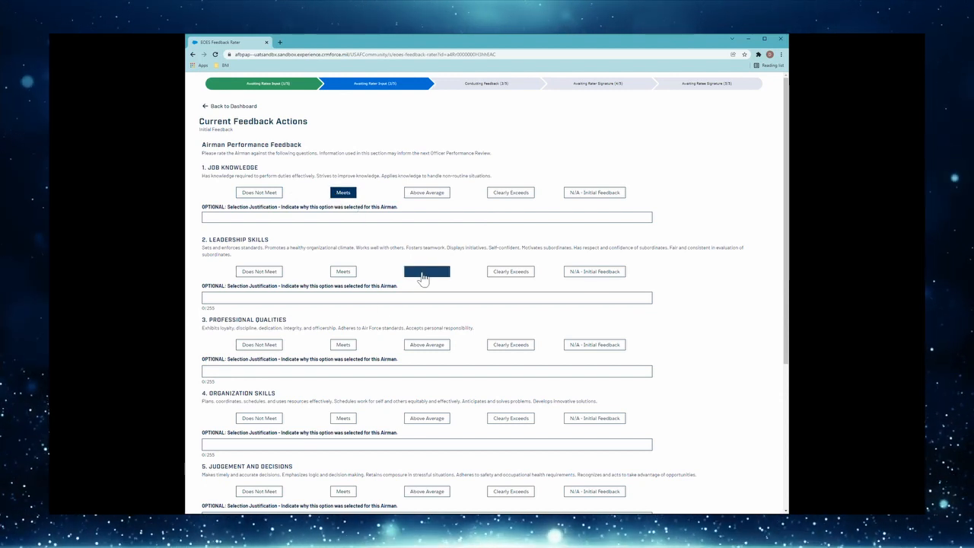
{"action": "left_click", "coordinate": [521, 351]}
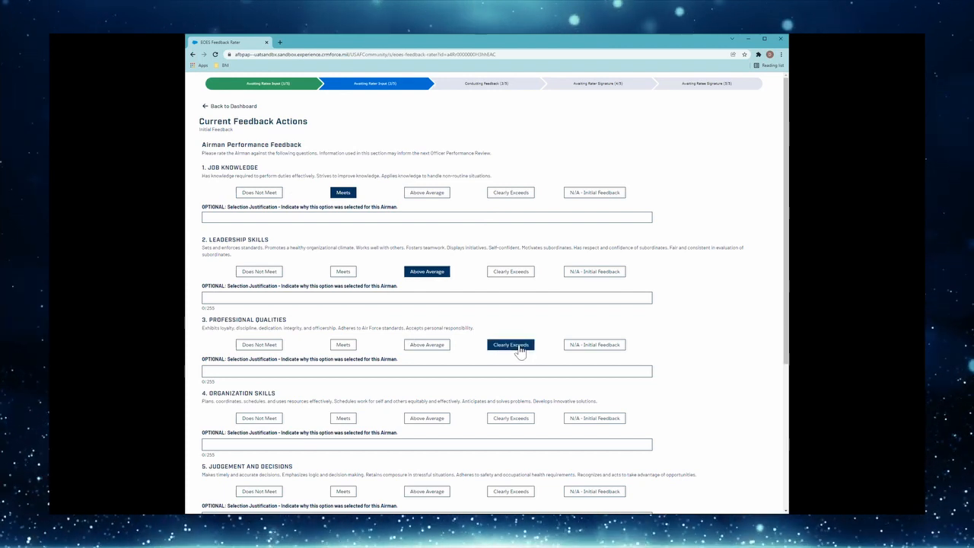
- Justify the Professional Qualities rating with "Consistently observed you taking responsibility for your actions and your team. Excellent presence"
{"action": "left_click", "coordinate": [276, 370]}
{"action": "type", "text": "Consist"}
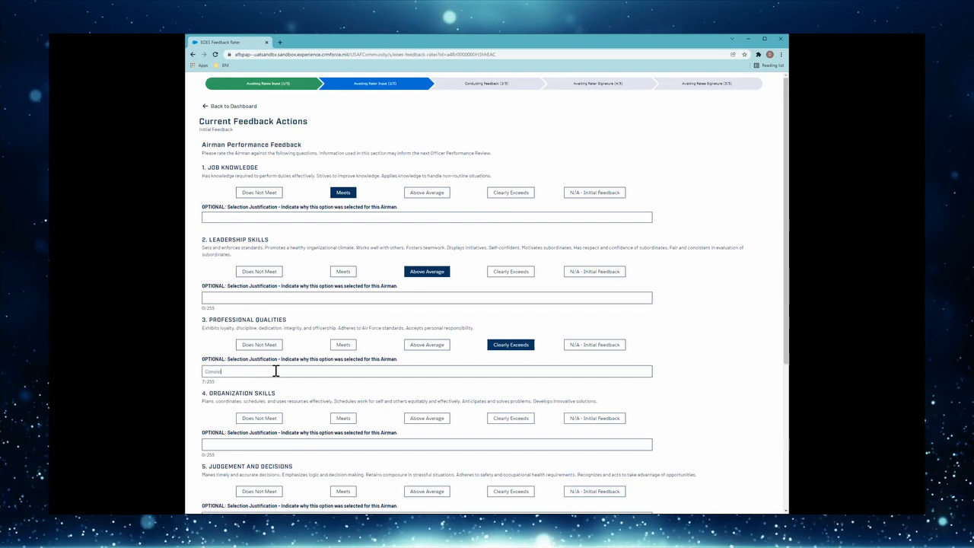
{"action": "type", "text": "ently observed"}
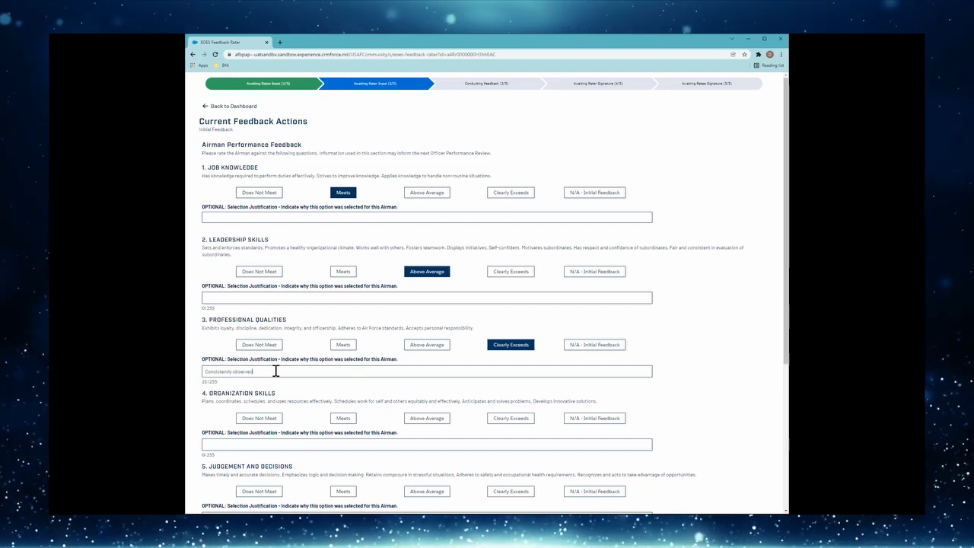
{"action": "key", "text": "BackSpace"}
{"action": "key", "text": "BackSpace"}
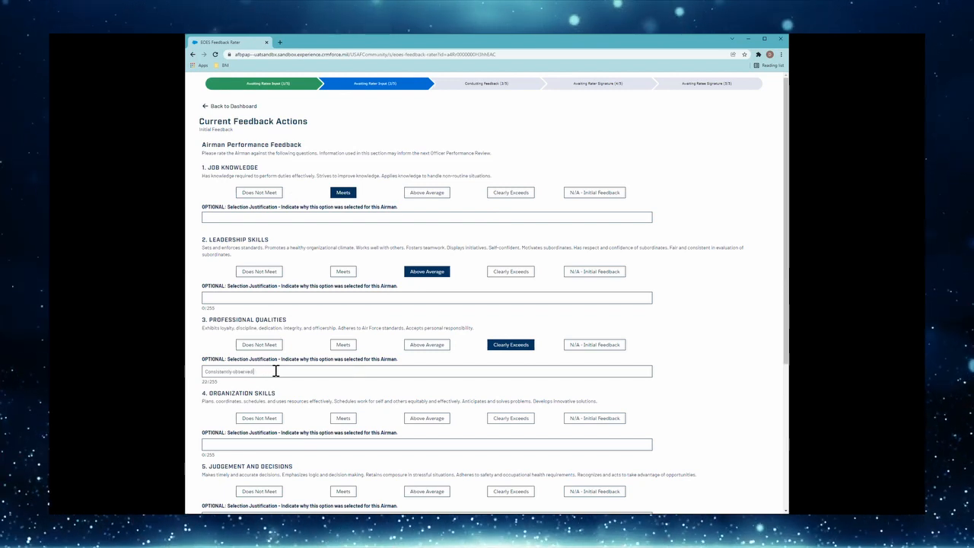
{"action": "type", "text": "you taking responsibi"}
{"action": "type", "text": "lity for your actions"}
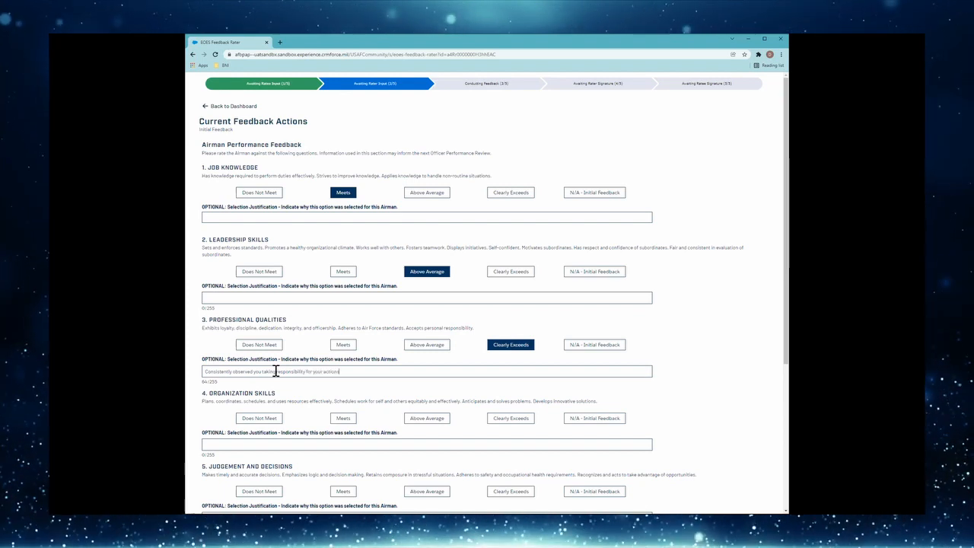
{"action": "type", "text": "te"}
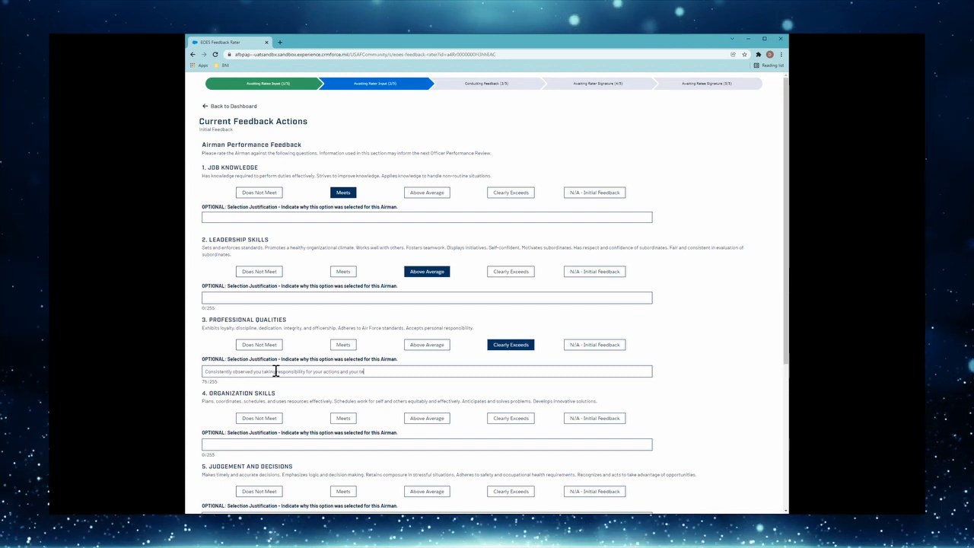
{"action": "type", "text": "am.  Excellent"}
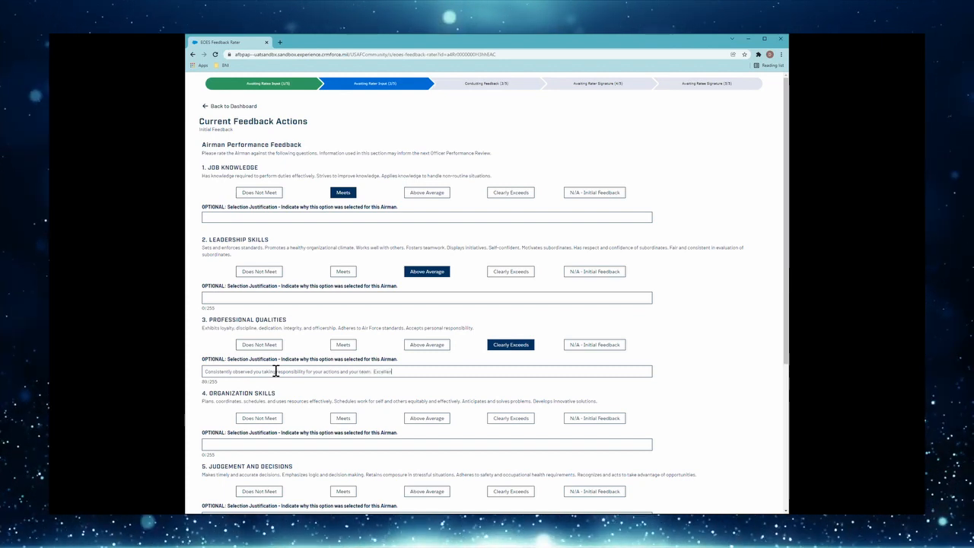
{"action": "type", "text": " pressence"}
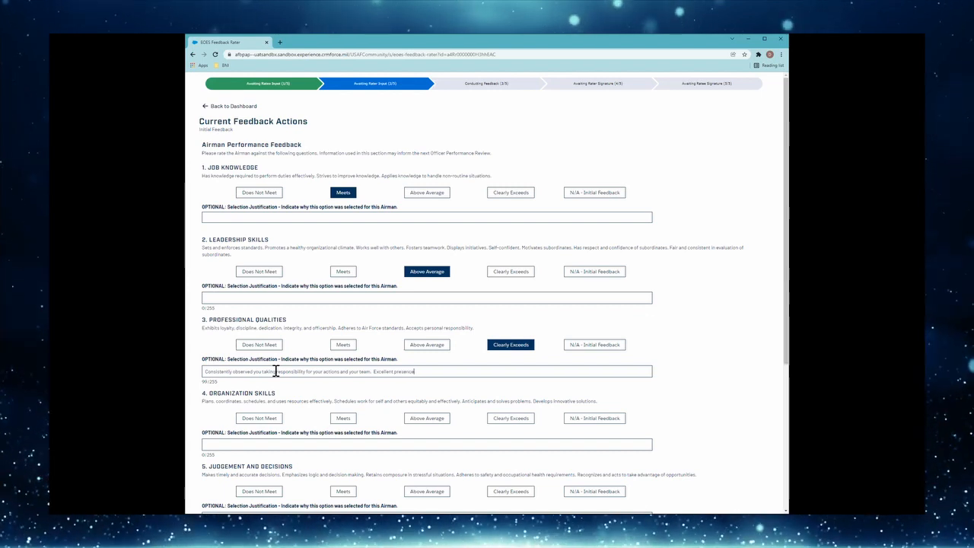
- Rate Organization Skills and Judgement and Decisions as N/A - Initial Feedback and Physical Fitness as Meets, and save and continue
{"action": "scroll", "coordinate": [225, 386], "scroll_direction": "down", "scroll_amount": 5}
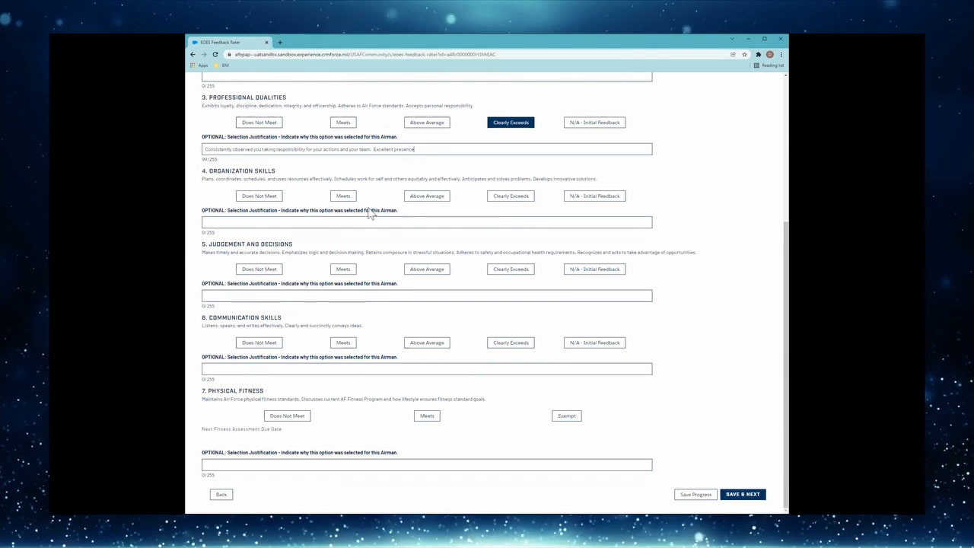
{"action": "left_click", "coordinate": [600, 200]}
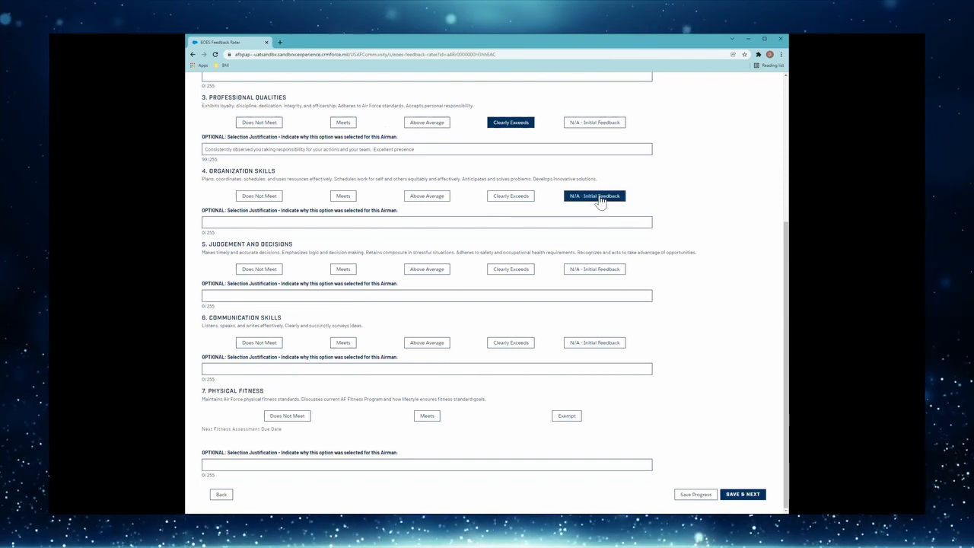
{"action": "left_click", "coordinate": [592, 271]}
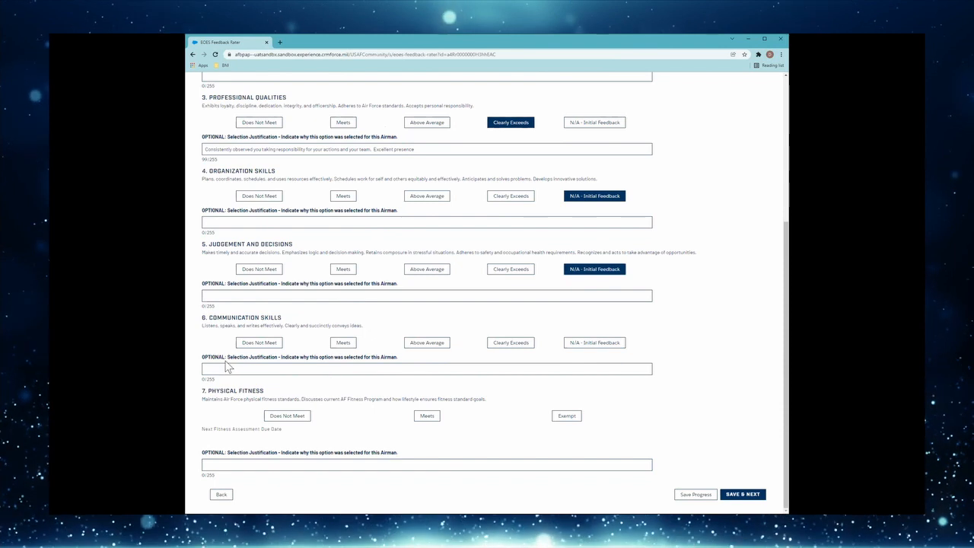
{"action": "left_click", "coordinate": [427, 417]}
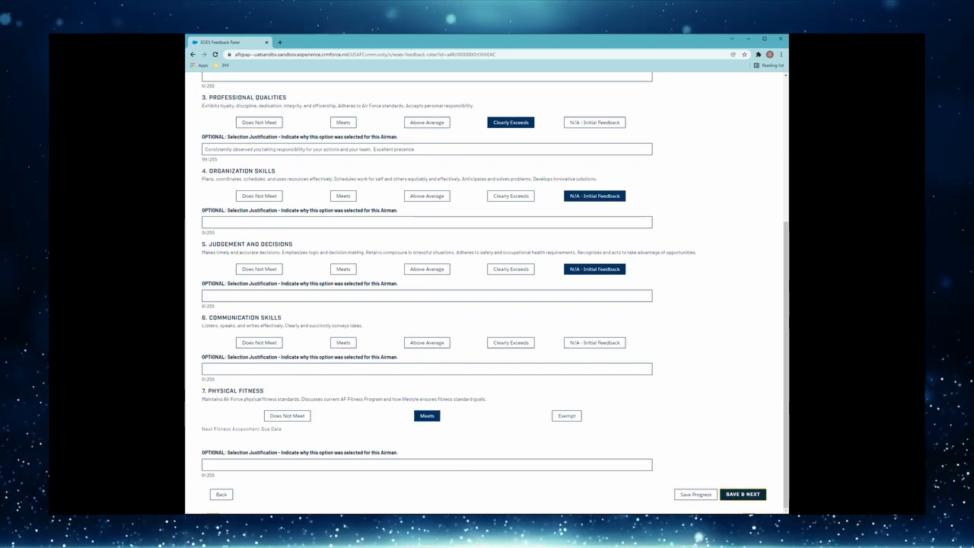
{"action": "left_click", "coordinate": [742, 494]}
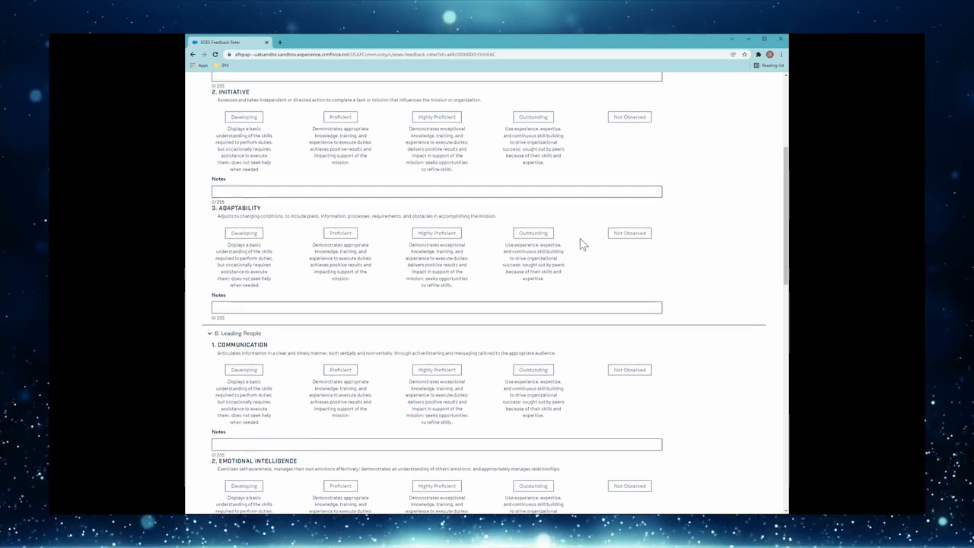
- Enter the note "Excellent work on the project you've been working" for Job Proficiency in the AF 724-A addendum
{"action": "scroll", "coordinate": [580, 244], "scroll_direction": "up", "scroll_amount": 2}
{"action": "scroll", "coordinate": [580, 244], "scroll_direction": "up", "scroll_amount": 2}
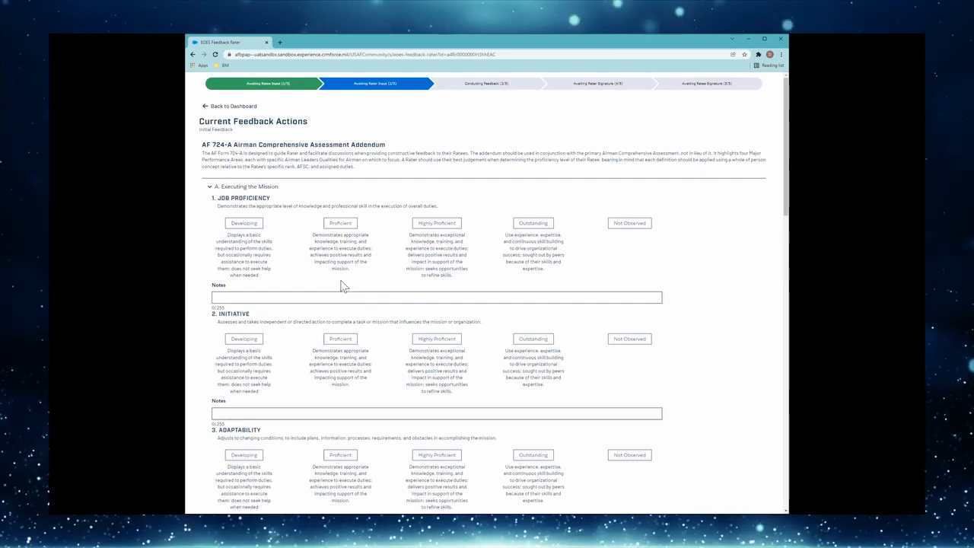
{"action": "type", "text": "Excellent work on the"}
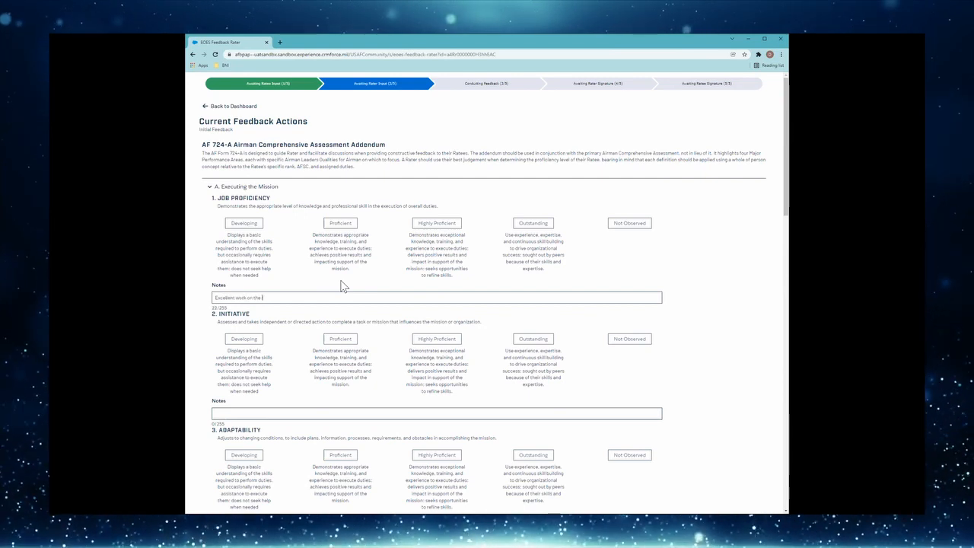
{"action": "key", "text": "BackSpace"}
{"action": "key", "text": "BackSpace"}
{"action": "key", "text": "BackSpace"}
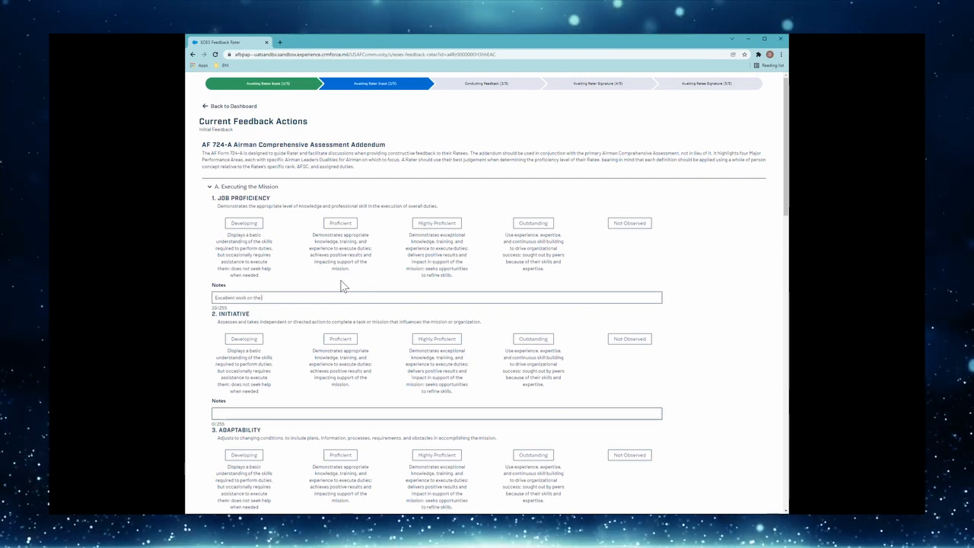
{"action": "type", "text": "project you've been working"}
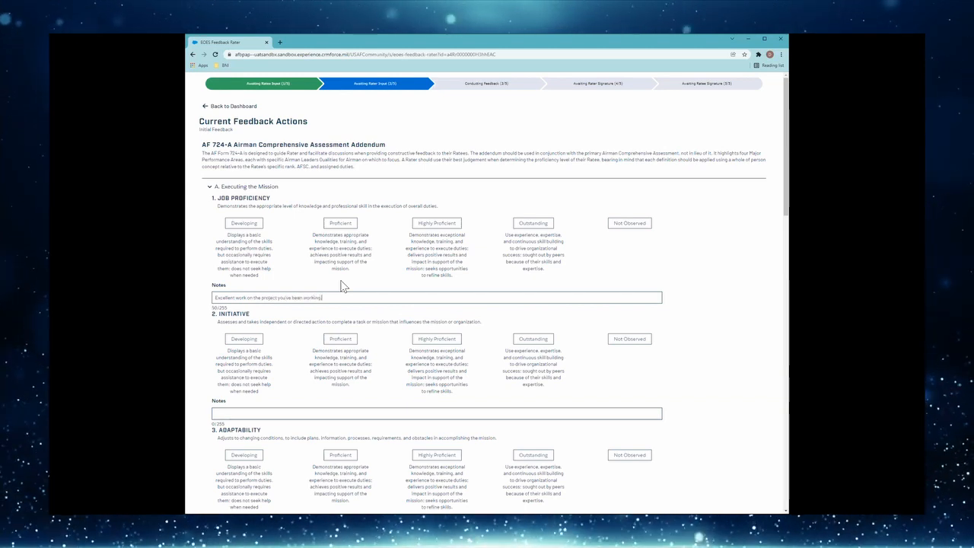
- Enter the note "Recommend that you join Toastmasters to improve your speaking" for Communication under Leading People
{"action": "scroll", "coordinate": [321, 348], "scroll_direction": "down", "scroll_amount": 7}
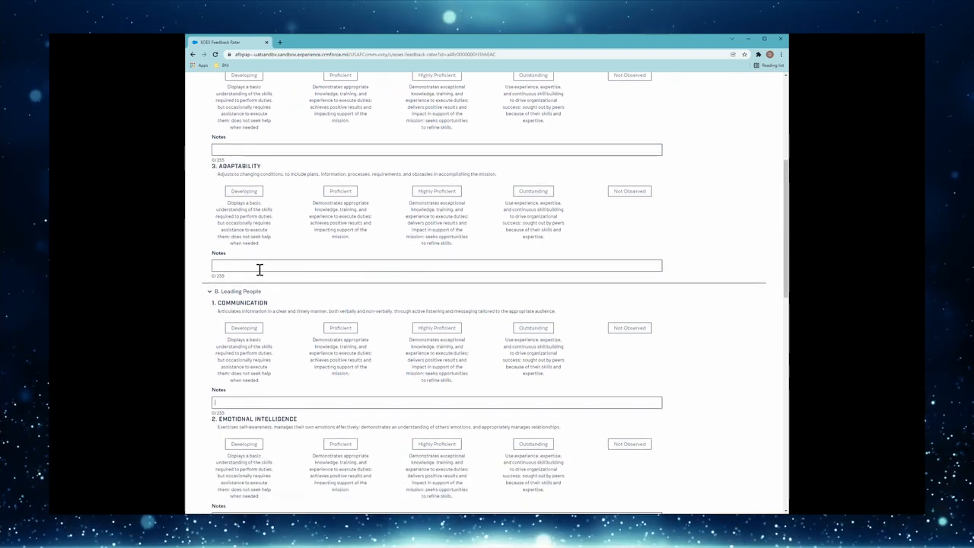
{"action": "type", "text": "Recommend that you a"}
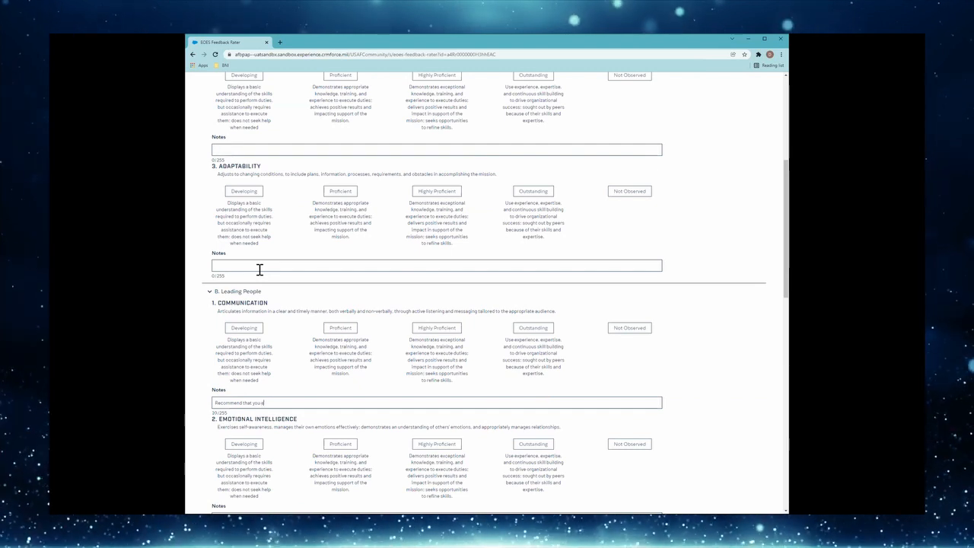
{"action": "key", "text": "BackSpace"}
{"action": "type", "text": "join Toastmasters to improv"}
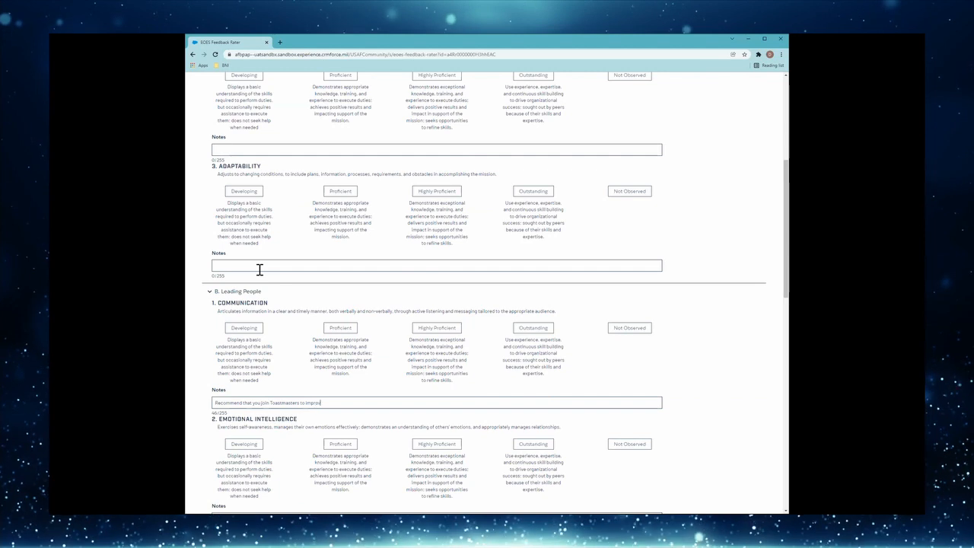
{"action": "type", "text": "e your speaking"}
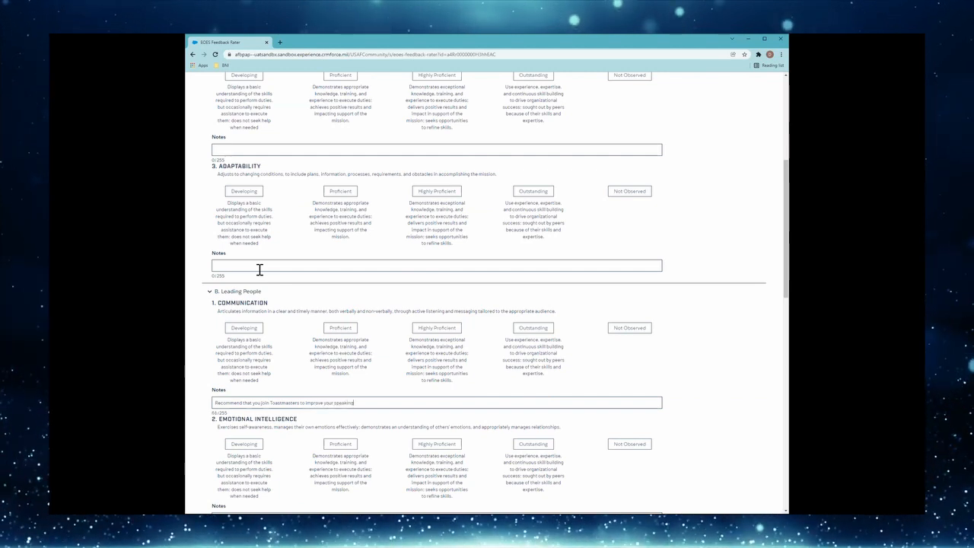
- Complete the Communication note with "and writing skills." and enter "Read Emotional Intelligence by Daniel Goleman" as the Emotional Intelligence note
{"action": "type", "text": " and writing skills."}
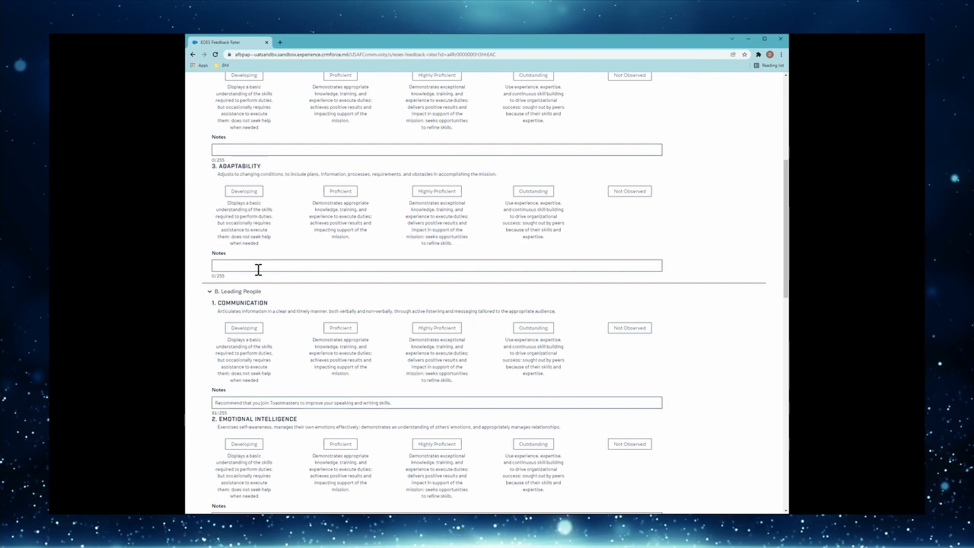
{"action": "scroll", "coordinate": [259, 270], "scroll_direction": "down", "scroll_amount": 5}
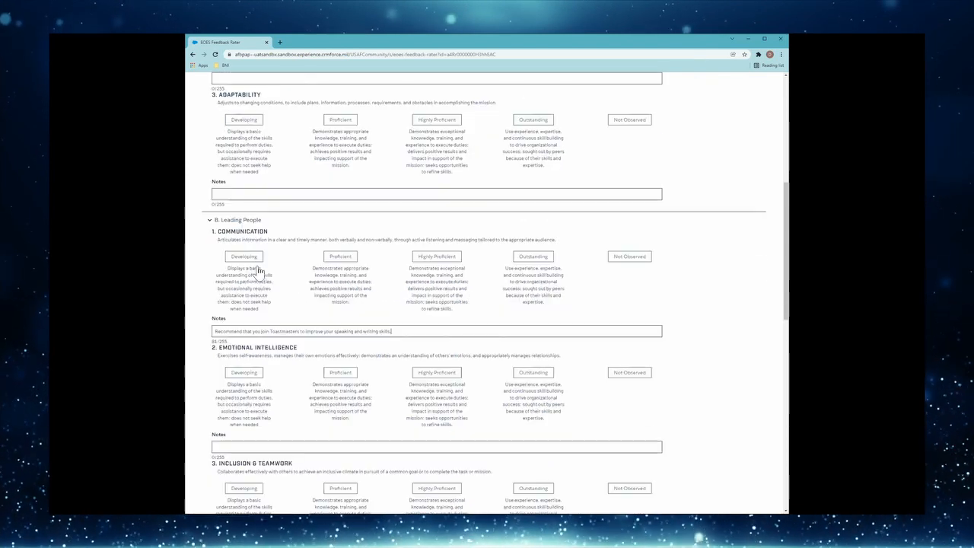
{"action": "left_click", "coordinate": [259, 272]}
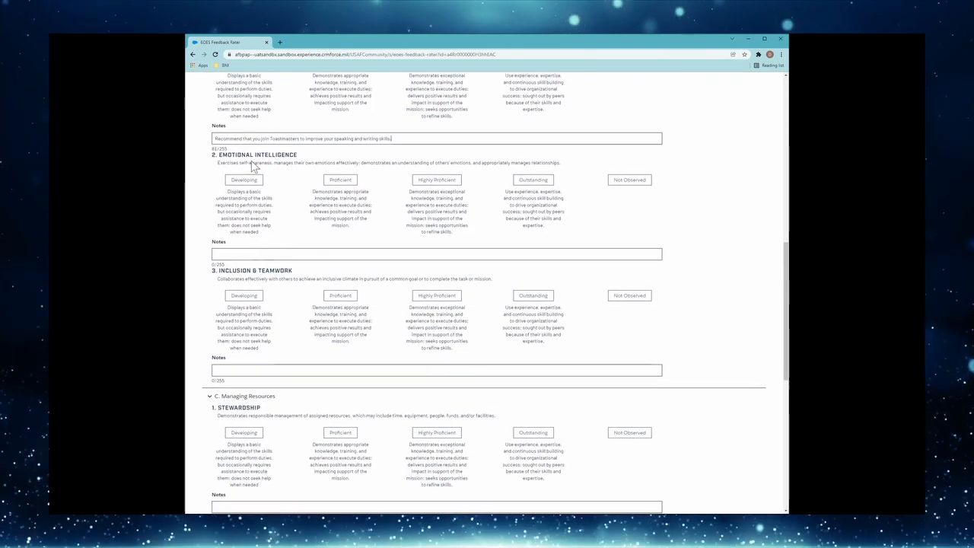
{"action": "type", "text": "Read Emotio"}
{"action": "key", "text": "BackSpace"}
{"action": "key", "text": "BackSpace"}
{"action": "key", "text": "BackSpace"}
{"action": "key", "text": "BackSpace"}
{"action": "type", "text": "l Intelligence by"}
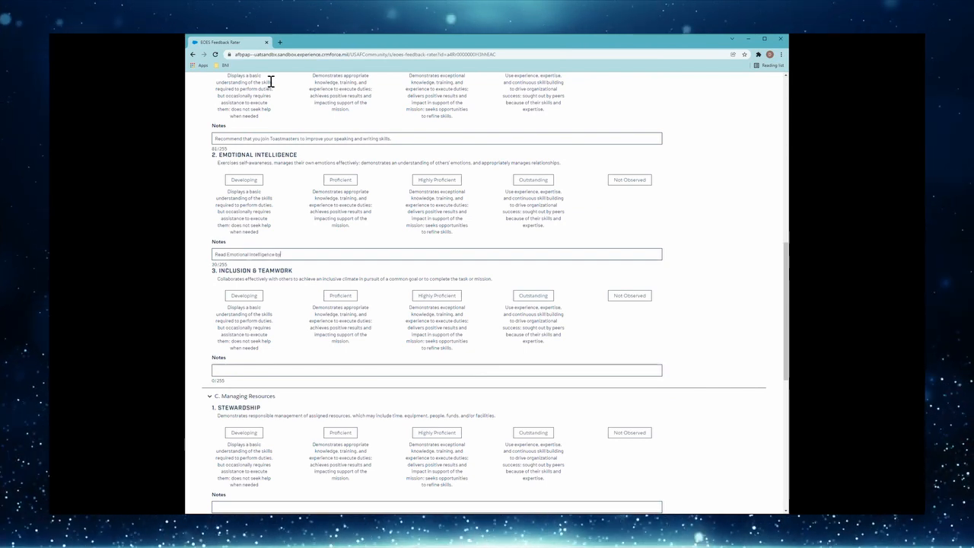
{"action": "type", "text": "Goleman"}
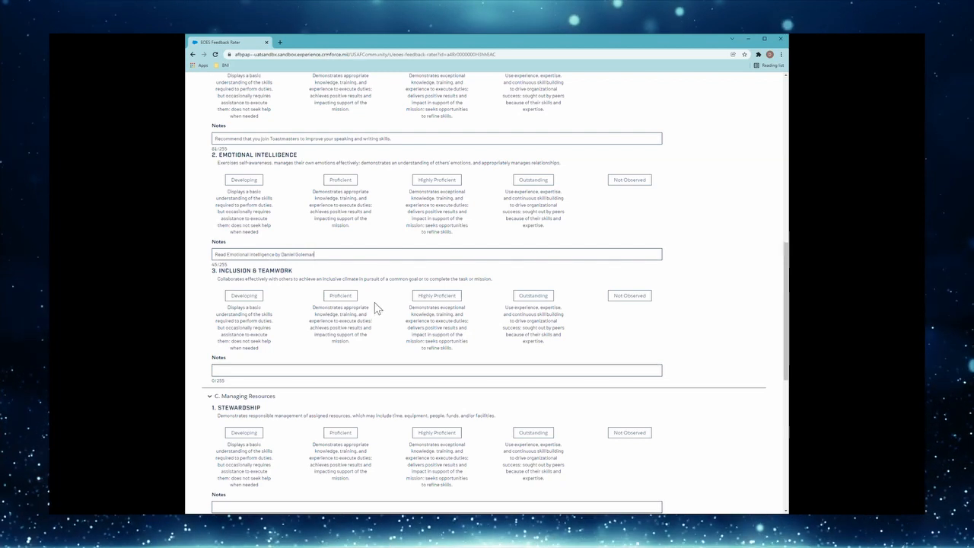
- Leave the remaining AF 724-A addendum notes blank, save the addendum and continue to the Feedback Submission Summary
{"action": "scroll", "coordinate": [374, 307], "scroll_direction": "down", "scroll_amount": 3}
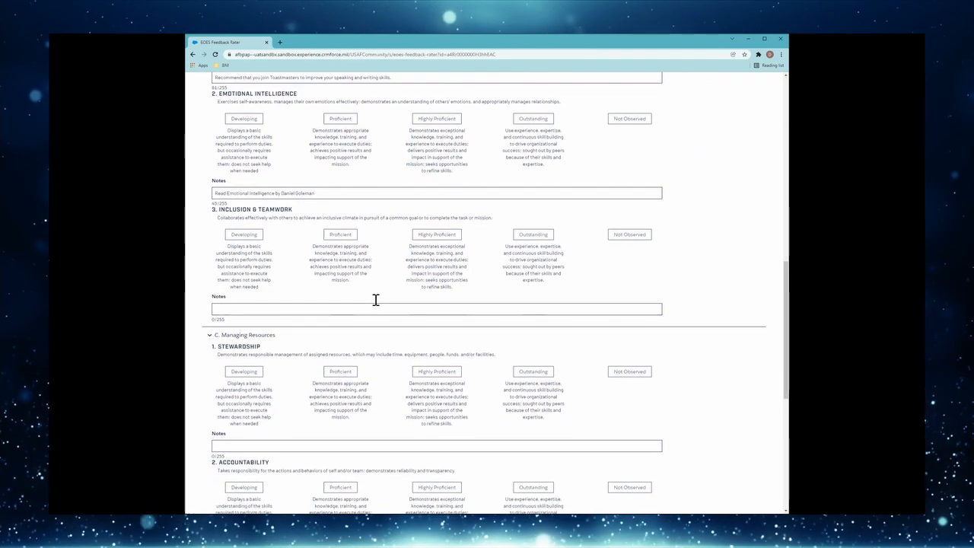
{"action": "scroll", "coordinate": [375, 299], "scroll_direction": "down", "scroll_amount": 4}
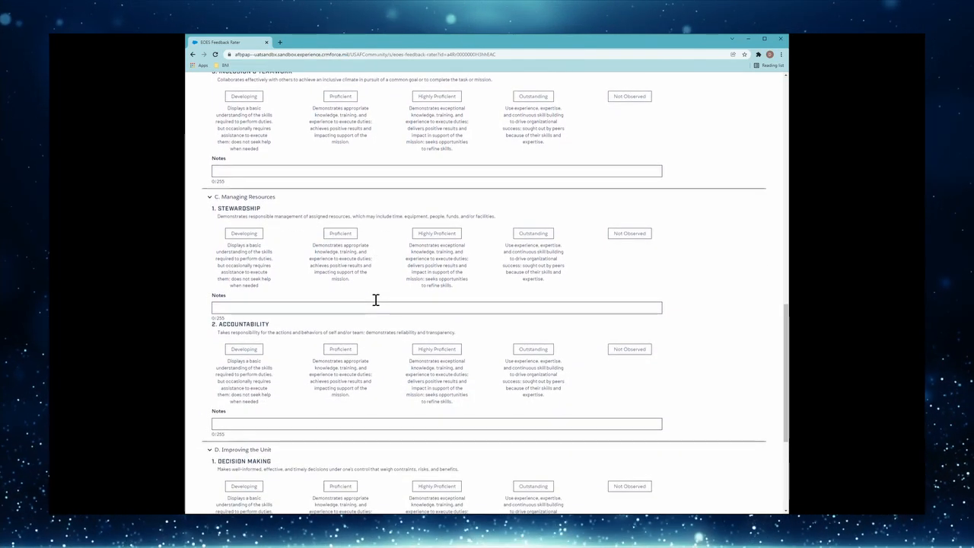
{"action": "scroll", "coordinate": [375, 299], "scroll_direction": "down", "scroll_amount": 4}
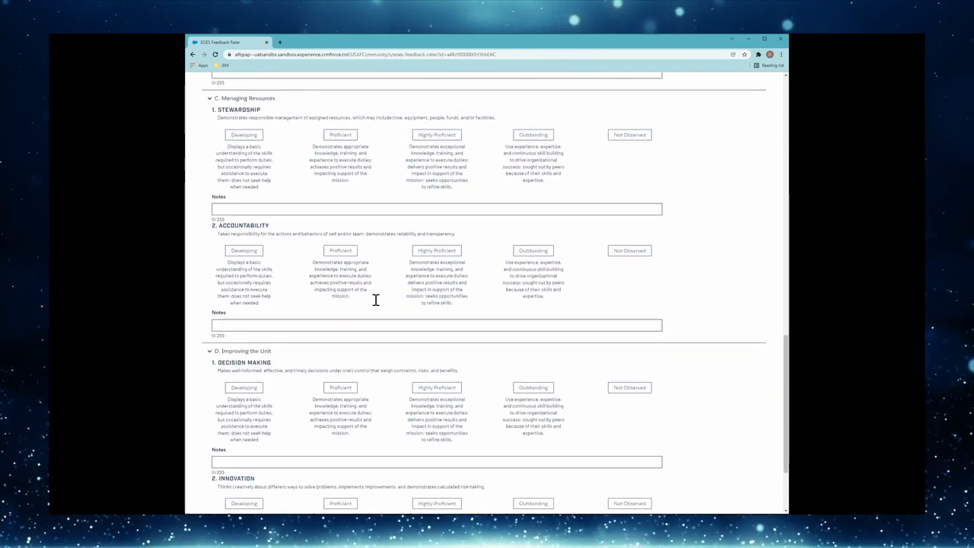
{"action": "scroll", "coordinate": [366, 319], "scroll_direction": "down", "scroll_amount": 1}
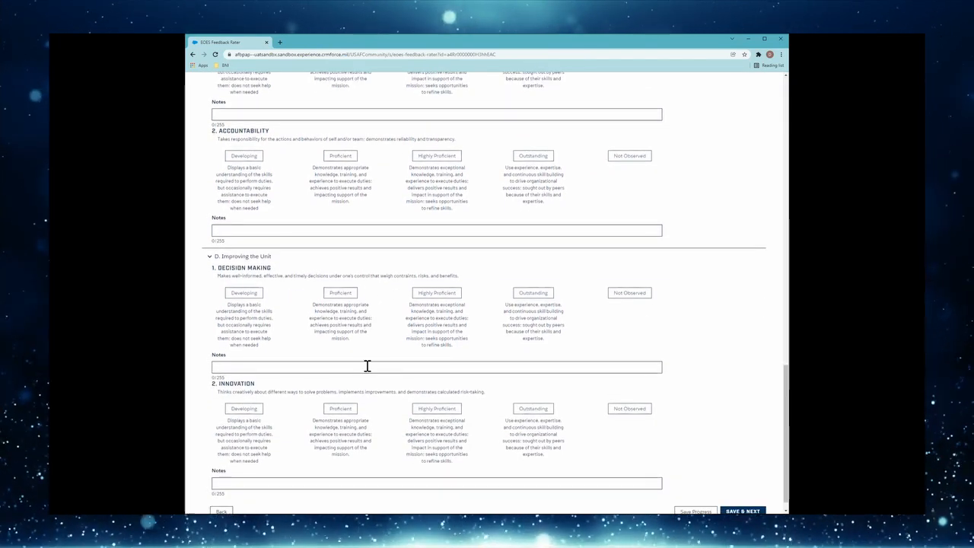
{"action": "scroll", "coordinate": [367, 366], "scroll_direction": "down", "scroll_amount": 1}
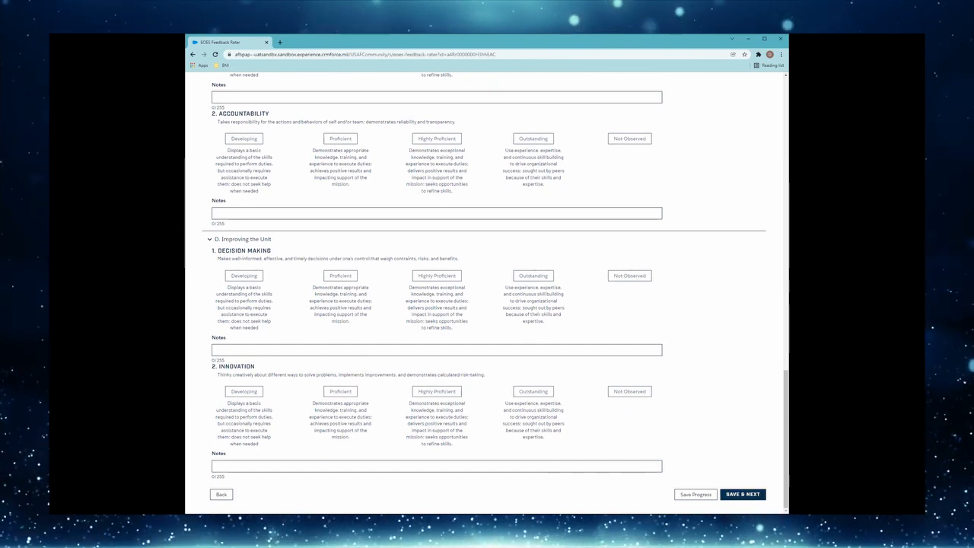
{"action": "left_click", "coordinate": [743, 495]}
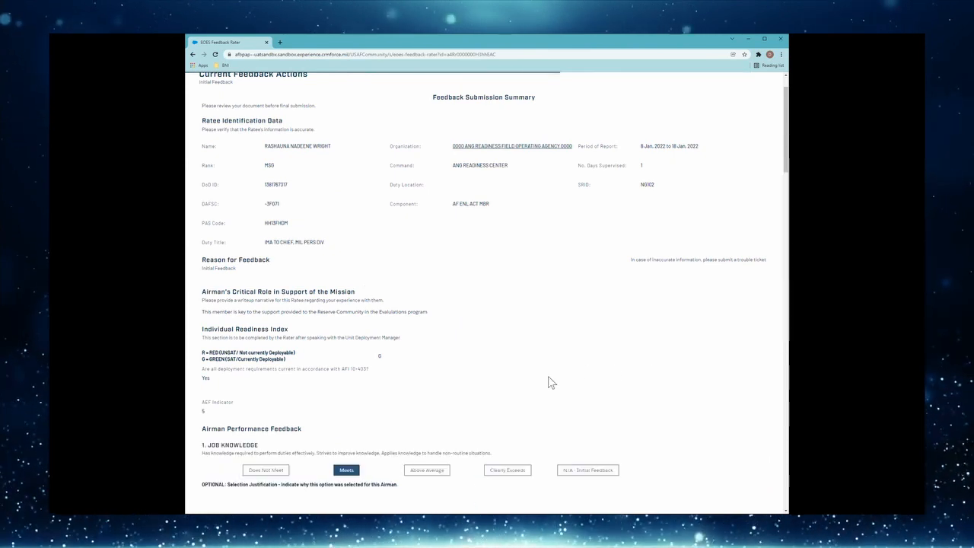
- Review the whole Feedback Submission Summary, from the ratee data and performance ratings to the AF 724-A addendum notes
{"action": "scroll", "coordinate": [550, 381], "scroll_direction": "down", "scroll_amount": 3}
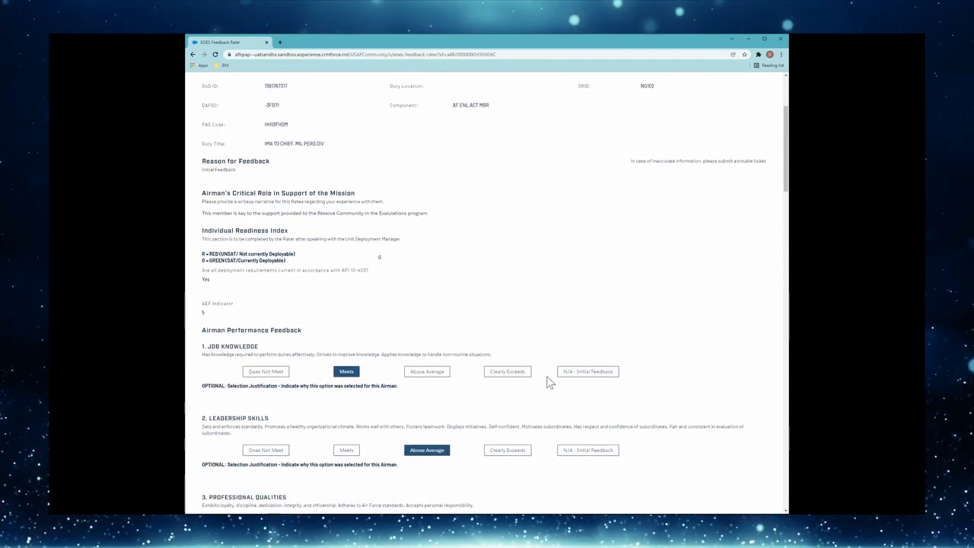
{"action": "scroll", "coordinate": [550, 380], "scroll_direction": "down", "scroll_amount": 5}
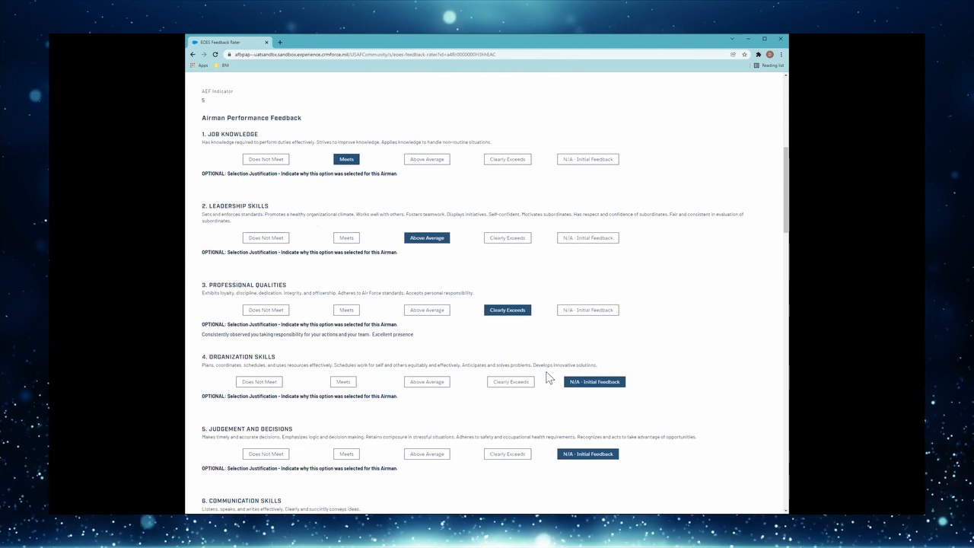
{"action": "scroll", "coordinate": [549, 378], "scroll_direction": "down", "scroll_amount": 8}
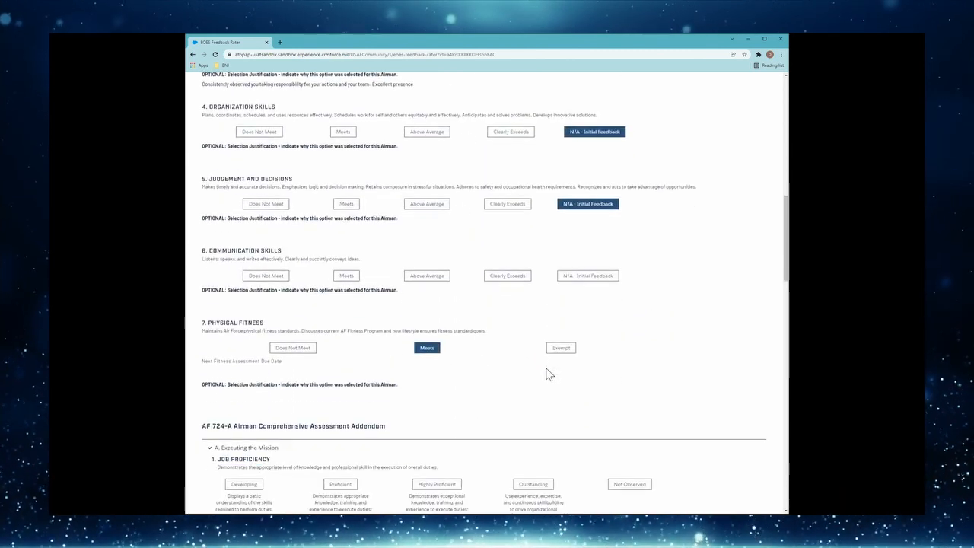
{"action": "scroll", "coordinate": [548, 371], "scroll_direction": "down", "scroll_amount": 6}
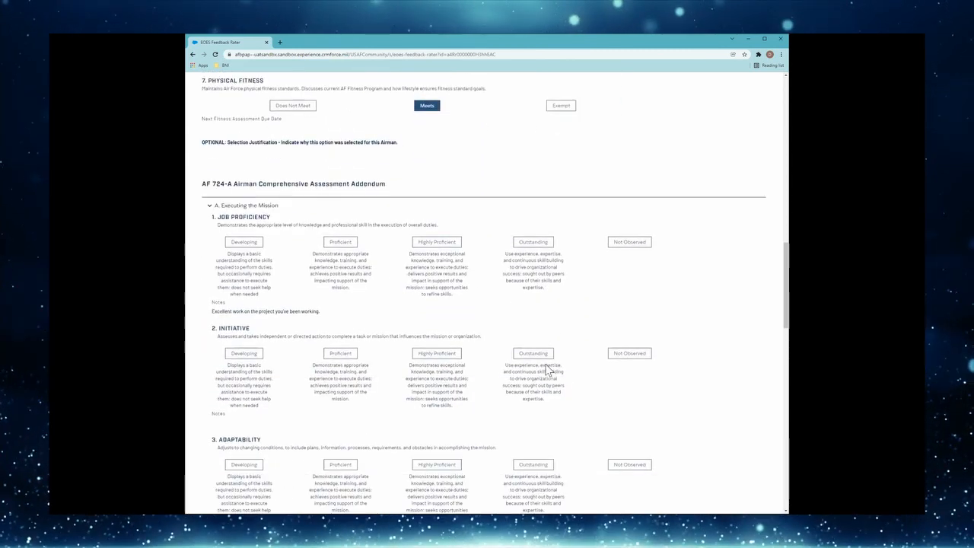
{"action": "scroll", "coordinate": [547, 370], "scroll_direction": "down", "scroll_amount": 2}
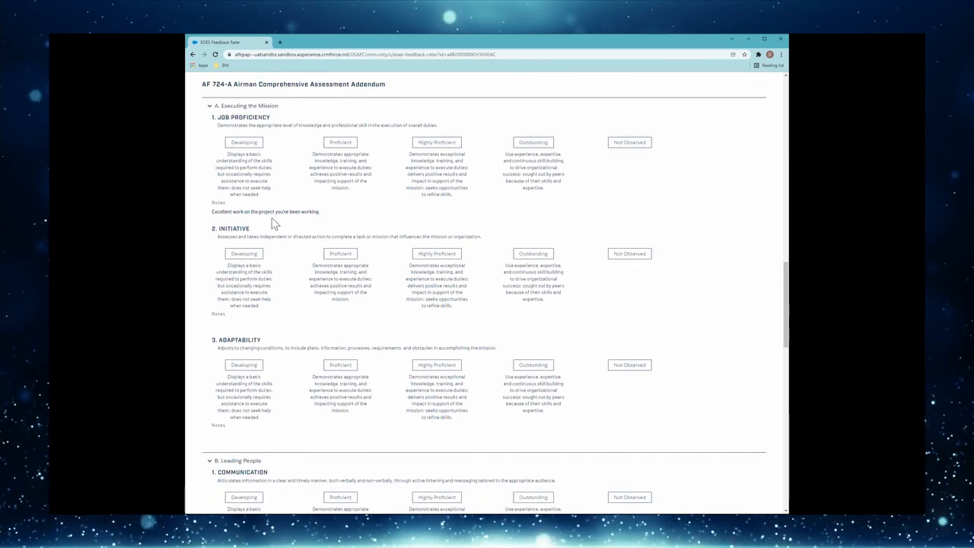
{"action": "scroll", "coordinate": [350, 357], "scroll_direction": "down", "scroll_amount": 4}
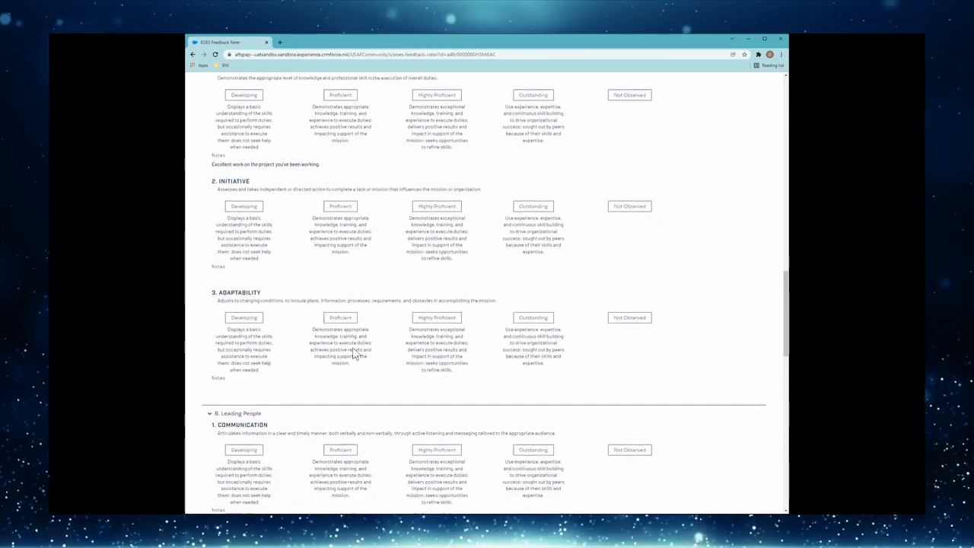
{"action": "scroll", "coordinate": [352, 347], "scroll_direction": "down", "scroll_amount": 1}
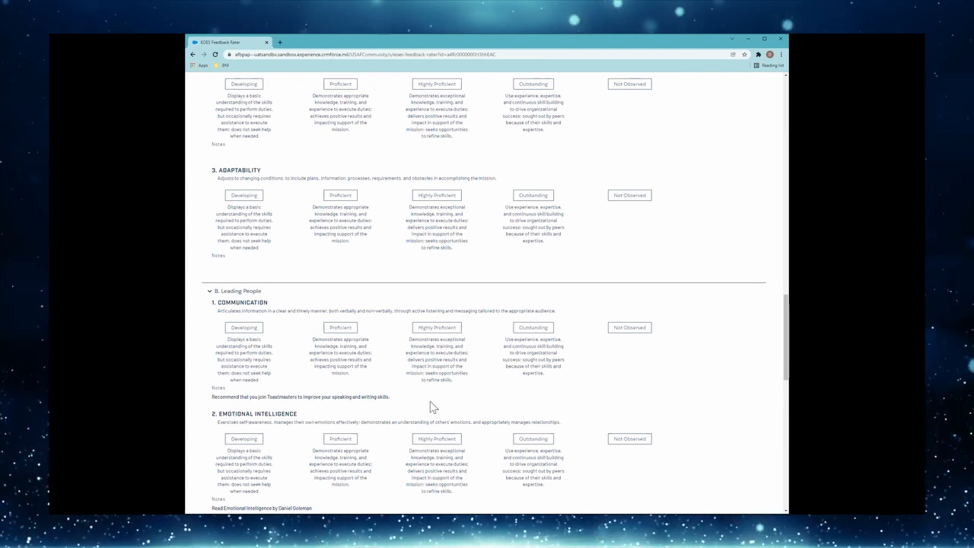
{"action": "scroll", "coordinate": [394, 446], "scroll_direction": "down", "scroll_amount": 6}
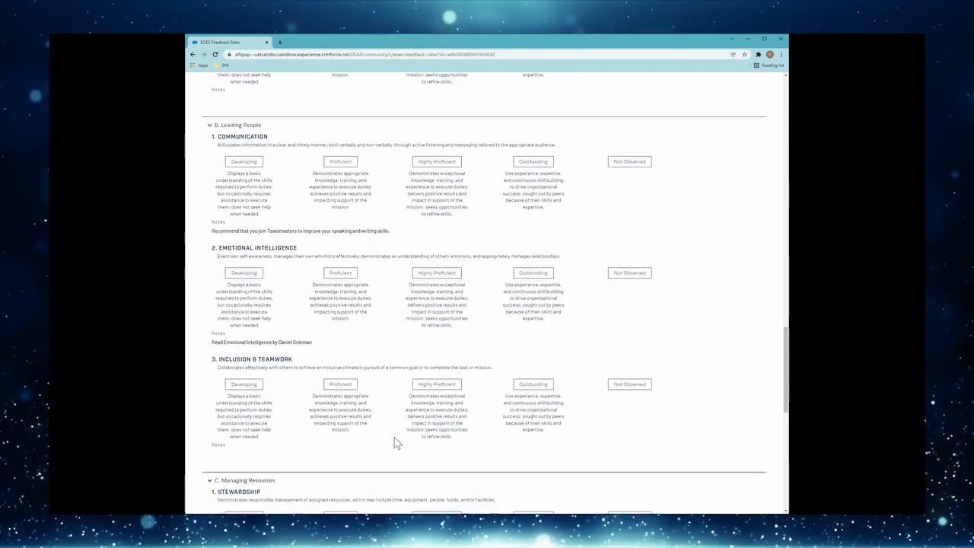
{"action": "scroll", "coordinate": [394, 441], "scroll_direction": "down", "scroll_amount": 5}
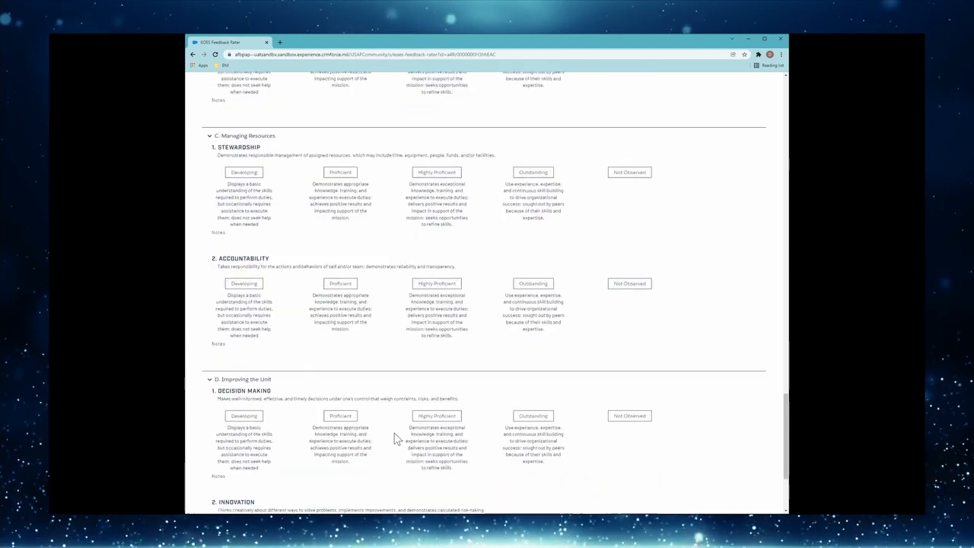
{"action": "scroll", "coordinate": [394, 436], "scroll_direction": "down", "scroll_amount": 2}
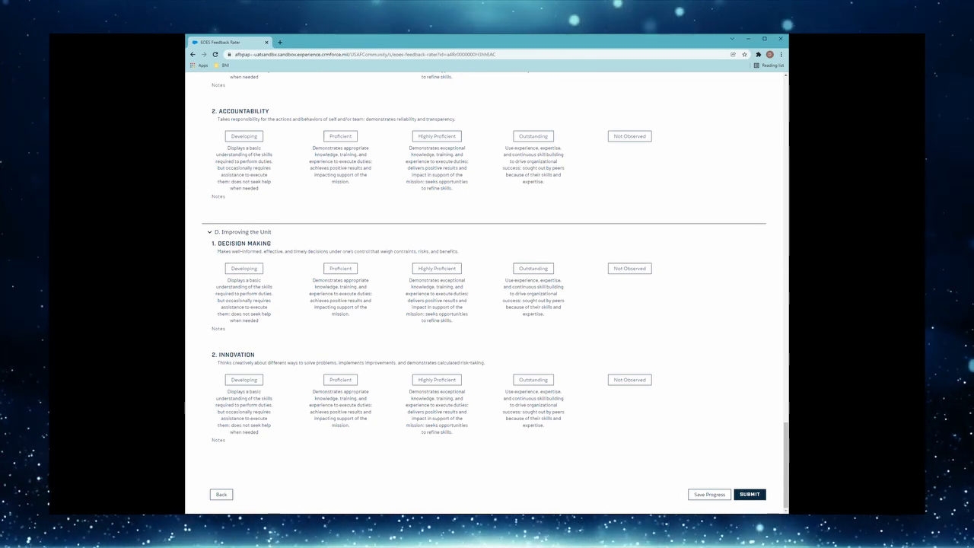
- Submit the AF 724 feedback form and close the submission summary message
{"action": "left_click", "coordinate": [750, 494]}
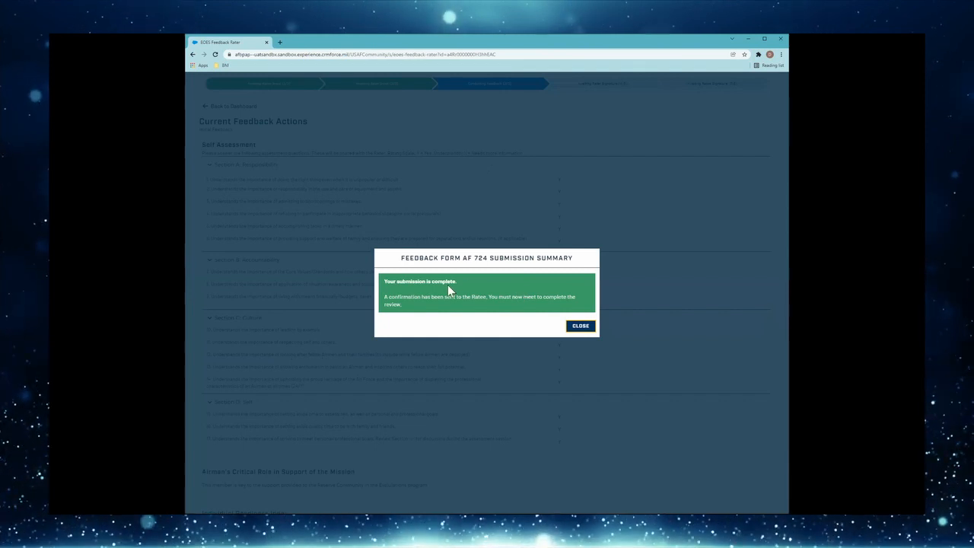
{"action": "left_click", "coordinate": [582, 329]}
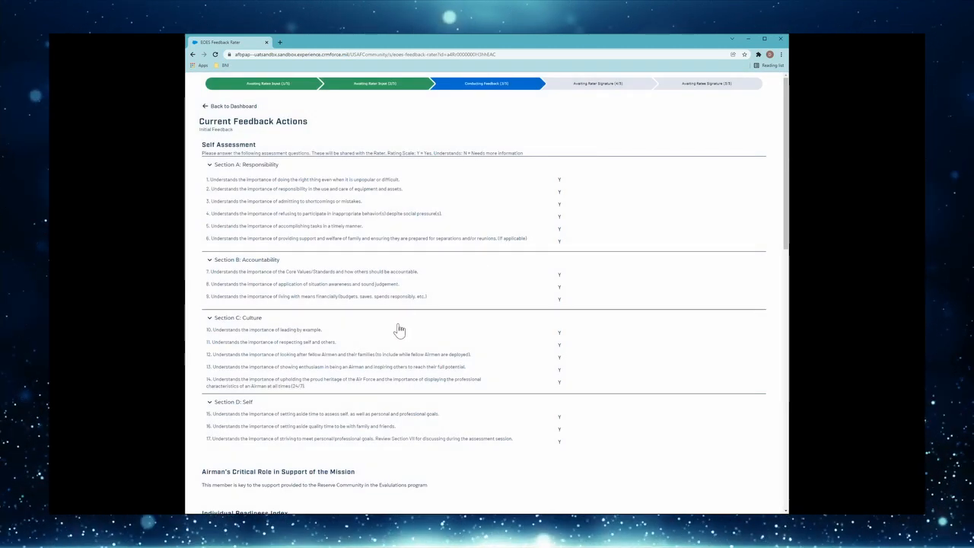
- Open the Knowing your Airman questions from the end of the submitted feedback and make the answers editable for updating with the airman
{"action": "scroll", "coordinate": [398, 327], "scroll_direction": "down", "scroll_amount": 5}
{"action": "scroll", "coordinate": [398, 323], "scroll_direction": "down", "scroll_amount": 5}
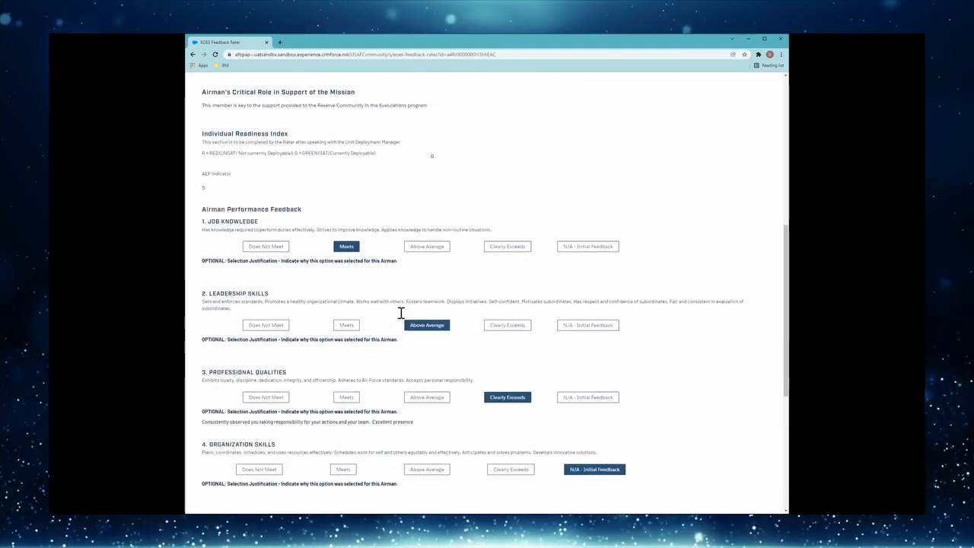
{"action": "right_click", "coordinate": [458, 293]}
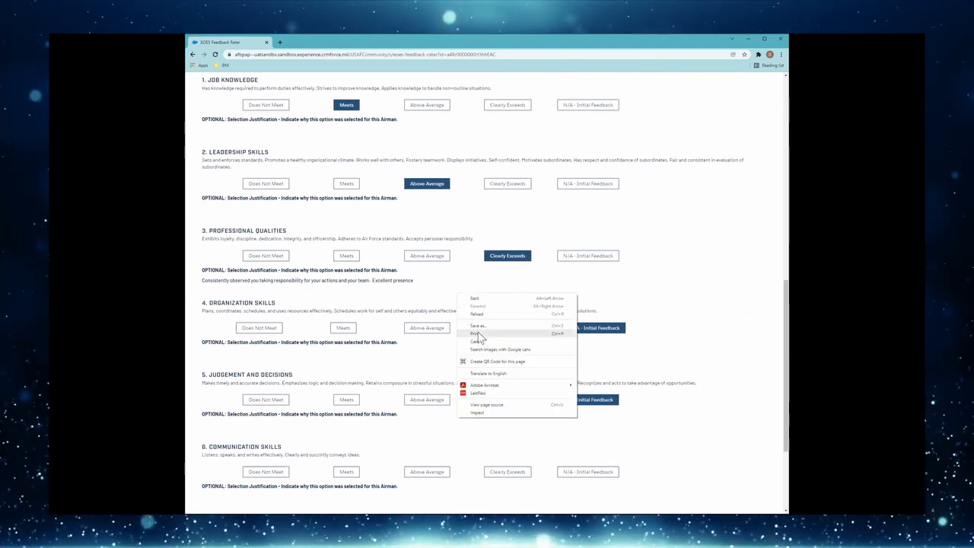
{"action": "left_click", "coordinate": [417, 356]}
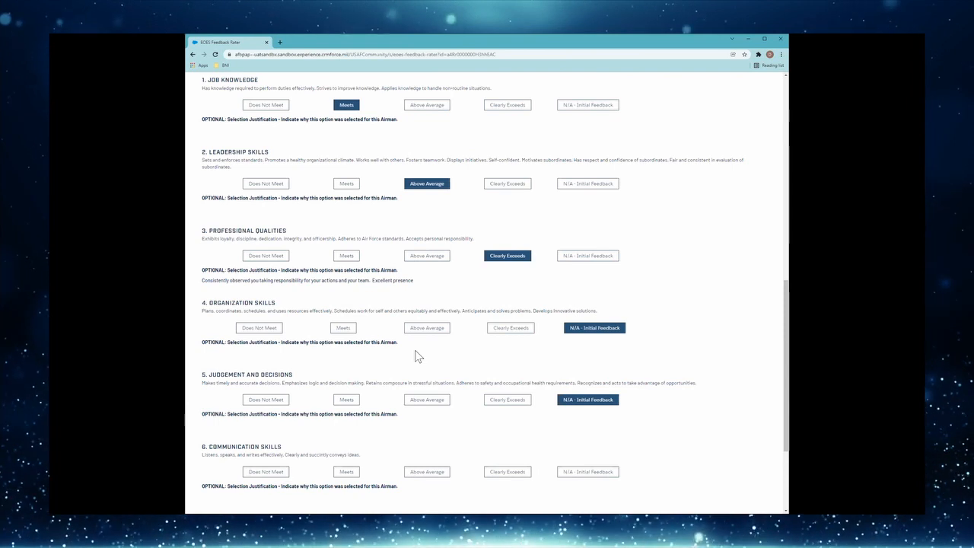
{"action": "scroll", "coordinate": [417, 356], "scroll_direction": "down", "scroll_amount": 2}
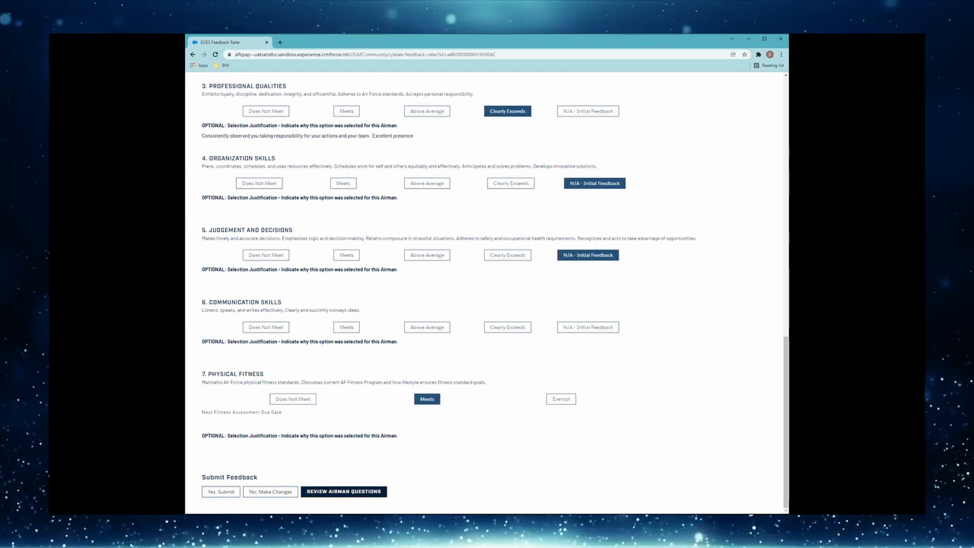
{"action": "left_click", "coordinate": [343, 490]}
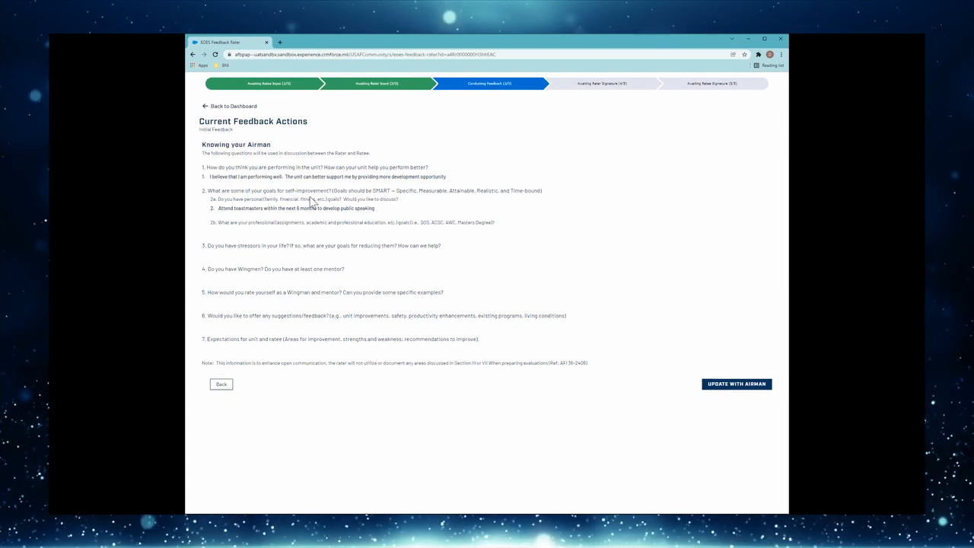
{"action": "left_click", "coordinate": [748, 388]}
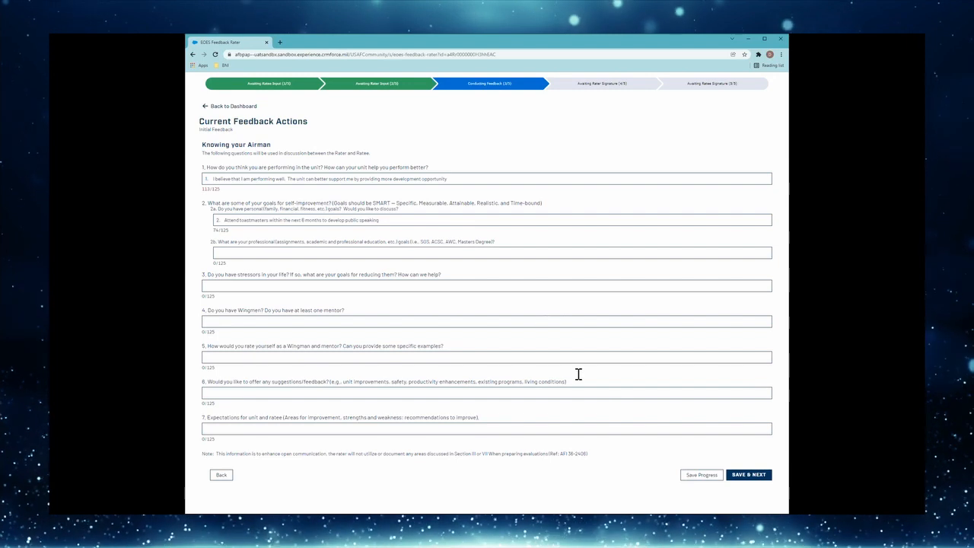
- Answer question 4, about Wingmen and mentors, with "Yes. She meets with her mentor every week."
{"action": "left_click", "coordinate": [293, 321]}
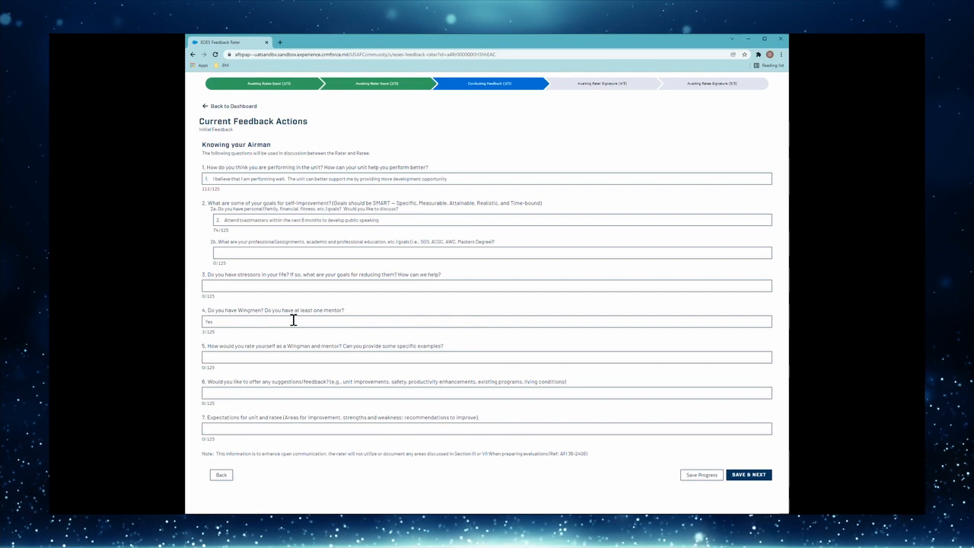
{"action": "type", "text": "Yes."}
{"action": "type", "text": "S"}
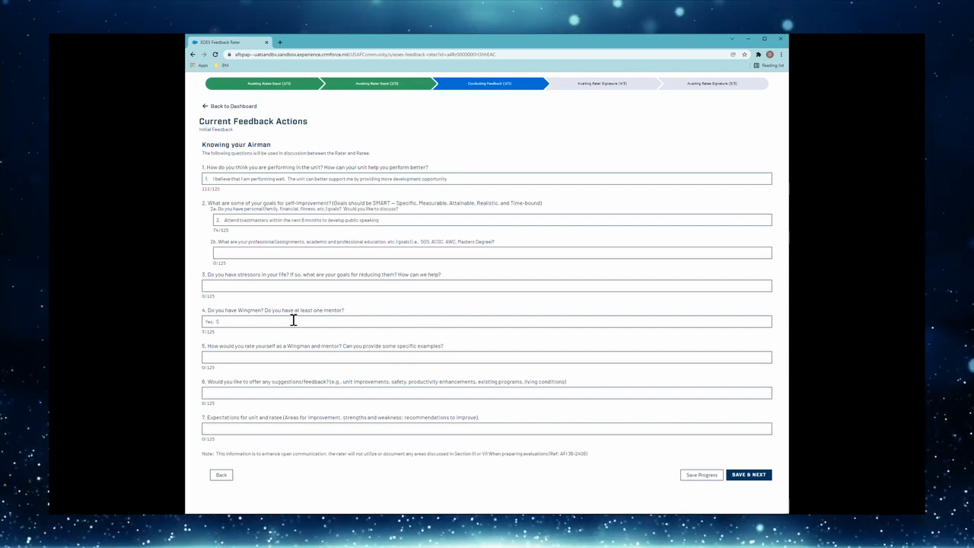
{"action": "type", "text": "he meets with her mentor eve"}
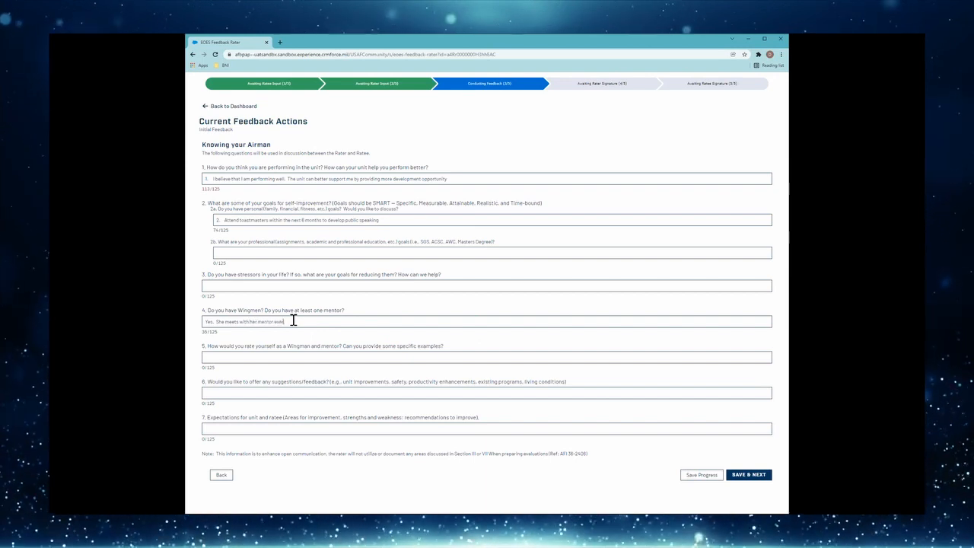
{"action": "type", "text": "ry week."}
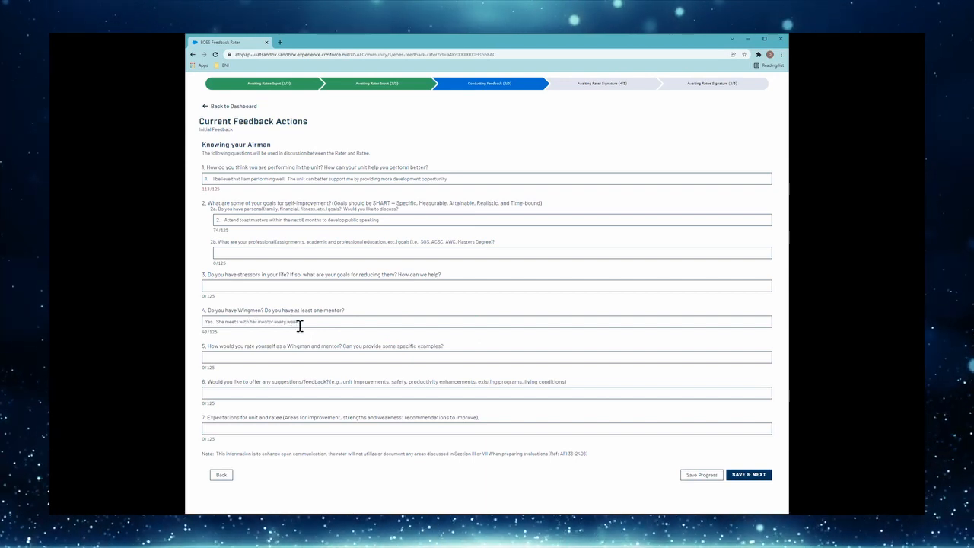
- Answer question 5, about rating yourself as a Wingman and mentor, with "She works with the Top 3 organization to provide mentorship to junior members."
{"action": "left_click", "coordinate": [340, 358]}
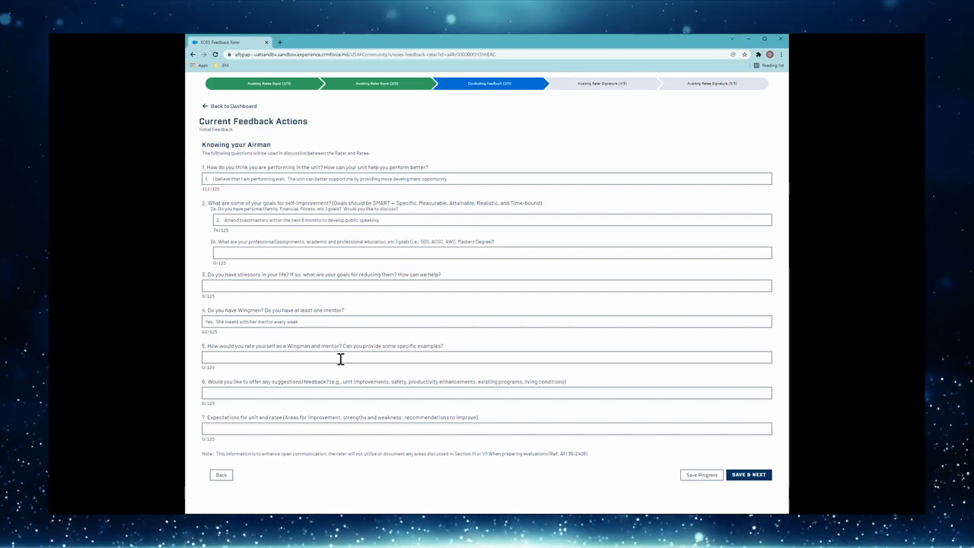
{"action": "type", "text": "Struc"}
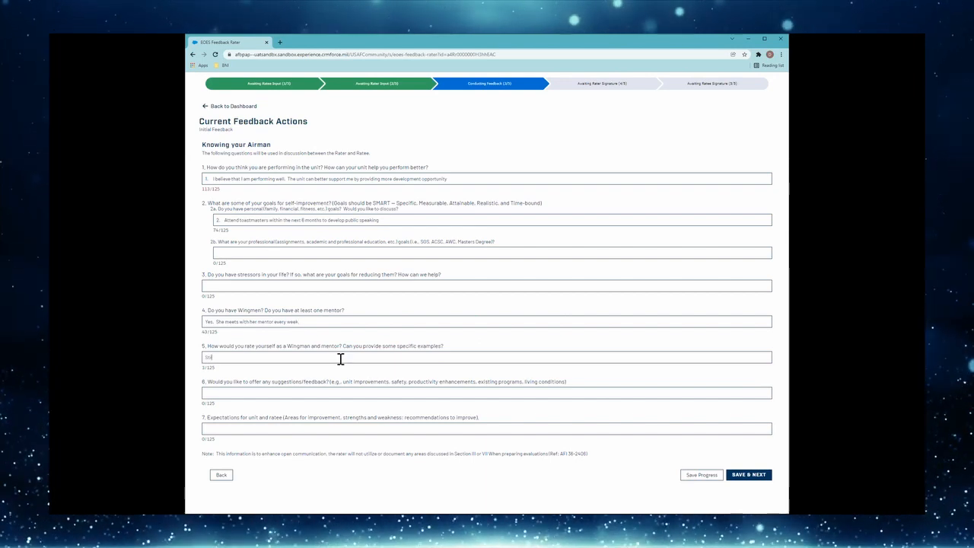
{"action": "key", "text": "BackSpace"}
{"action": "key", "text": "BackSpace"}
{"action": "key", "text": "BackSpace"}
{"action": "key", "text": "BackSpace"}
{"action": "type", "text": "She works with the"}
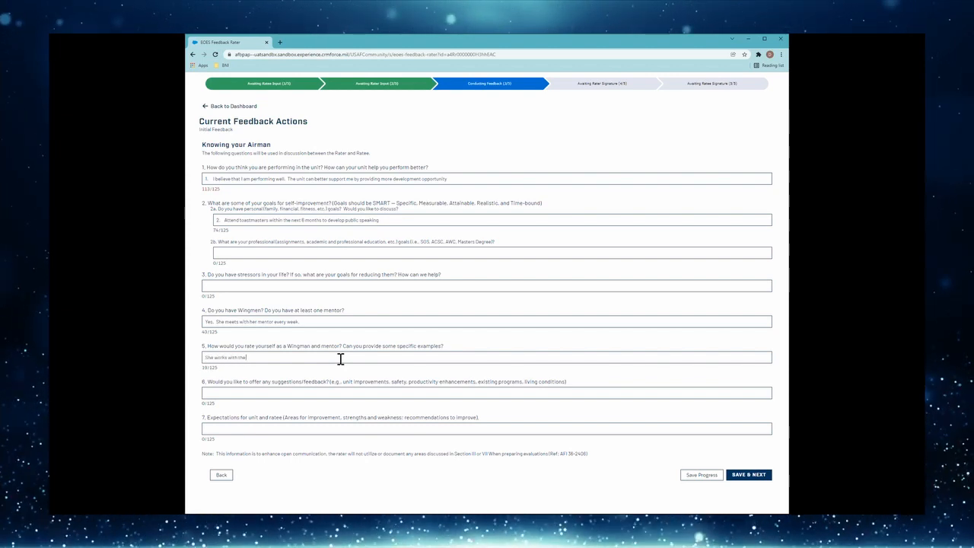
{"action": "type", "text": " Top 3 orga"}
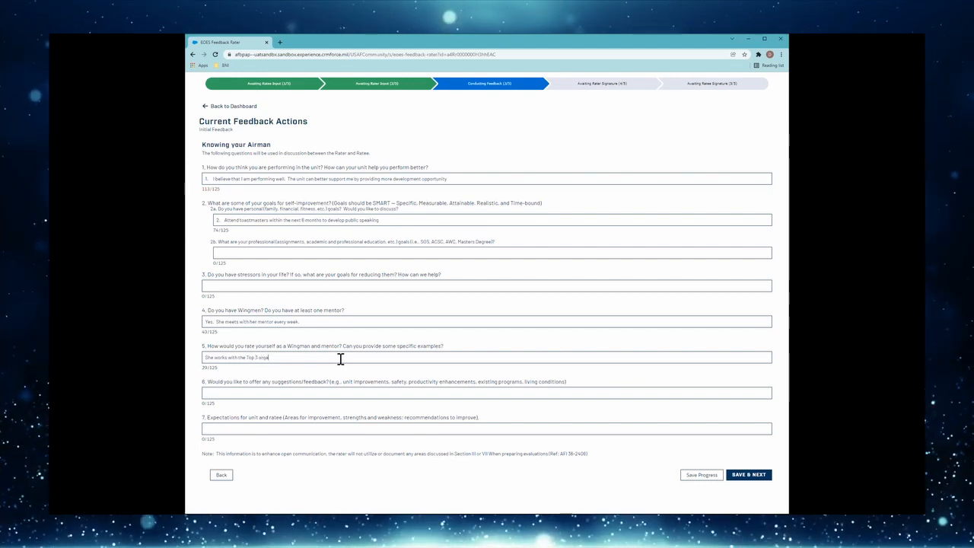
{"action": "type", "text": "nization to "}
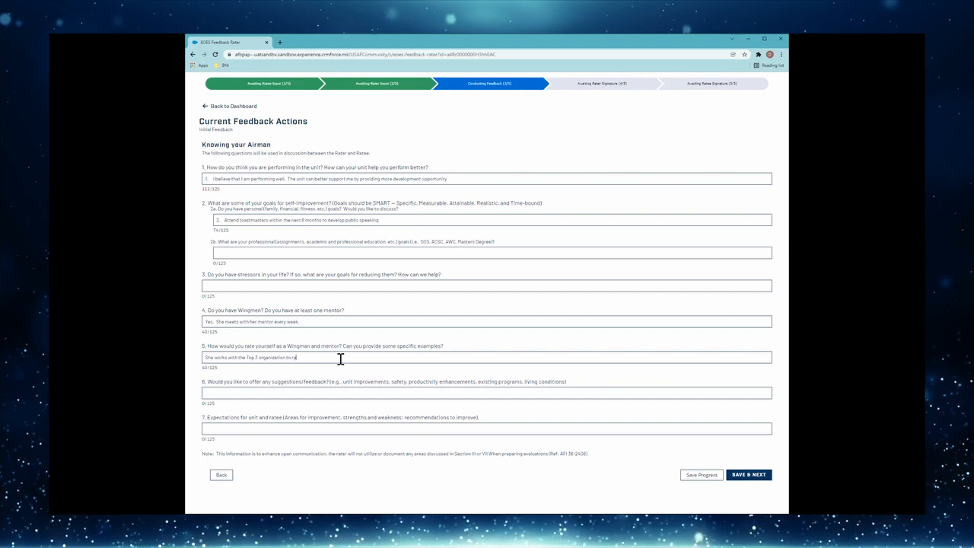
{"action": "type", "text": "provide"}
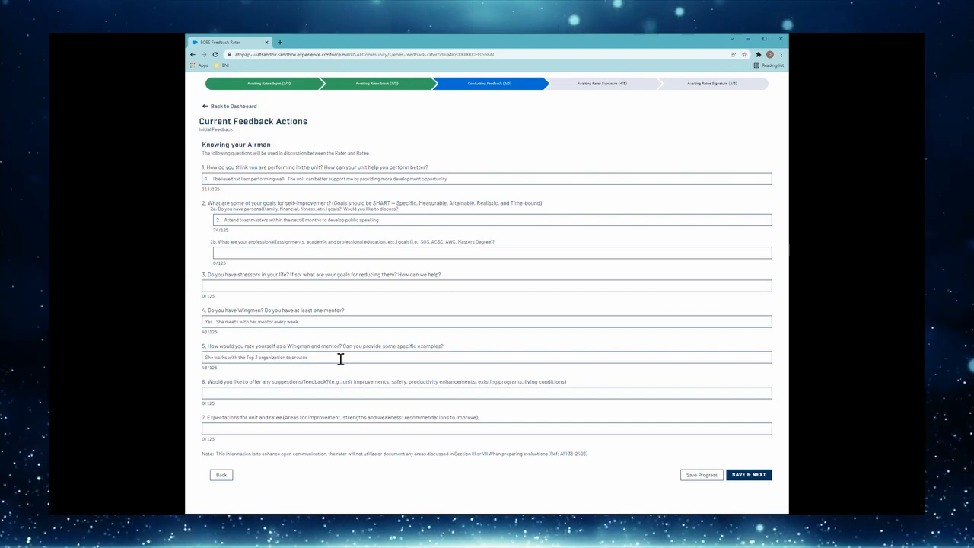
{"action": "type", "text": " mentors"}
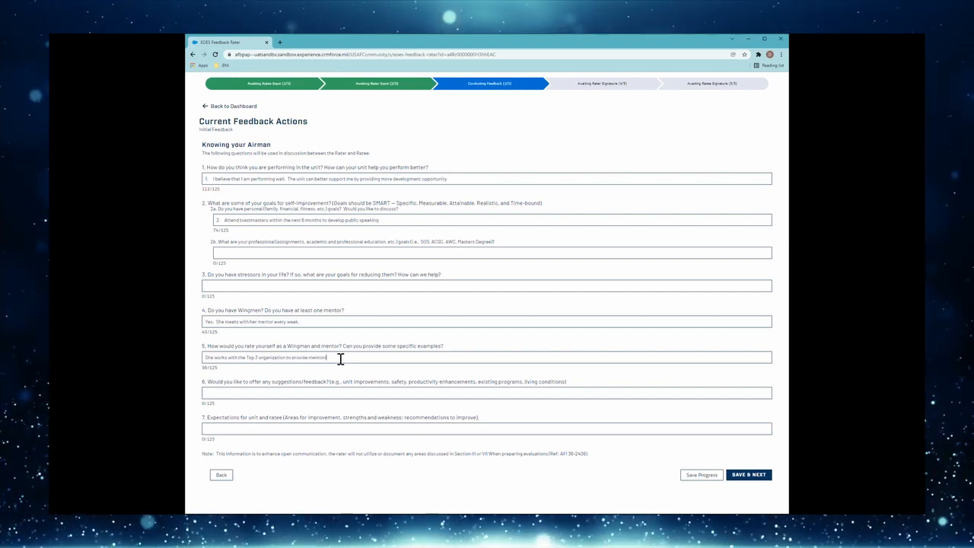
{"action": "type", "text": "hip &o juni"}
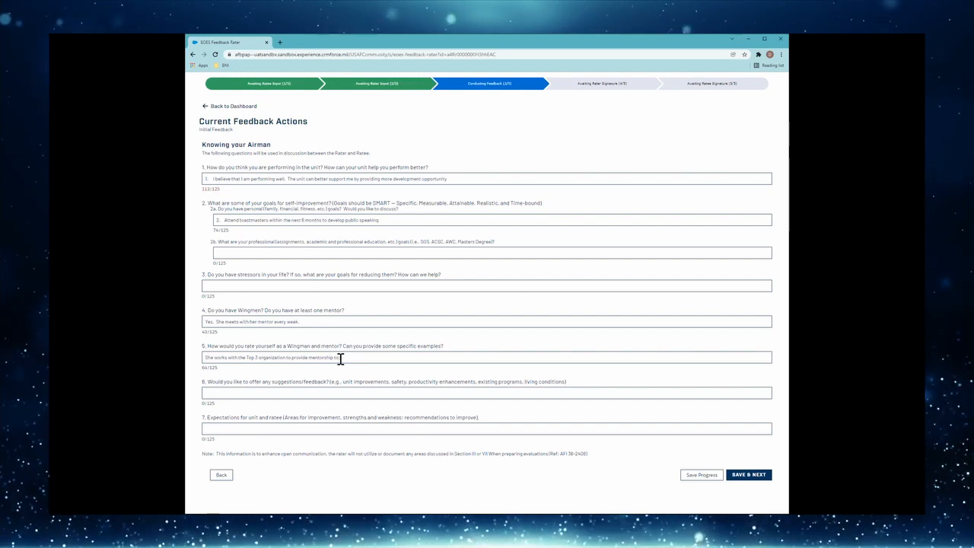
{"action": "type", "text": "or members."}
- Save and submit the Knowing your Airman answers, and confirm submission of the feedback at the end of the review page
{"action": "left_click", "coordinate": [755, 477]}
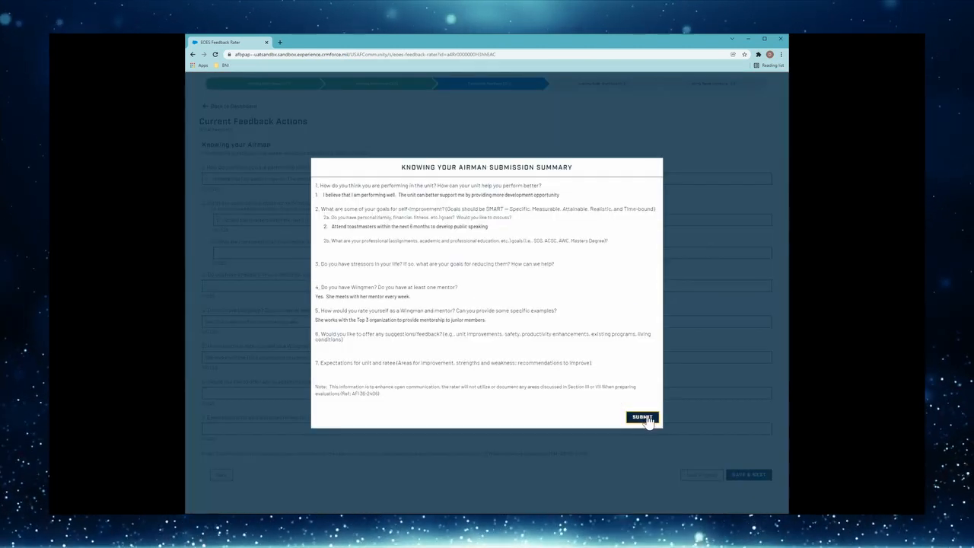
{"action": "left_click", "coordinate": [647, 419]}
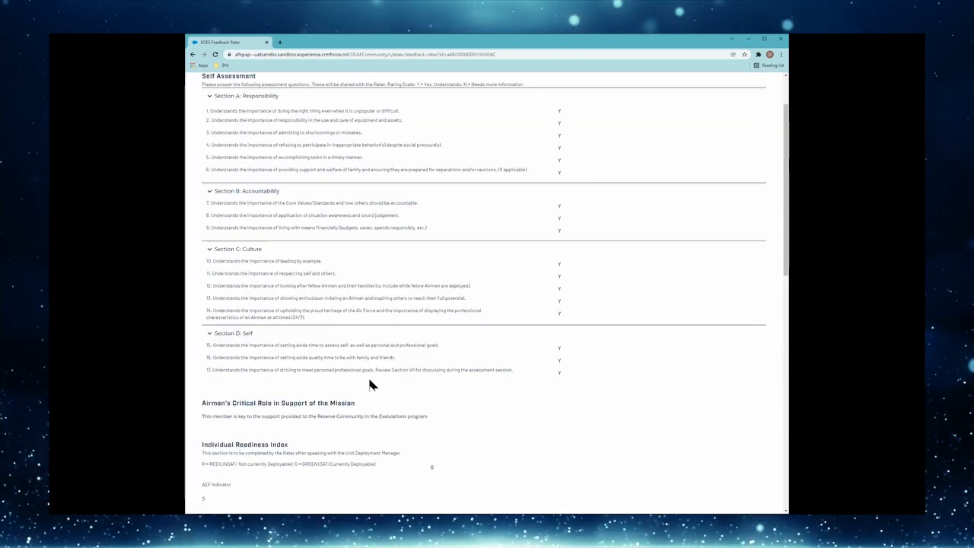
{"action": "scroll", "coordinate": [373, 391], "scroll_direction": "down", "scroll_amount": 5}
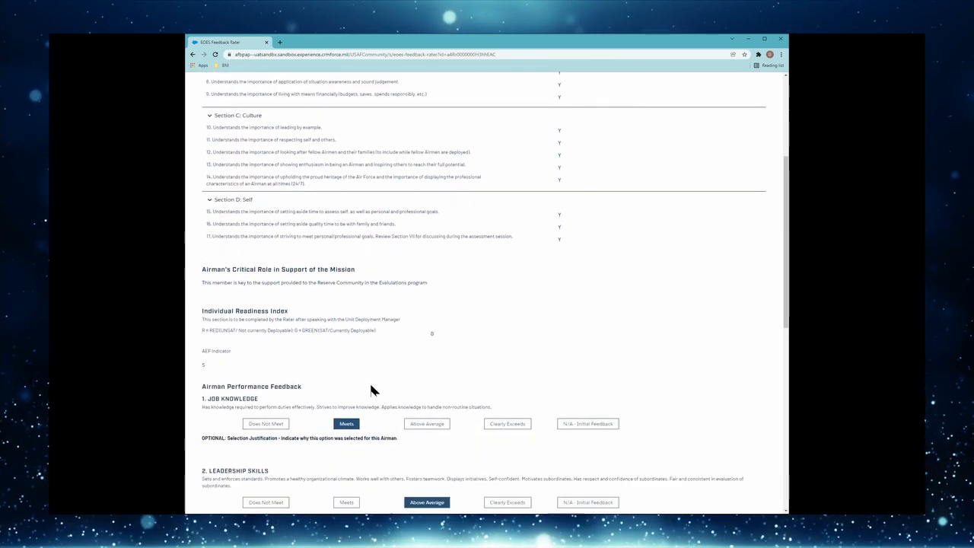
{"action": "scroll", "coordinate": [371, 384], "scroll_direction": "down", "scroll_amount": 5}
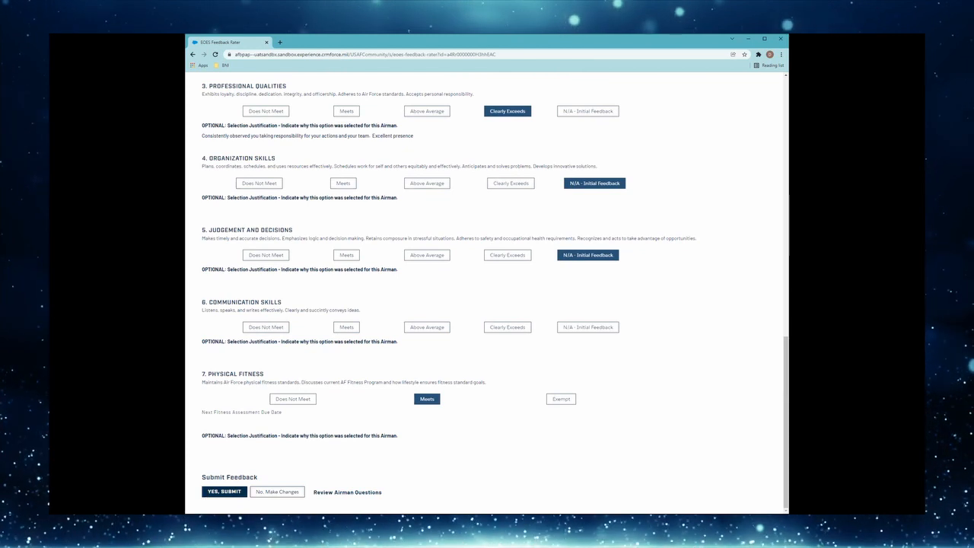
{"action": "left_click", "coordinate": [224, 492]}
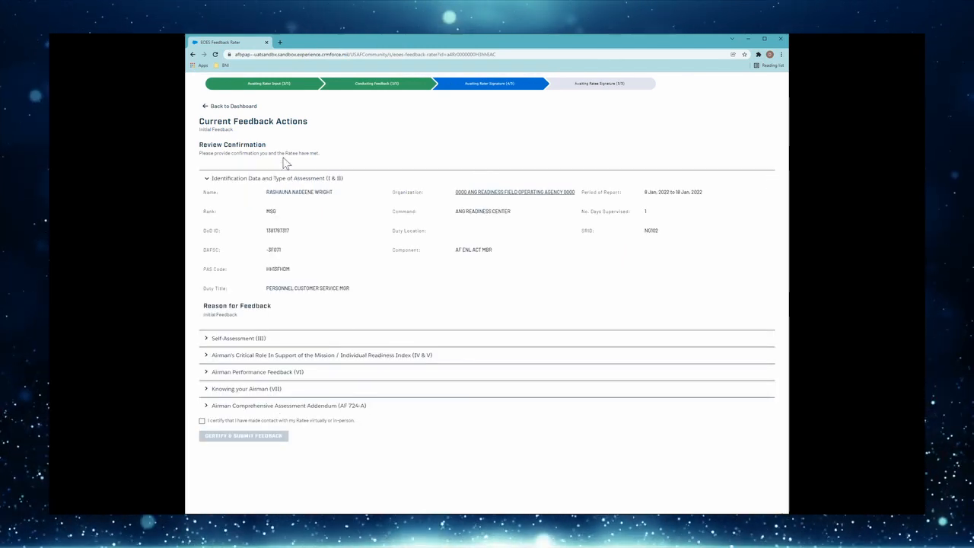
- Collapse the identification data, certify as rater that contact was made with the ratee, and submit the feedback before returning to the dashboard
{"action": "left_click", "coordinate": [206, 183]}
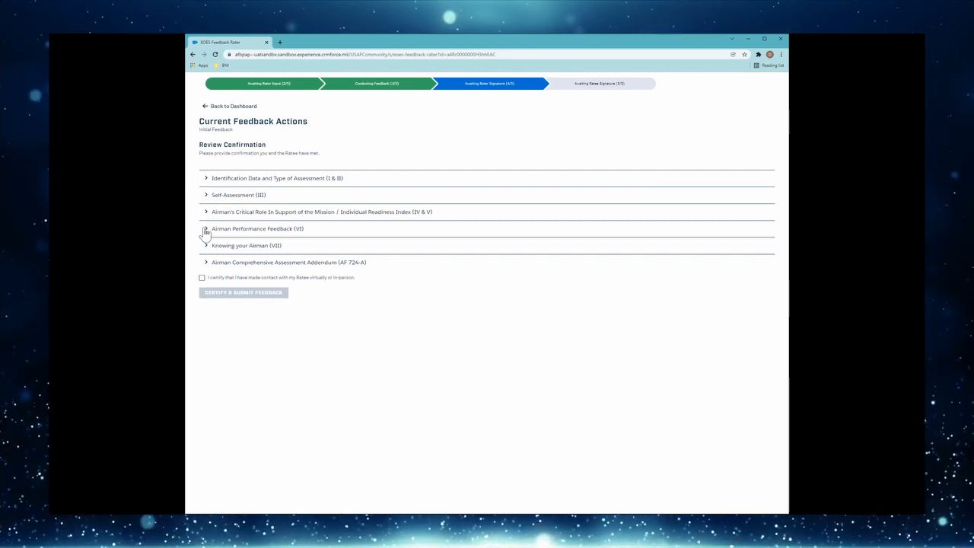
{"action": "left_click", "coordinate": [202, 277]}
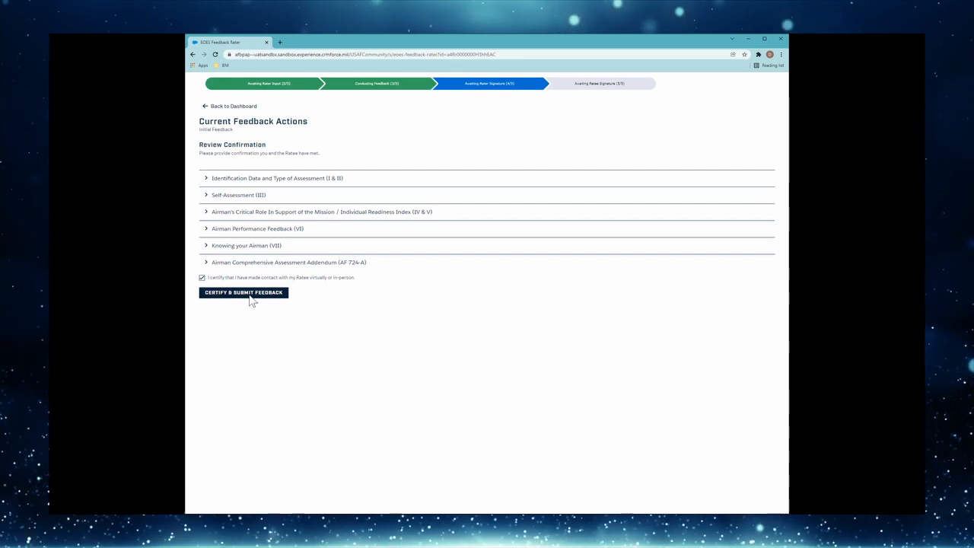
{"action": "left_click", "coordinate": [249, 299]}
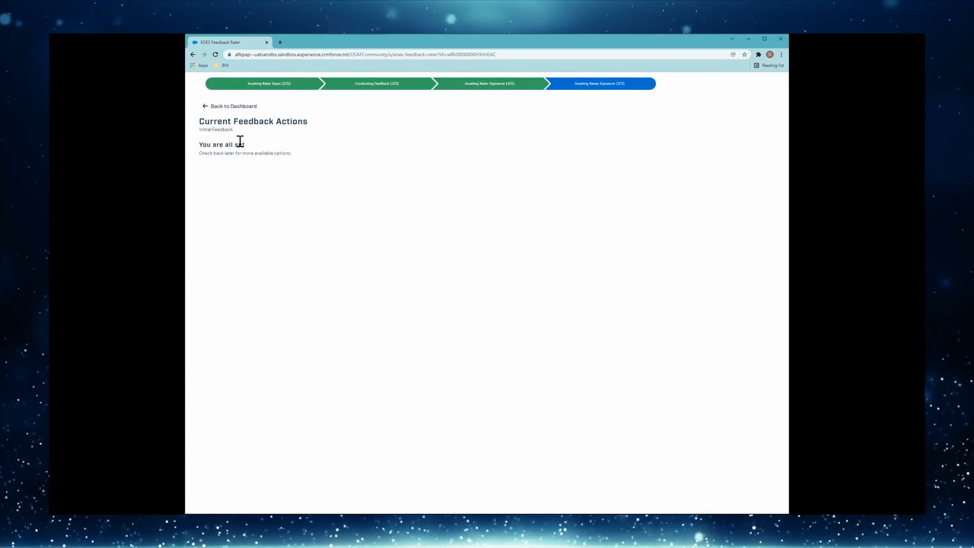
{"action": "left_click", "coordinate": [233, 107]}
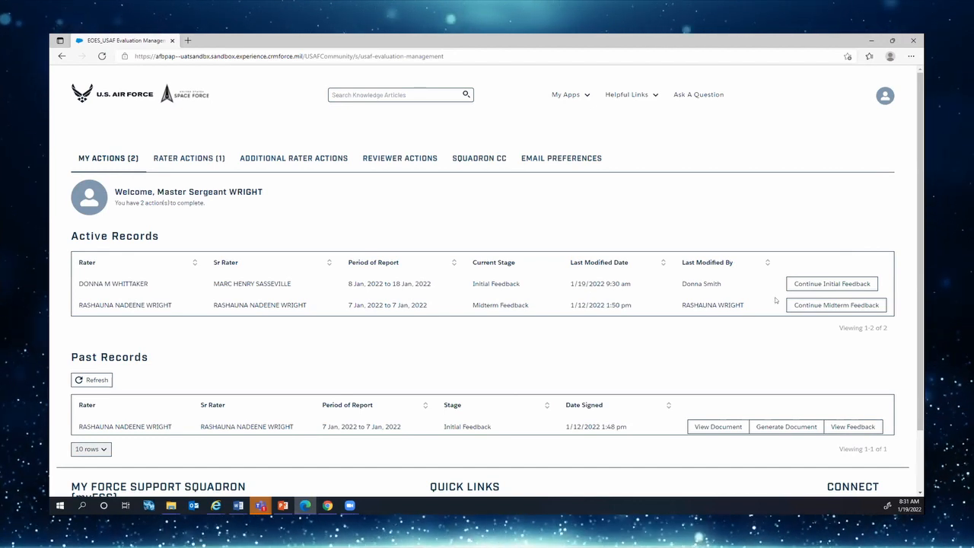
- Continue the active Initial Feedback record as the ratee and review its identification data and Self-Assessment (III) answers
{"action": "left_click", "coordinate": [818, 284]}
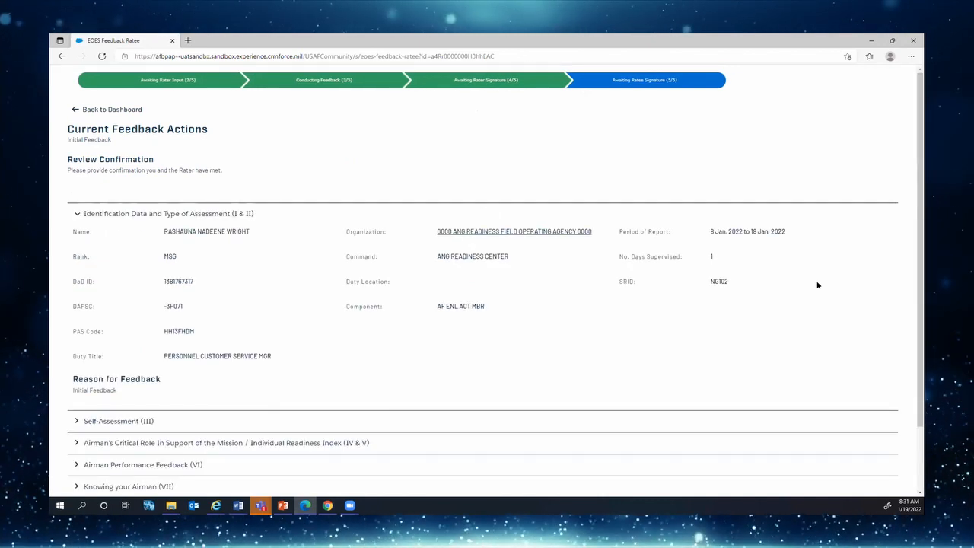
{"action": "scroll", "coordinate": [278, 262], "scroll_direction": "down", "scroll_amount": 1}
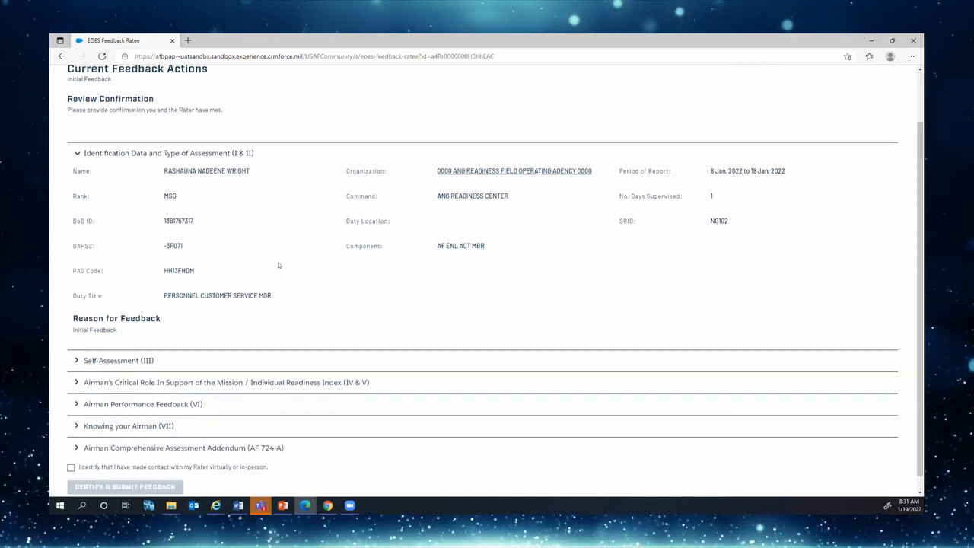
{"action": "left_click", "coordinate": [76, 355]}
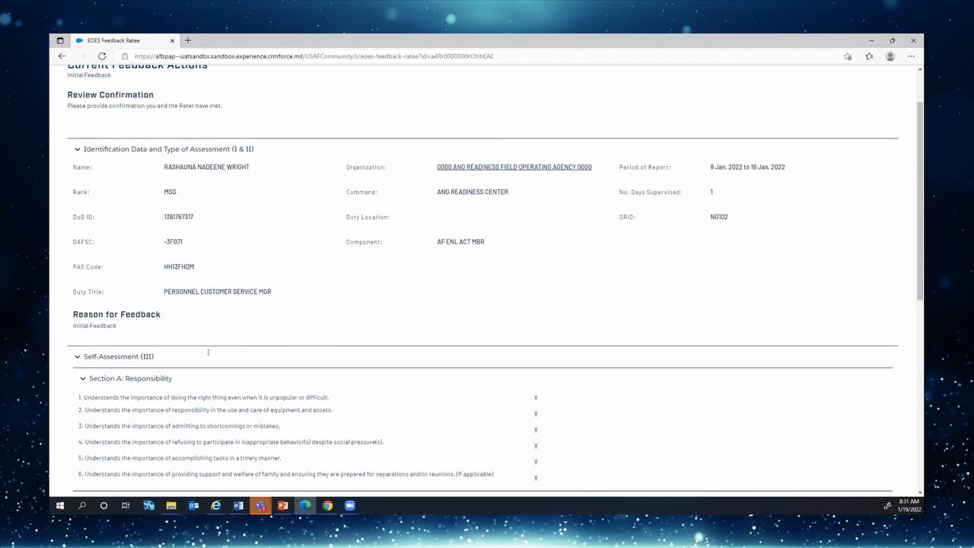
{"action": "scroll", "coordinate": [202, 347], "scroll_direction": "down", "scroll_amount": 4}
{"action": "scroll", "coordinate": [200, 347], "scroll_direction": "down", "scroll_amount": 1}
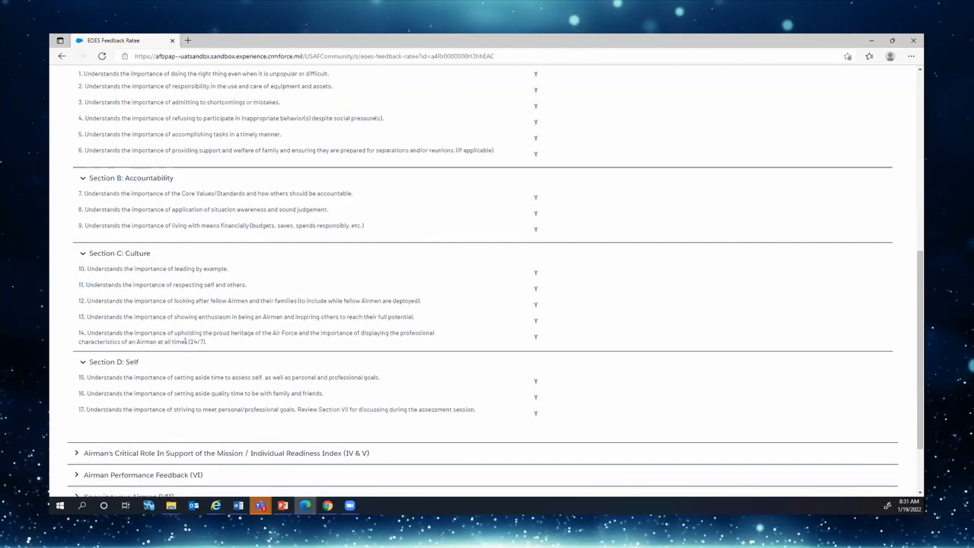
{"action": "scroll", "coordinate": [184, 341], "scroll_direction": "down", "scroll_amount": 2}
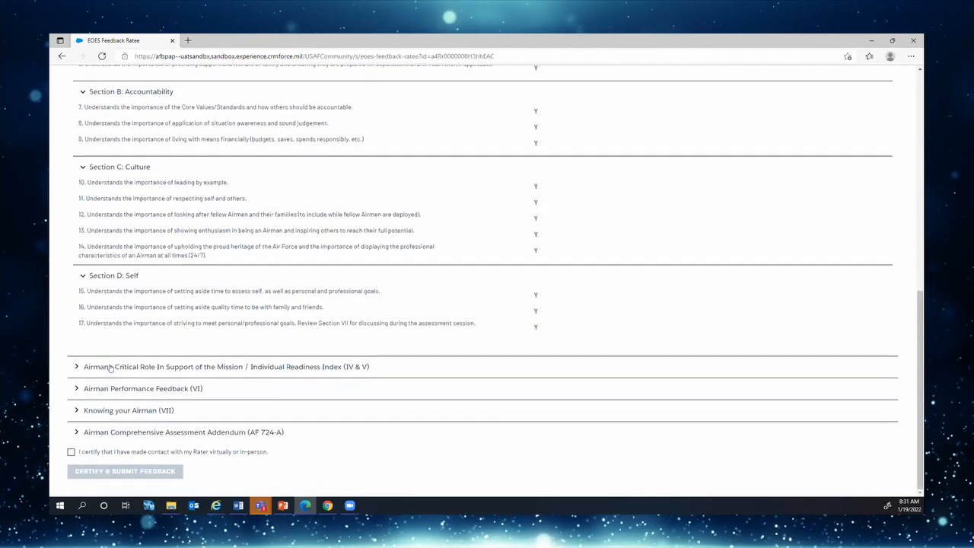
- Review the Airman's Critical Role and Individual Readiness Index (IV & V) section and the Airman Performance Feedback (VI) ratings
{"action": "left_click", "coordinate": [108, 366]}
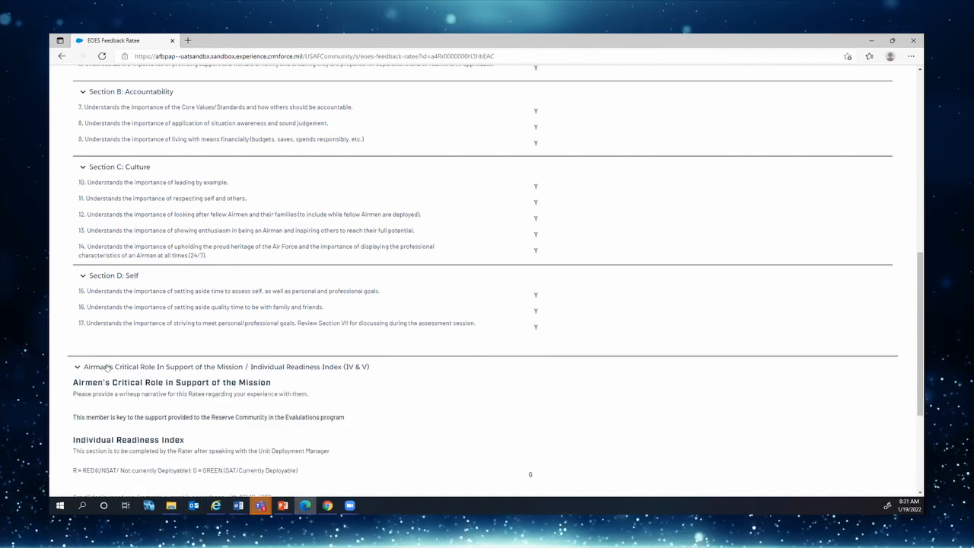
{"action": "scroll", "coordinate": [111, 366], "scroll_direction": "down", "scroll_amount": 3}
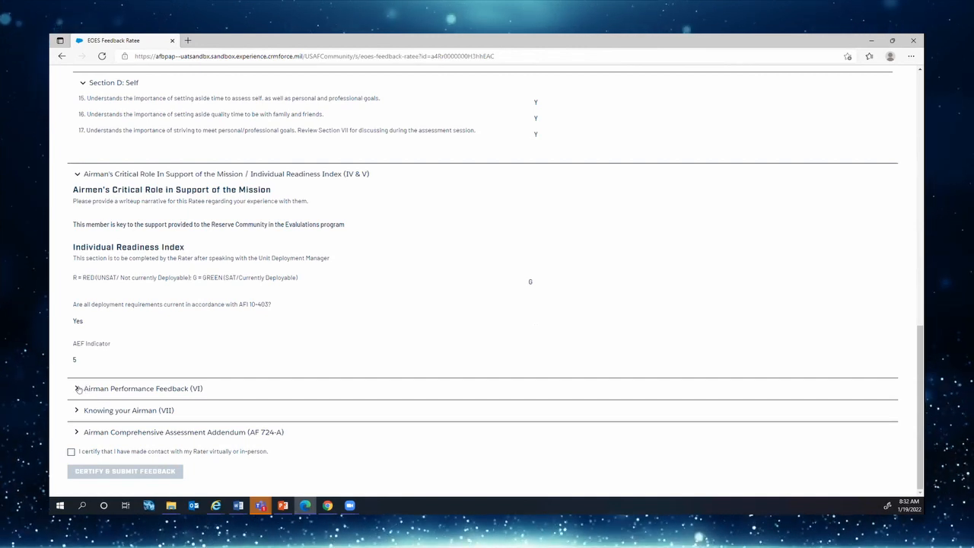
{"action": "left_click", "coordinate": [86, 388]}
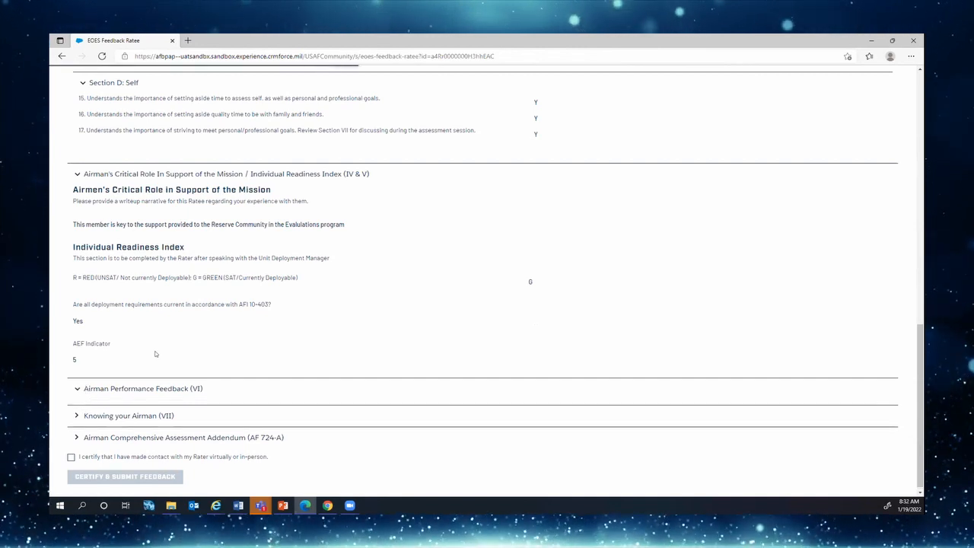
{"action": "scroll", "coordinate": [156, 371], "scroll_direction": "down", "scroll_amount": 3}
{"action": "scroll", "coordinate": [155, 372], "scroll_direction": "down", "scroll_amount": 5}
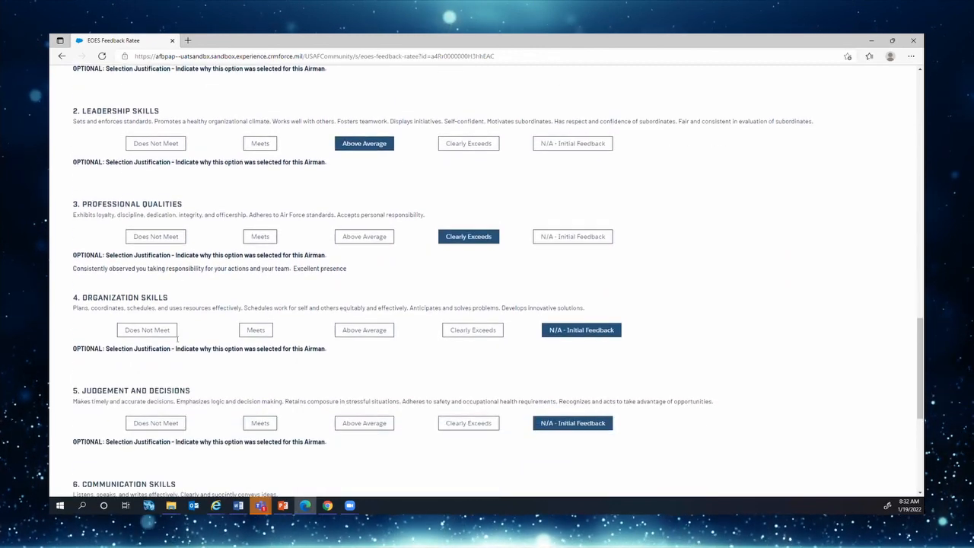
{"action": "scroll", "coordinate": [172, 349], "scroll_direction": "down", "scroll_amount": 2}
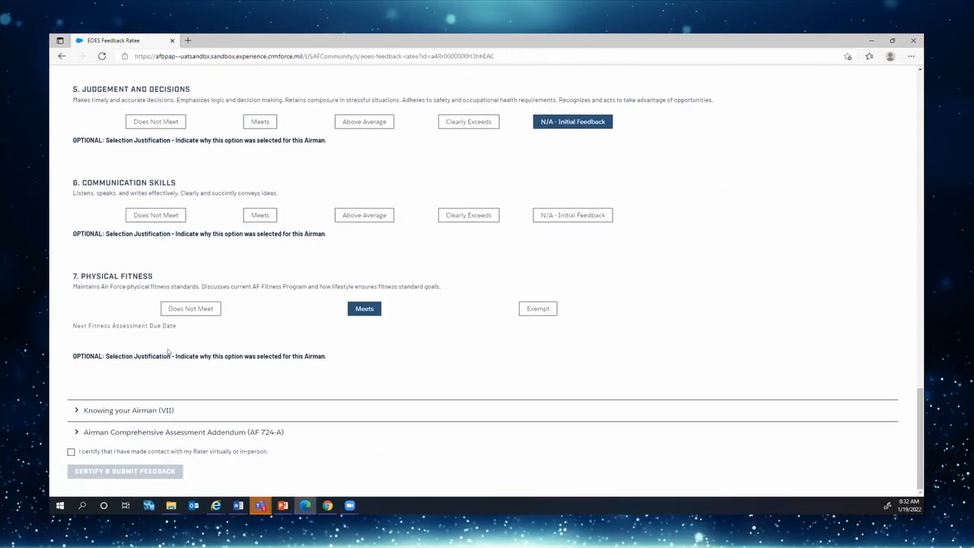
- Certify as ratee that contact was made with the rater, submit the initial feedback, and return to the dashboard
{"action": "scroll", "coordinate": [163, 351], "scroll_direction": "up", "scroll_amount": 15}
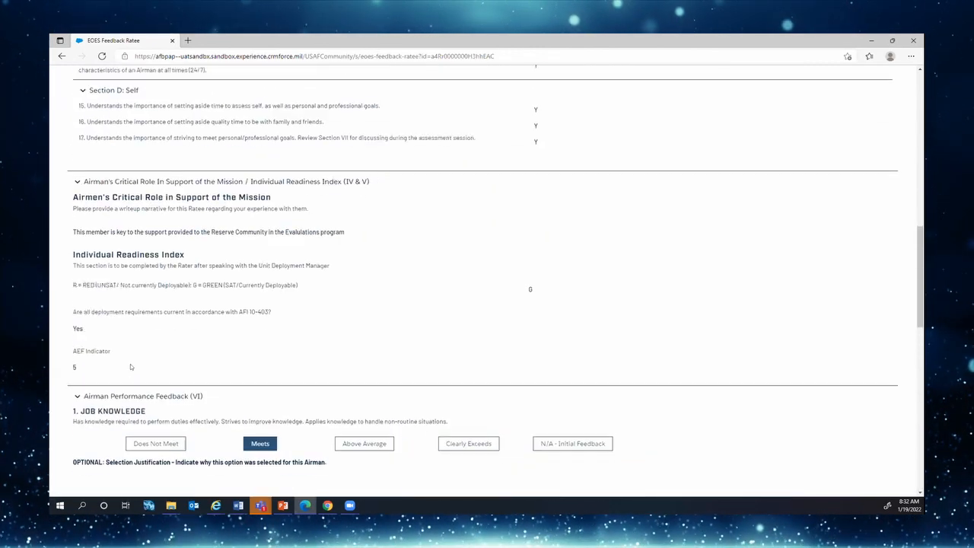
{"action": "scroll", "coordinate": [130, 364], "scroll_direction": "up", "scroll_amount": 6}
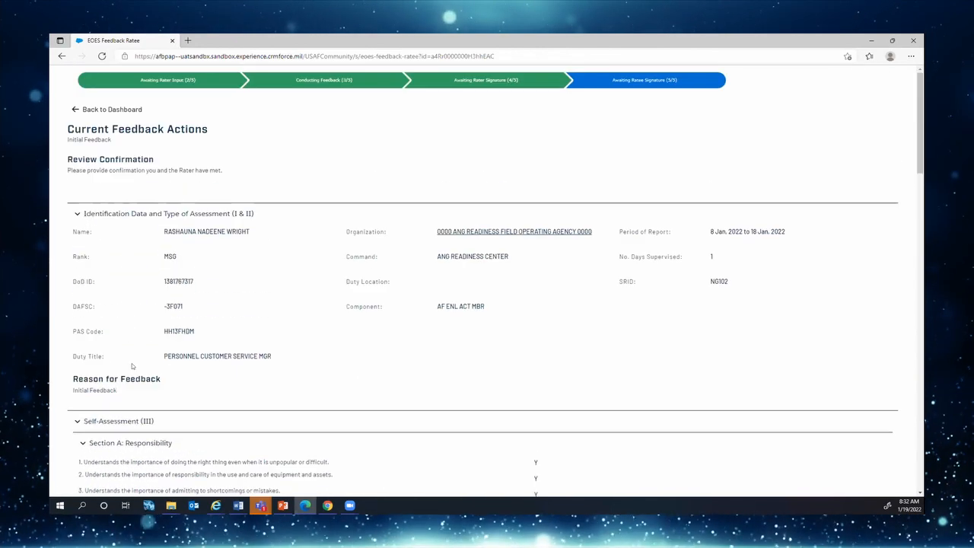
{"action": "left_click", "coordinate": [76, 214]}
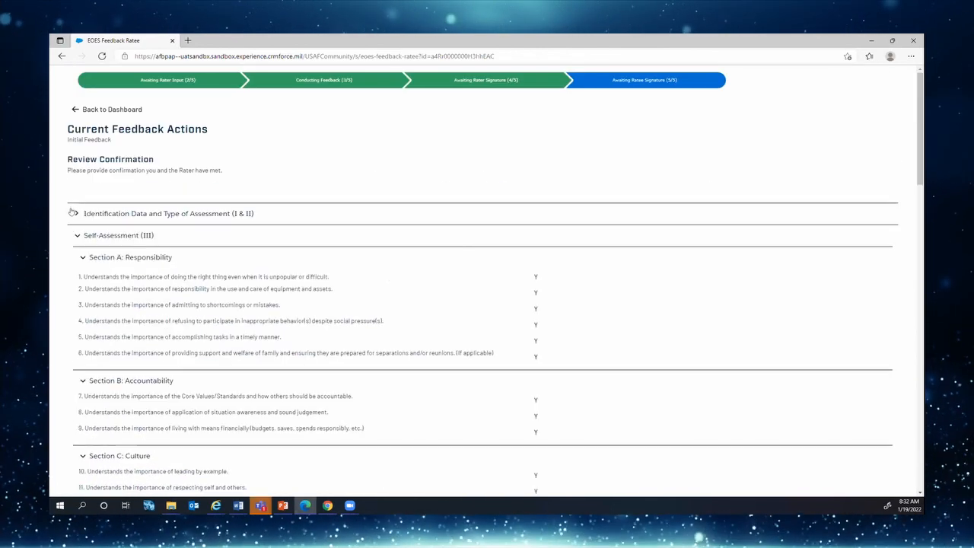
{"action": "scroll", "coordinate": [78, 228], "scroll_direction": "down", "scroll_amount": 1}
{"action": "scroll", "coordinate": [78, 233], "scroll_direction": "down", "scroll_amount": 15}
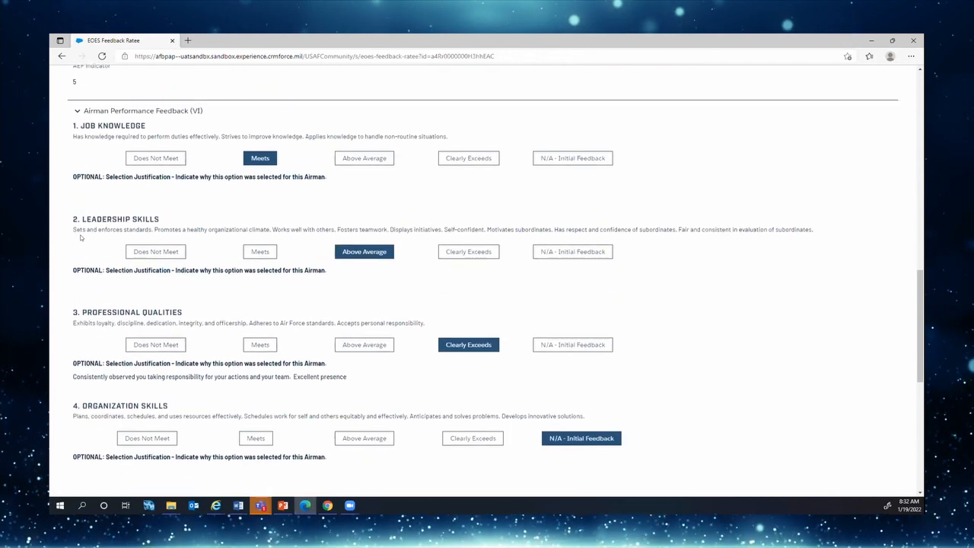
{"action": "scroll", "coordinate": [80, 236], "scroll_direction": "down", "scroll_amount": 4}
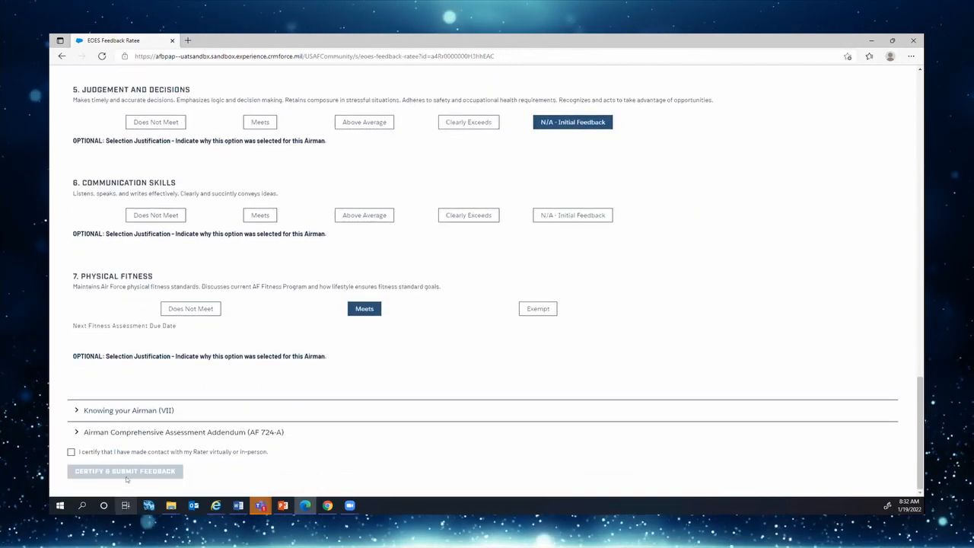
{"action": "left_click", "coordinate": [71, 452]}
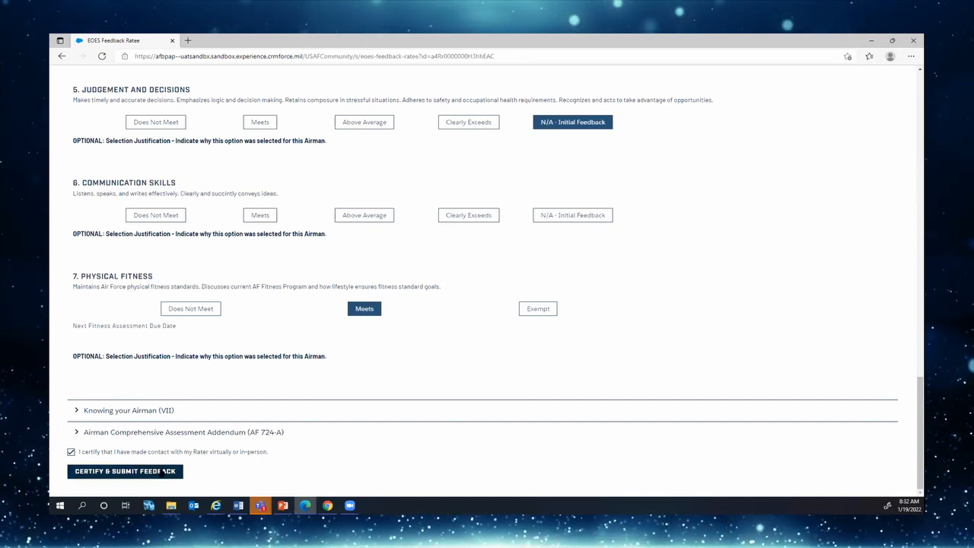
{"action": "left_click", "coordinate": [161, 471]}
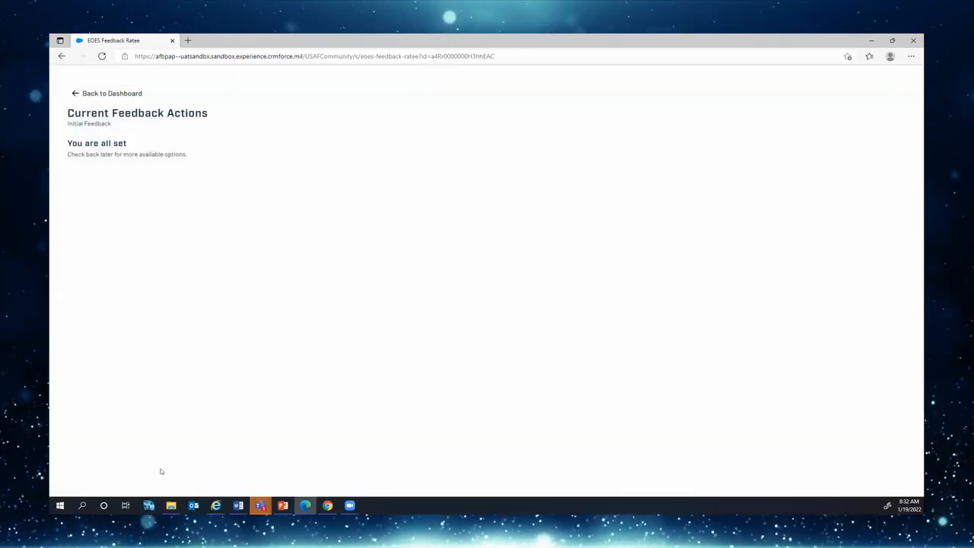
{"action": "left_click", "coordinate": [121, 93]}
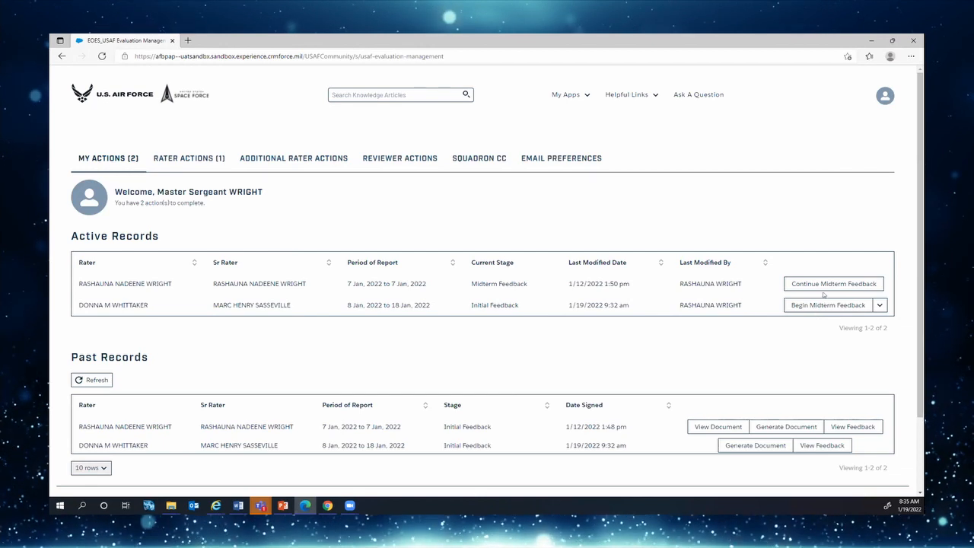
- Begin the midterm feedback for the 8 Jan to 18 Jan 2022 record and continue past the ratee identification data
{"action": "left_click", "coordinate": [824, 304]}
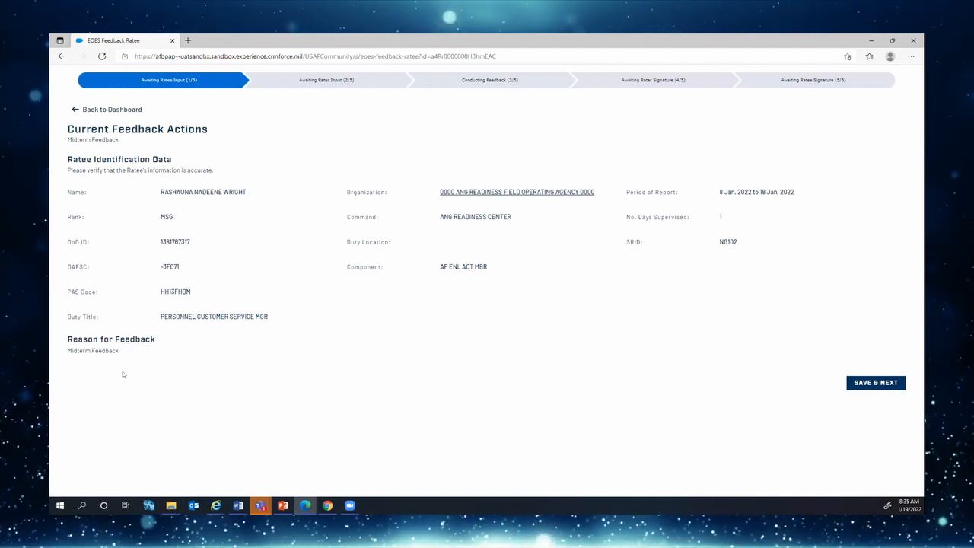
{"action": "left_click", "coordinate": [873, 383]}
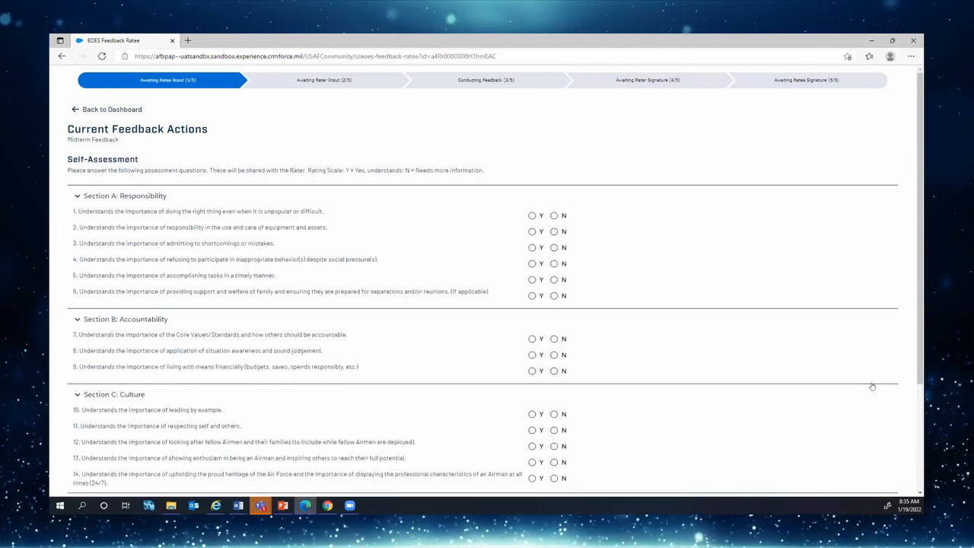
- Answer Sections A and B of the self-assessment with N for questions 4 and 8 and Y for all others
{"action": "scroll", "coordinate": [772, 300], "scroll_direction": "down", "scroll_amount": 1}
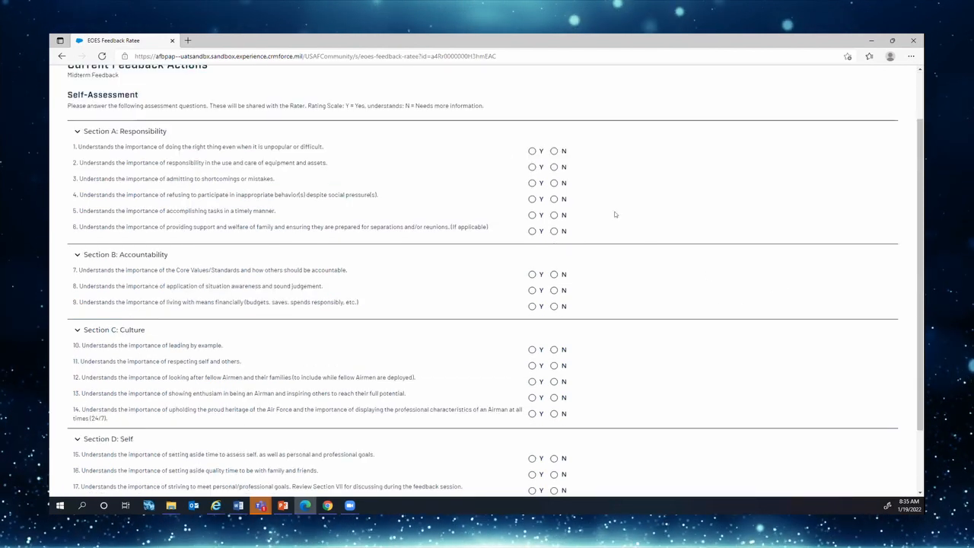
{"action": "left_click", "coordinate": [532, 167]}
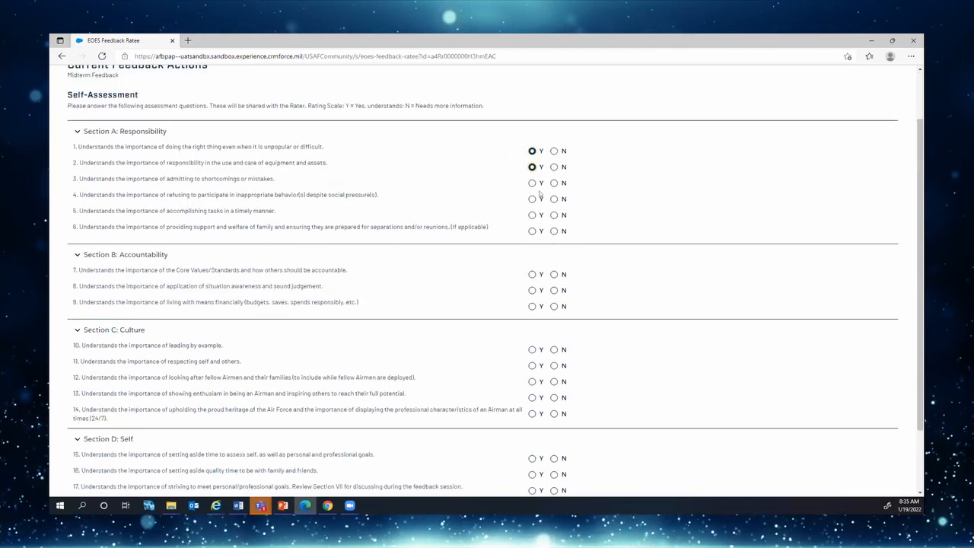
{"action": "left_click", "coordinate": [532, 215]}
{"action": "left_click", "coordinate": [532, 231]}
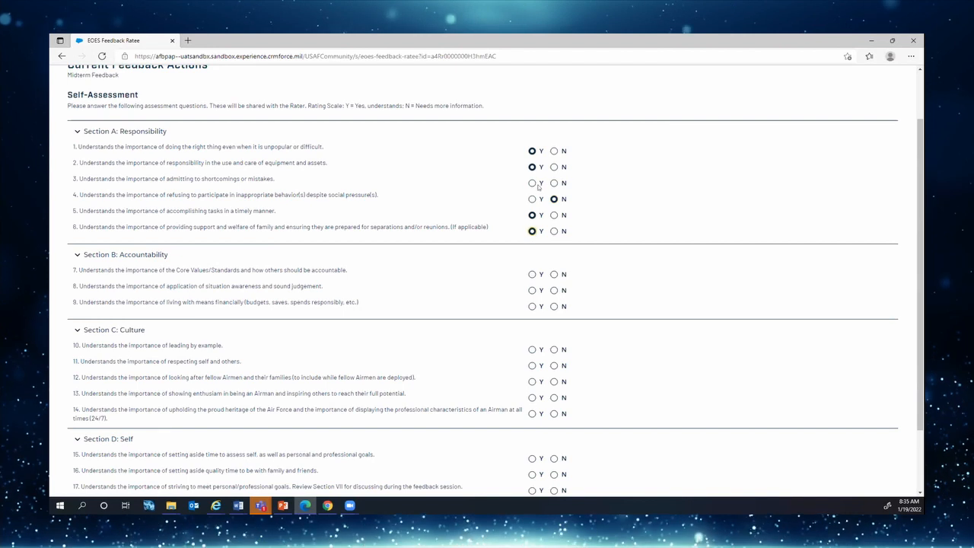
{"action": "left_click", "coordinate": [532, 182]}
{"action": "left_click", "coordinate": [554, 290]}
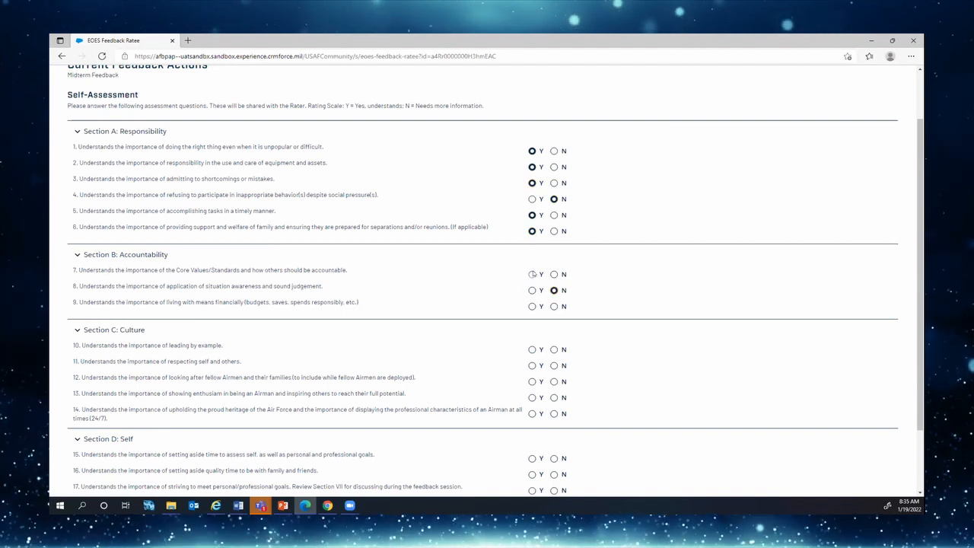
{"action": "left_click", "coordinate": [532, 306]}
- Answer Y to all Section C and D questions, 10 through 17, and save the self-assessment to reach the submission summary
{"action": "scroll", "coordinate": [532, 306], "scroll_direction": "down", "scroll_amount": 2}
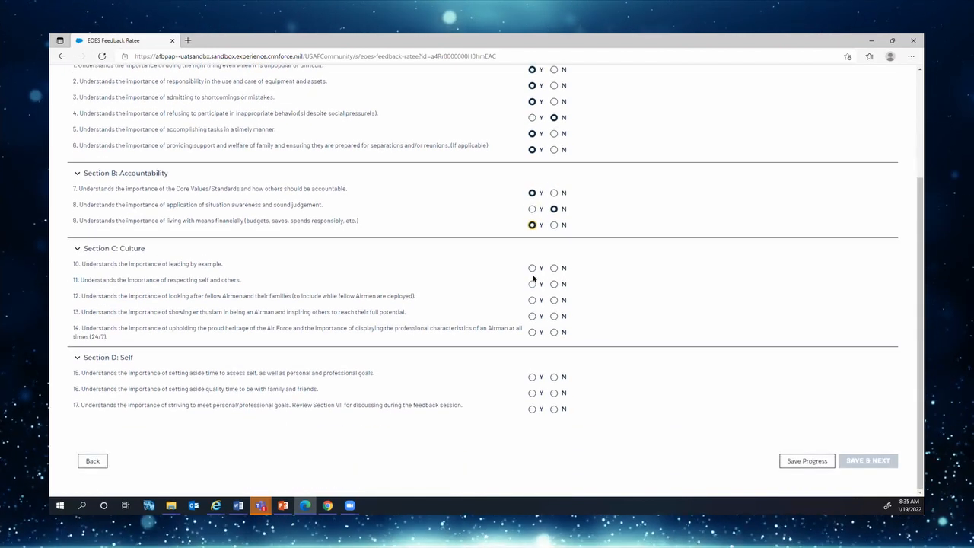
{"action": "left_click", "coordinate": [532, 269]}
{"action": "left_click", "coordinate": [532, 284]}
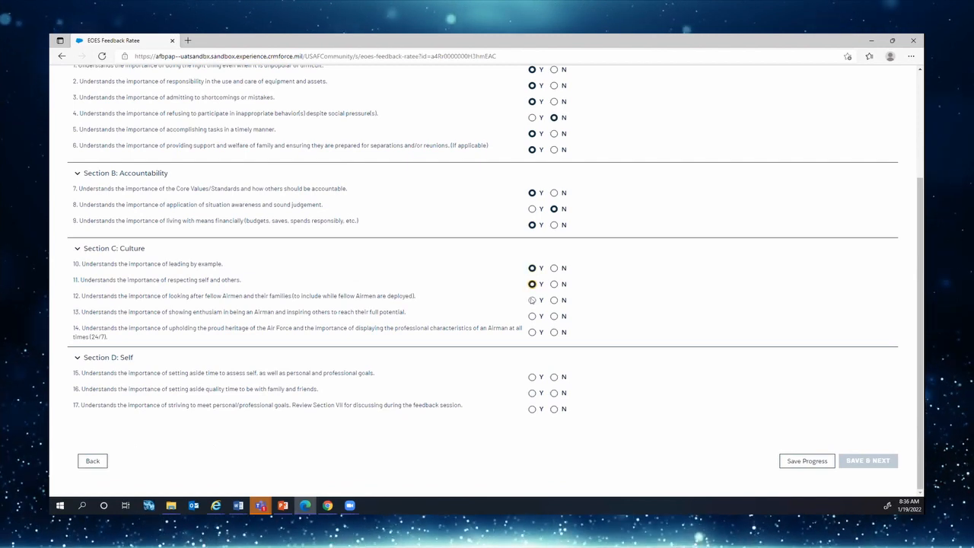
{"action": "left_click", "coordinate": [532, 316]}
{"action": "left_click", "coordinate": [532, 331]}
{"action": "left_click", "coordinate": [532, 377]}
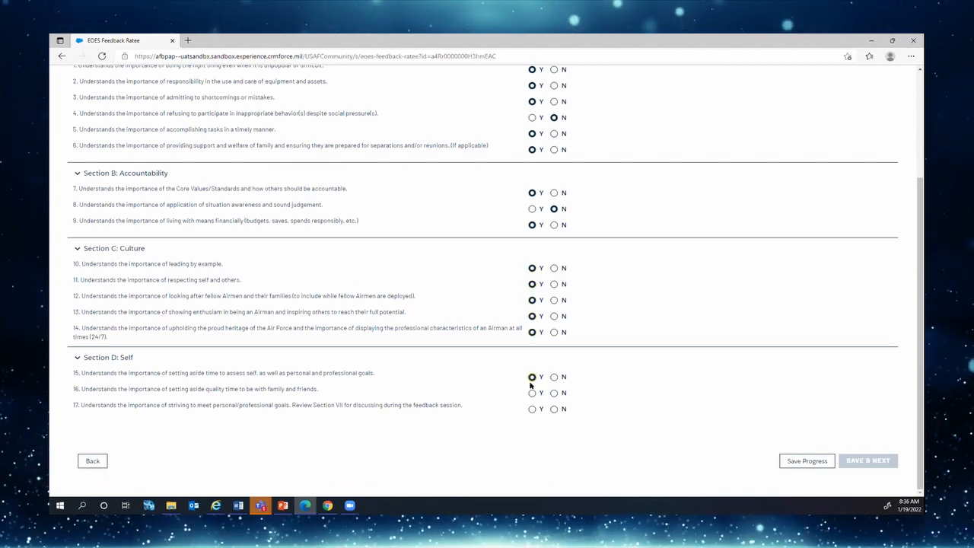
{"action": "left_click", "coordinate": [532, 408]}
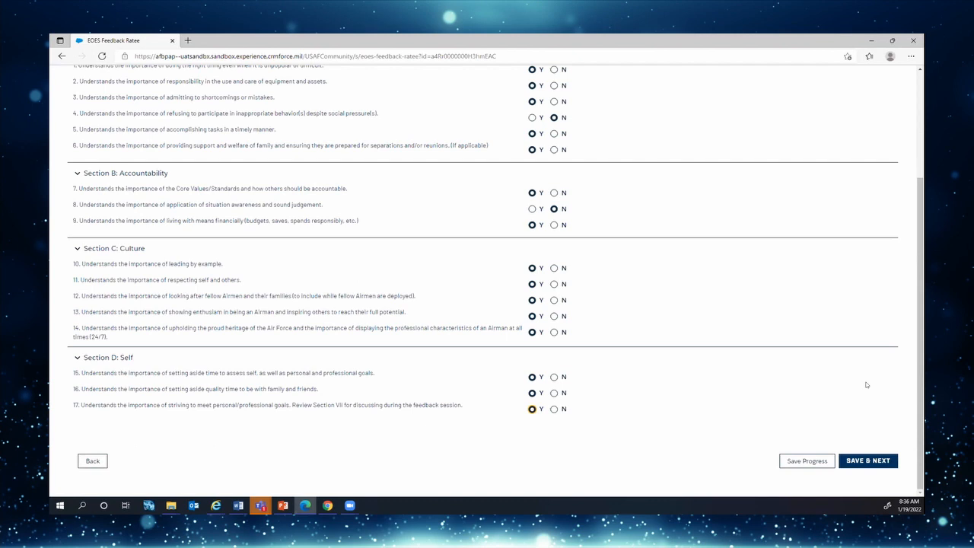
{"action": "left_click", "coordinate": [870, 463]}
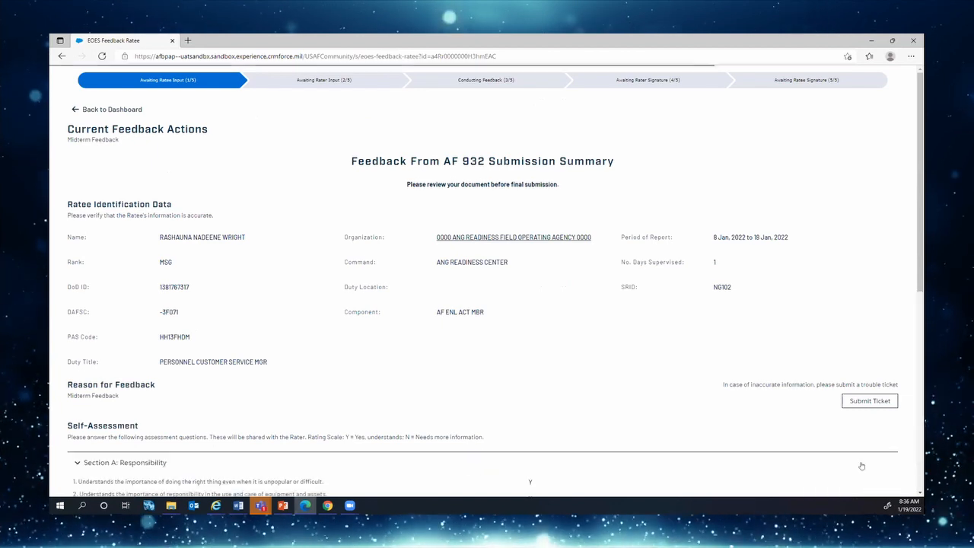
- Review the submission summary, submit the midterm feedback to the rater, and return to the dashboard
{"action": "scroll", "coordinate": [832, 379], "scroll_direction": "down", "scroll_amount": 1}
{"action": "scroll", "coordinate": [831, 379], "scroll_direction": "down", "scroll_amount": 2}
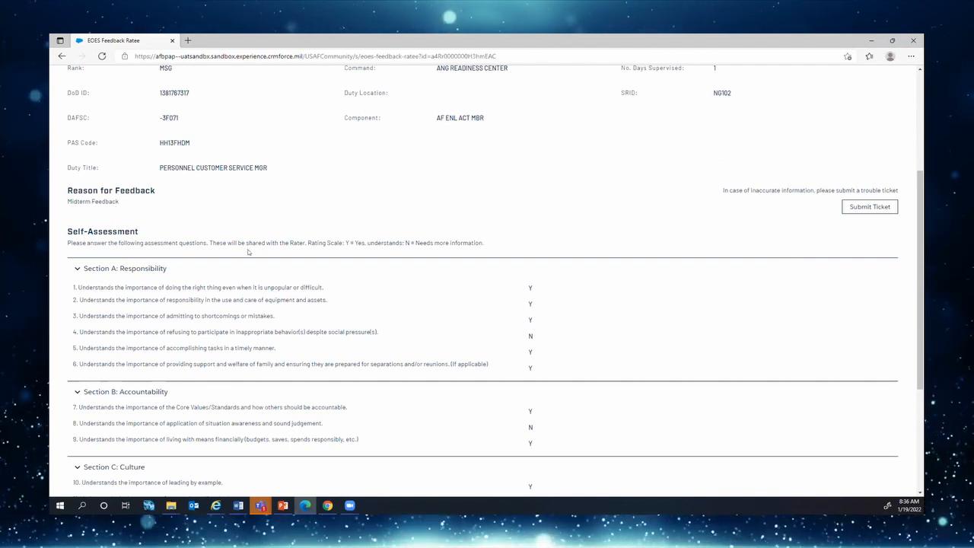
{"action": "scroll", "coordinate": [247, 252], "scroll_direction": "down", "scroll_amount": 3}
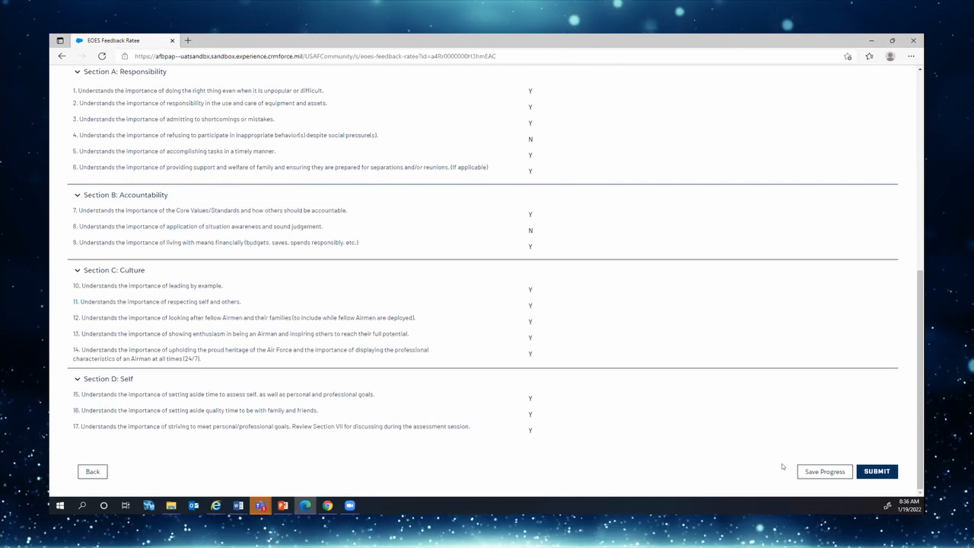
{"action": "left_click", "coordinate": [875, 471]}
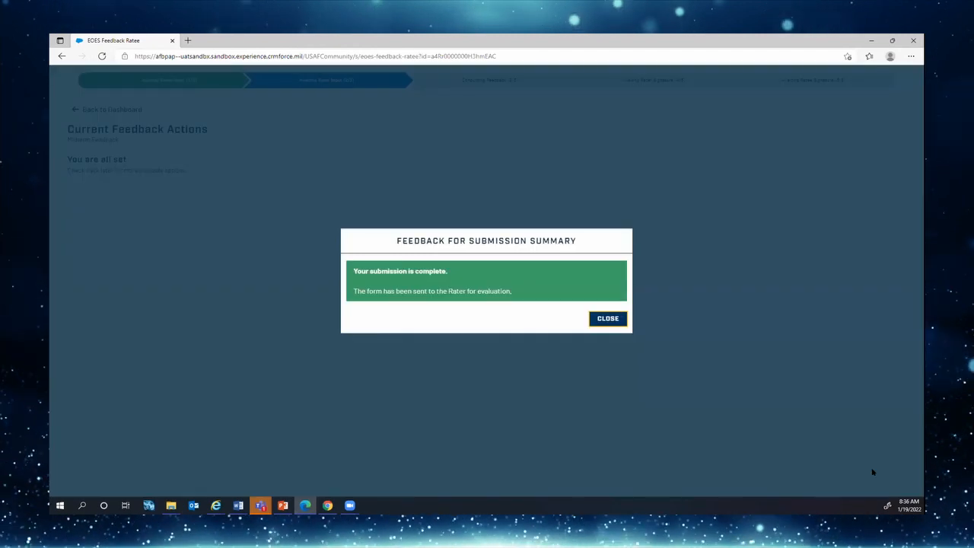
{"action": "left_click", "coordinate": [606, 319]}
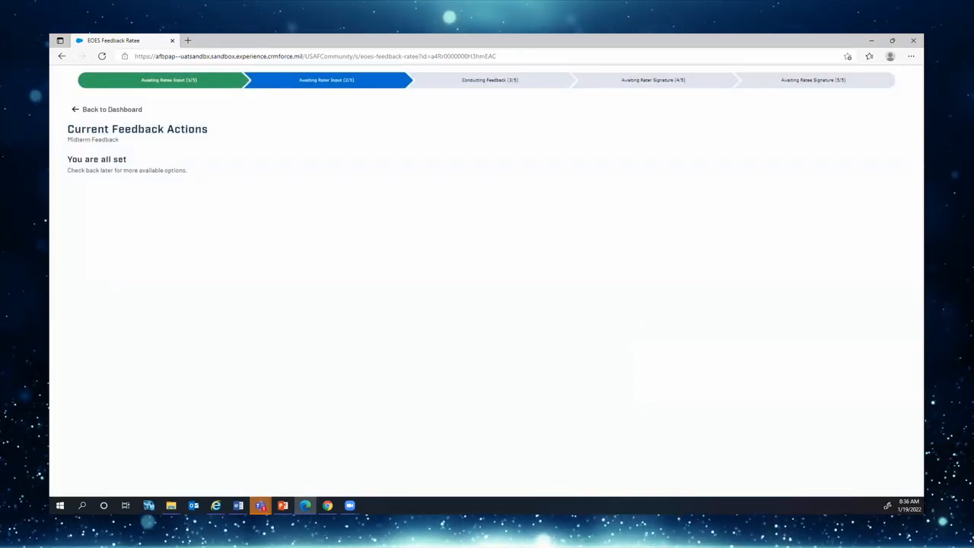
{"action": "left_click", "coordinate": [117, 111]}
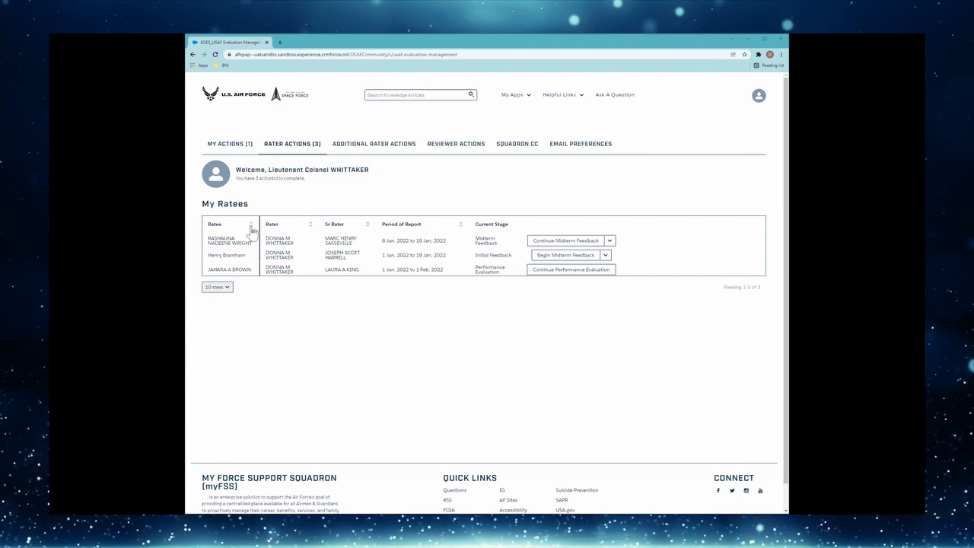
- Continue the Midterm Feedback record for 8 Jan to 18 Jan 2022 as the rater, through the identification data and self-assessment
{"action": "left_click", "coordinate": [557, 243]}
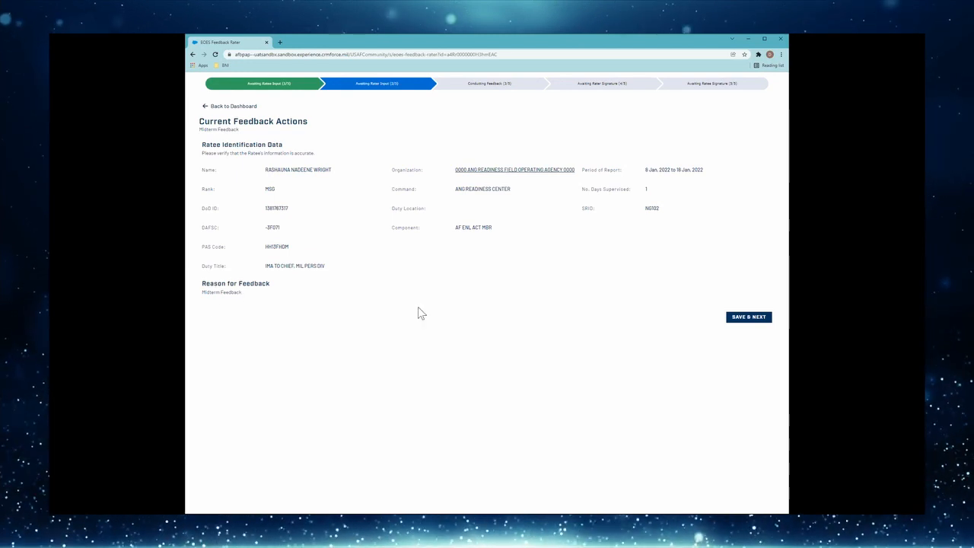
{"action": "left_click", "coordinate": [750, 318]}
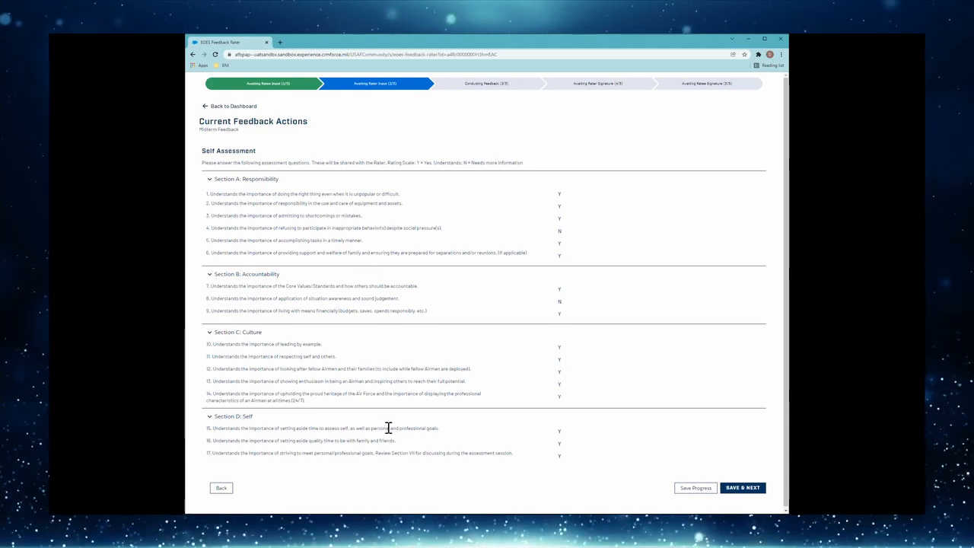
{"action": "left_click", "coordinate": [753, 489]}
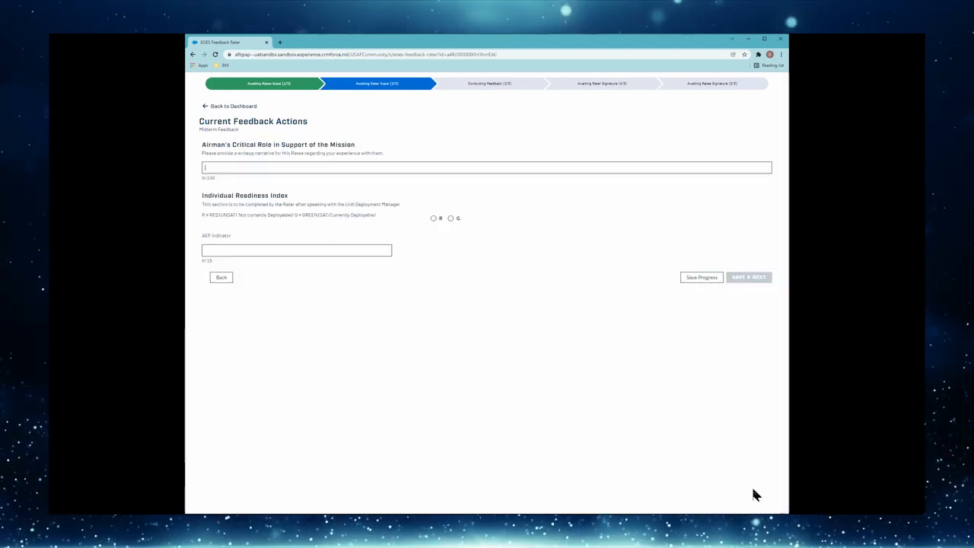
- Enter the critical role narrative "Has proven to be a critical cog in the wheel of success for ARPC delivery support to the field."
{"action": "left_click", "coordinate": [286, 172]}
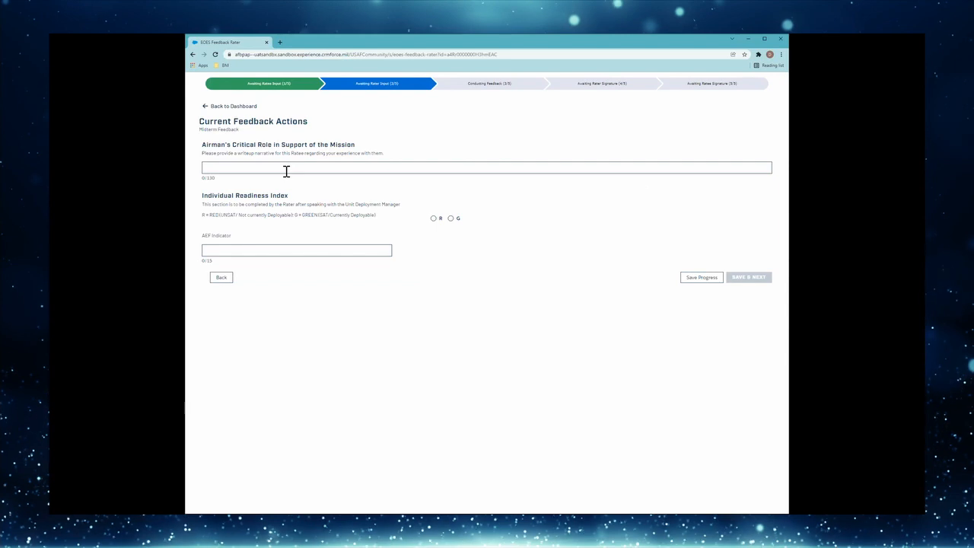
{"action": "type", "text": "His pri"}
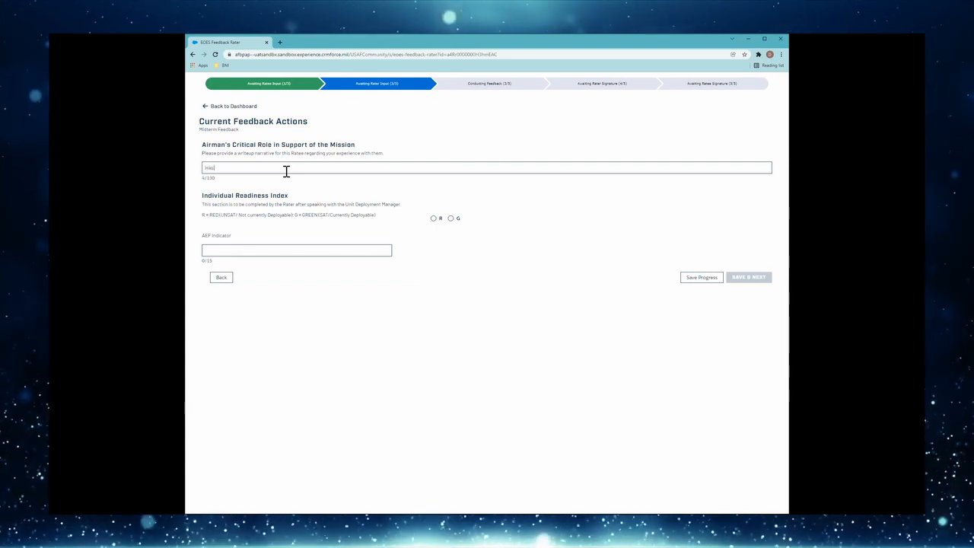
{"action": "type", "text": "ven to be a"}
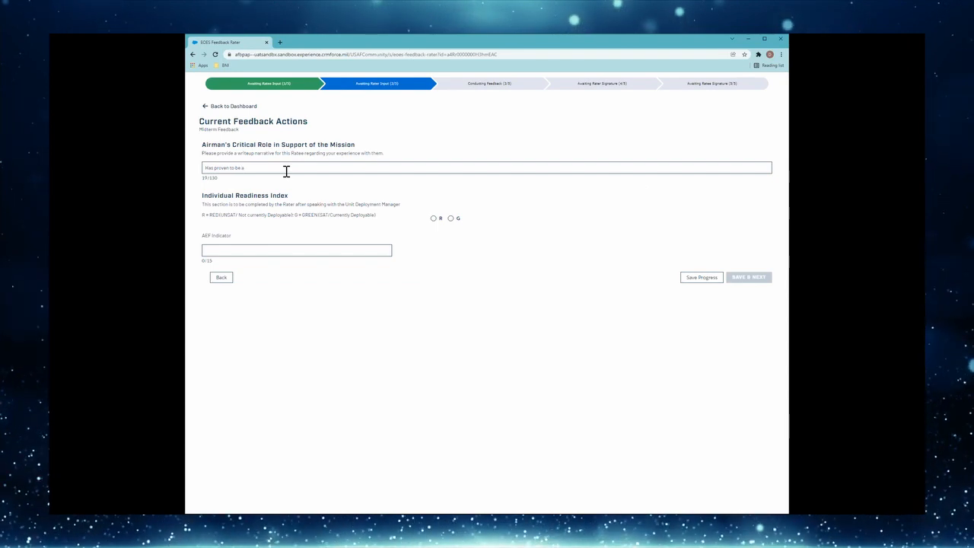
{"action": "type", "text": " critical cog in the"}
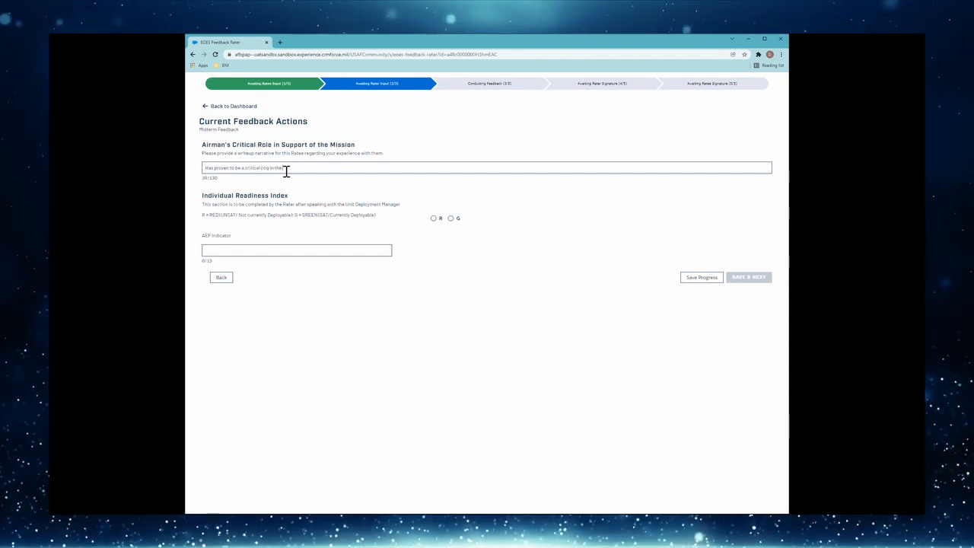
{"action": "type", "text": " wheel of suc"}
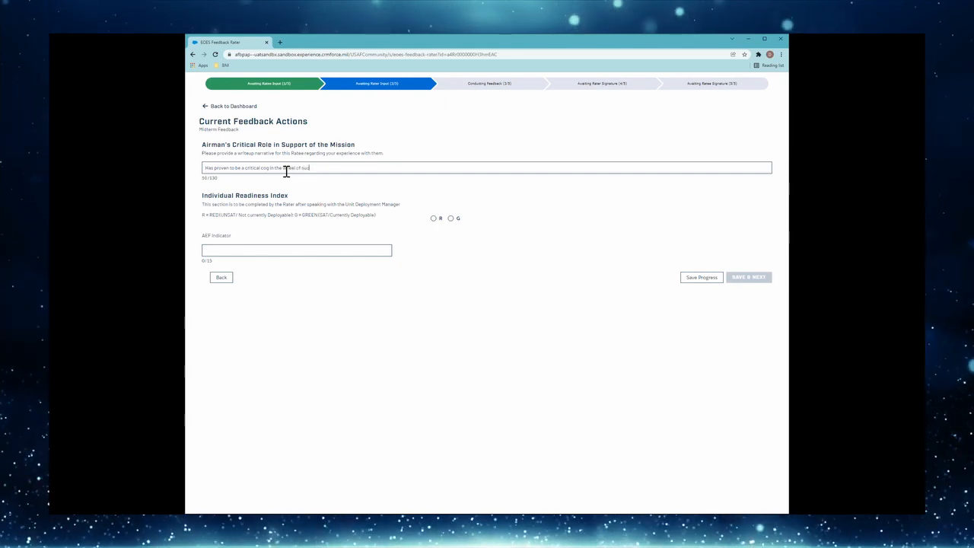
{"action": "type", "text": "cess for ARPC"}
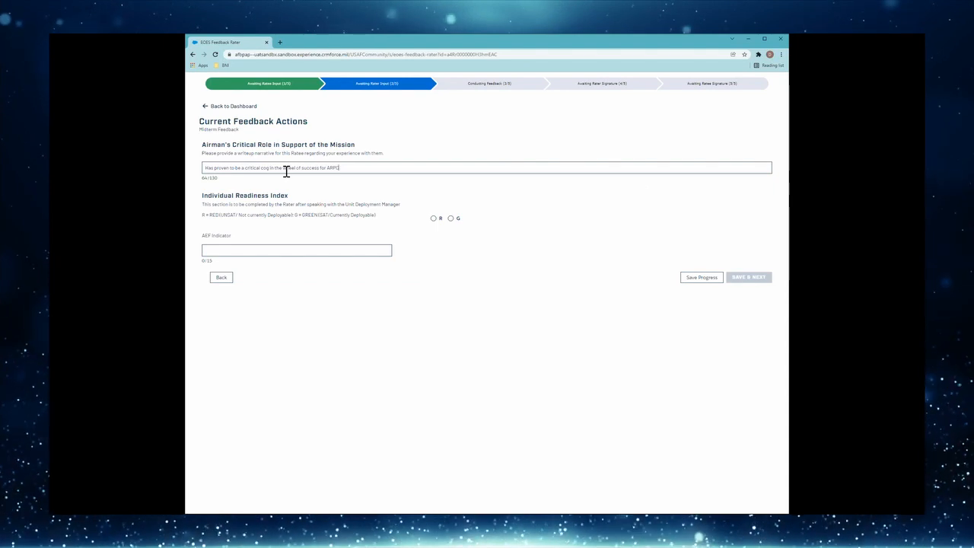
{"action": "type", "text": " delivery su"}
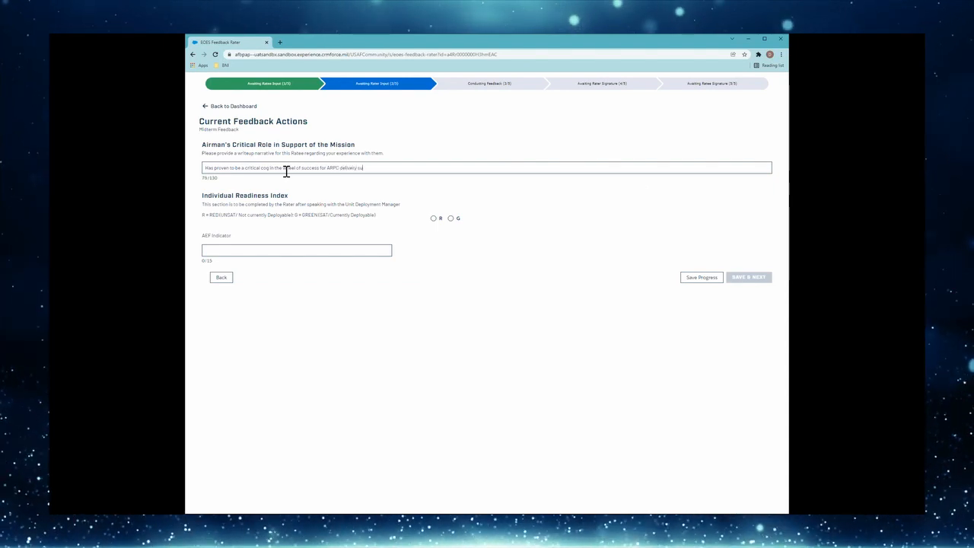
{"action": "type", "text": "pport to the field."}
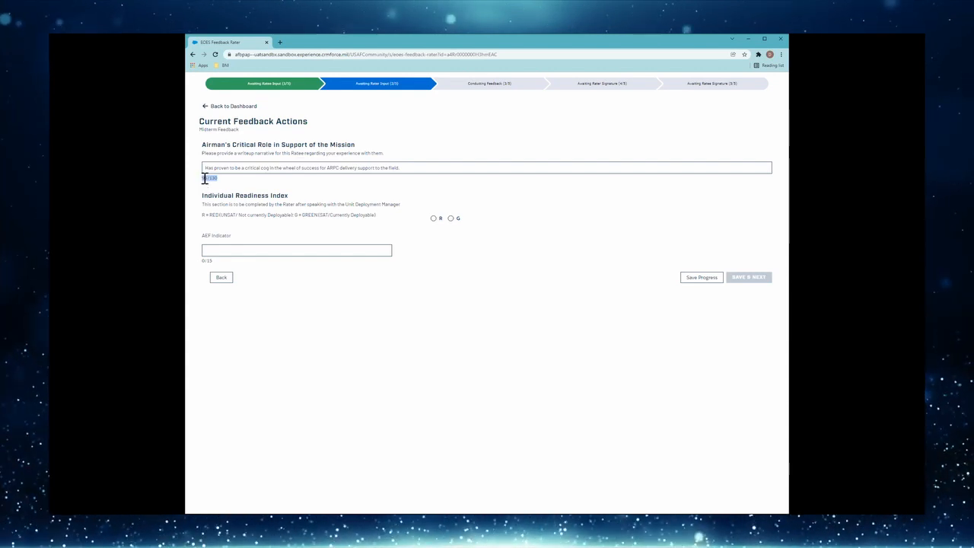
- Try extending the critical role narrative with "This member ensures that all teams" and remove that extra sentence again
{"action": "left_click", "coordinate": [404, 168]}
{"action": "type", "text": "This member"}
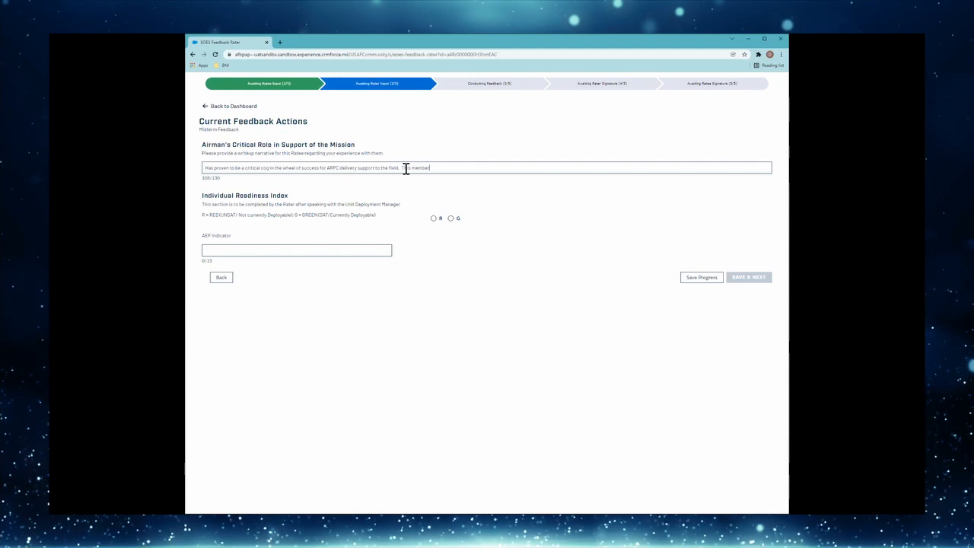
{"action": "type", "text": " ensures that a"}
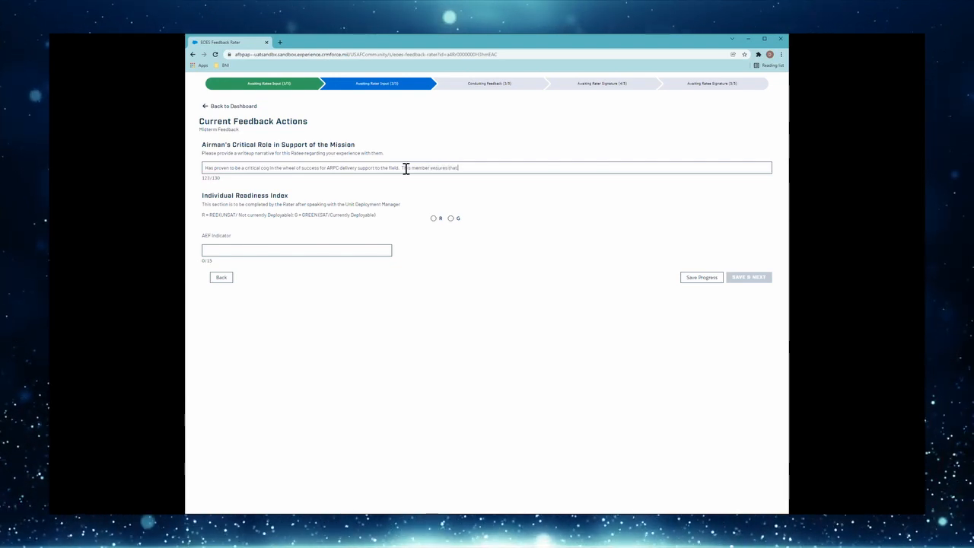
{"action": "type", "text": "ll teams"}
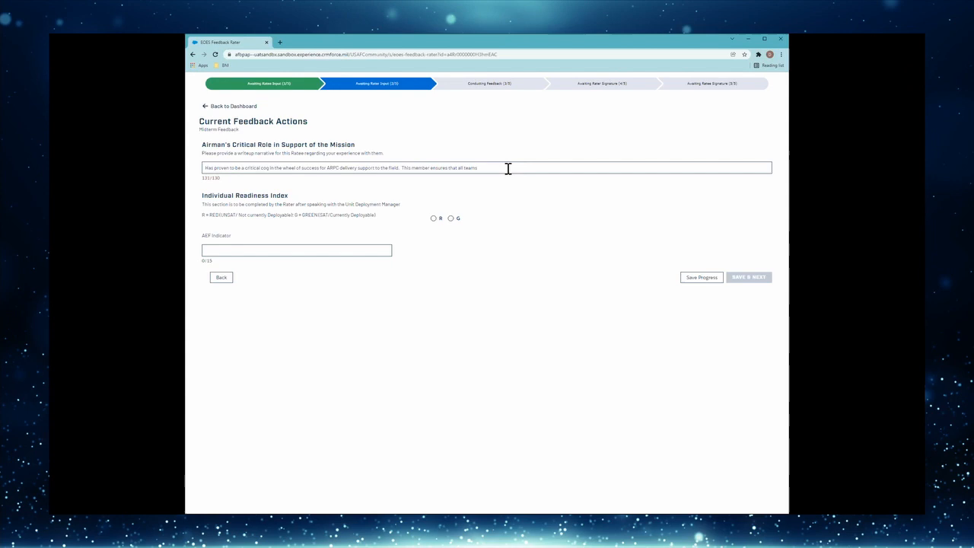
{"action": "type", "text": "t"}
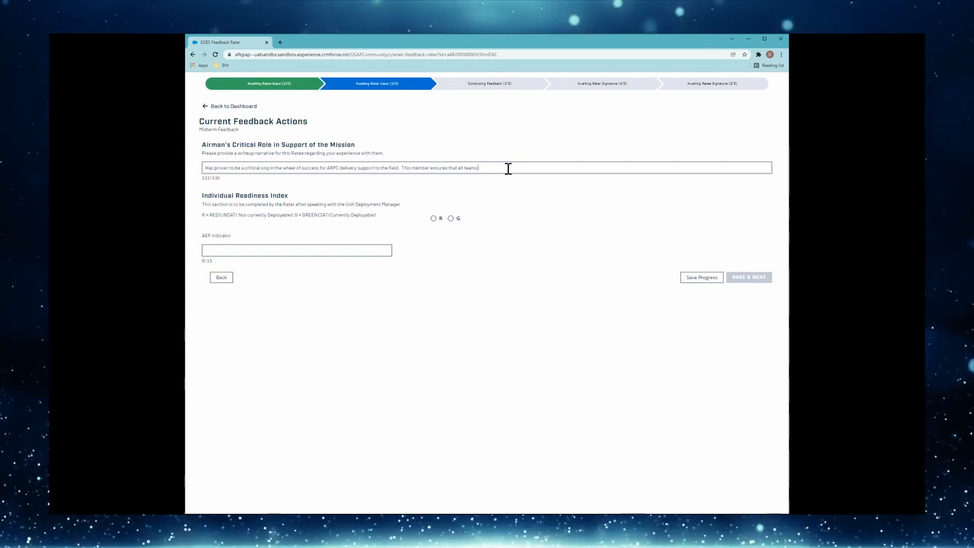
{"action": "key", "text": "BackSpace"}
{"action": "key", "text": "ctrl+shift+Left"}
{"action": "key", "text": "ctrl+shift+Left"}
{"action": "key", "text": "ctrl+shift+Left"}
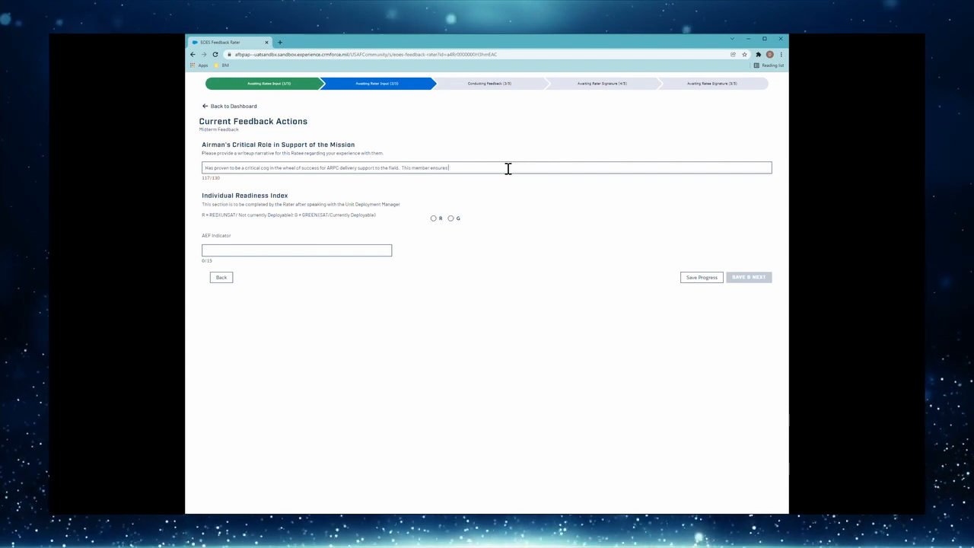
{"action": "key", "text": "BackSpace"}
{"action": "key", "text": "BackSpace"}
{"action": "key", "text": "BackSpace"}
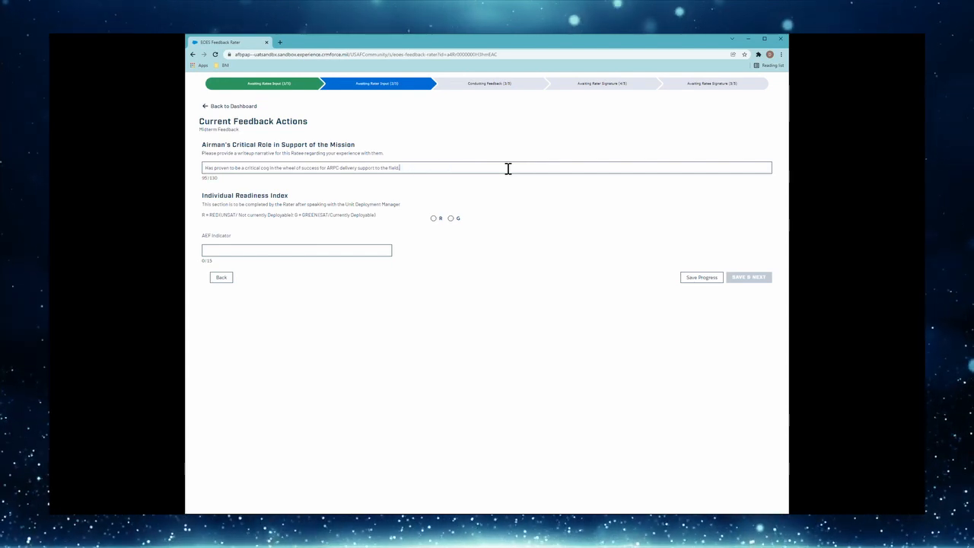
- Set the Individual Readiness Index to G and the AEF Indicator to 5, and save to continue to the performance feedback
{"action": "left_click", "coordinate": [450, 219]}
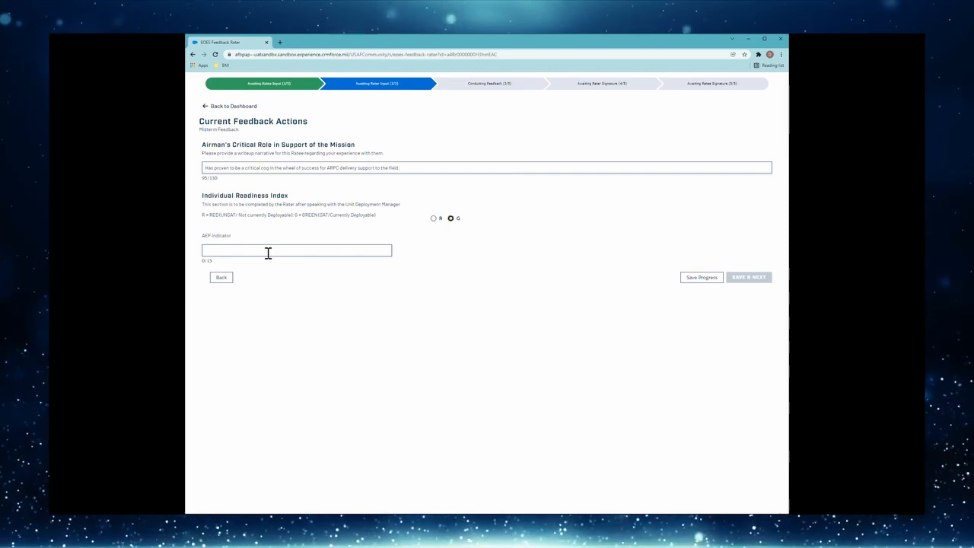
{"action": "left_click", "coordinate": [267, 252]}
{"action": "type", "text": "1"}
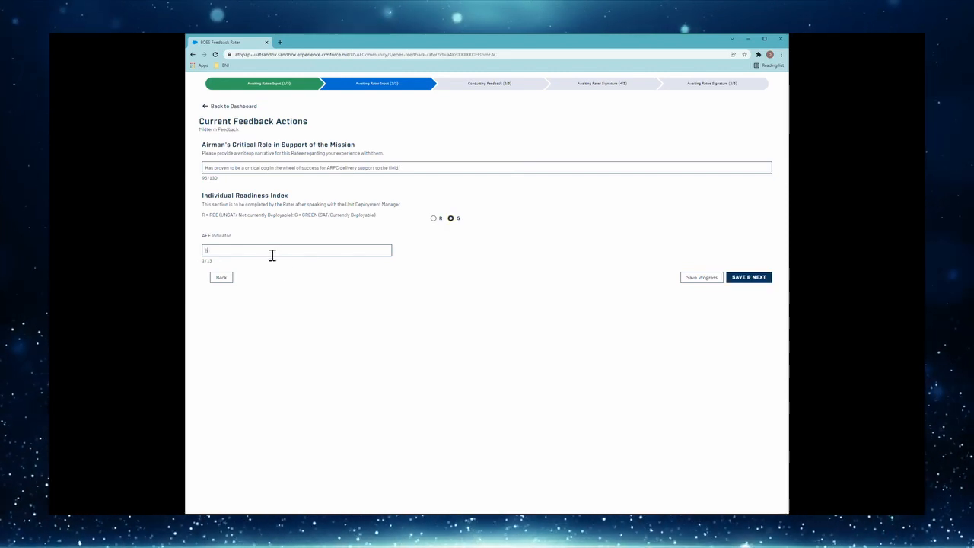
{"action": "left_click", "coordinate": [748, 278]}
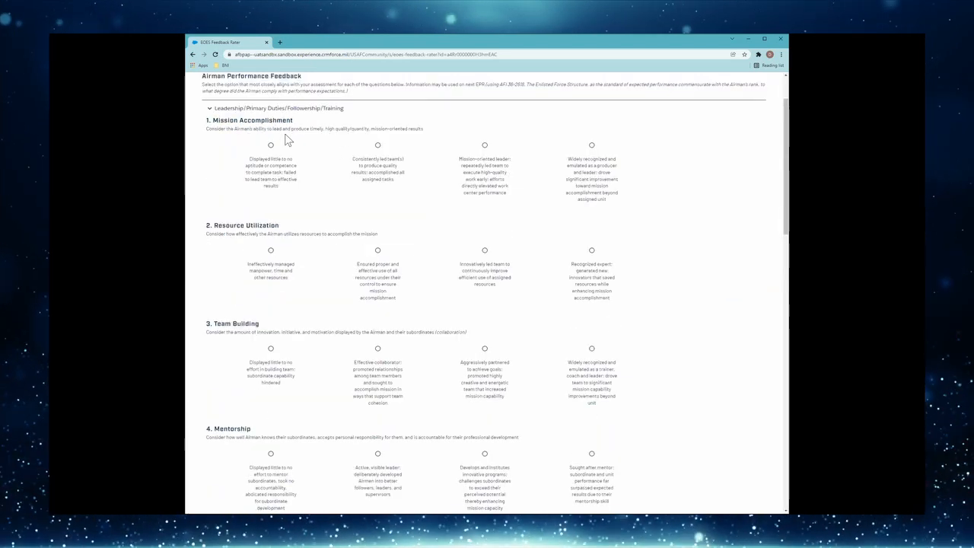
- Rate Mission Accomplishment "Consistently led team(s)", Resource Utilization "Innovatively led team" and Team Building "Displayed little to no effort"
{"action": "scroll", "coordinate": [289, 178], "scroll_direction": "up", "scroll_amount": 1}
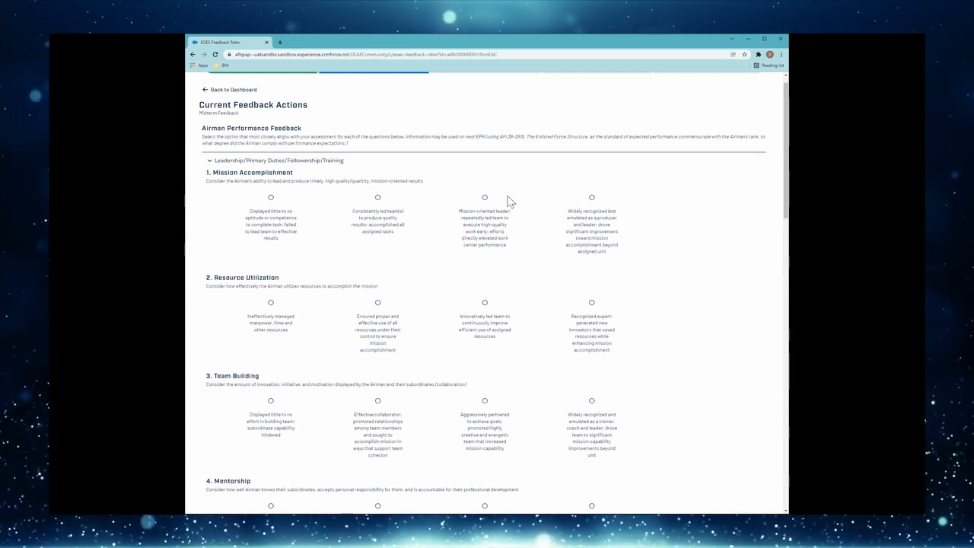
{"action": "left_click", "coordinate": [377, 198]}
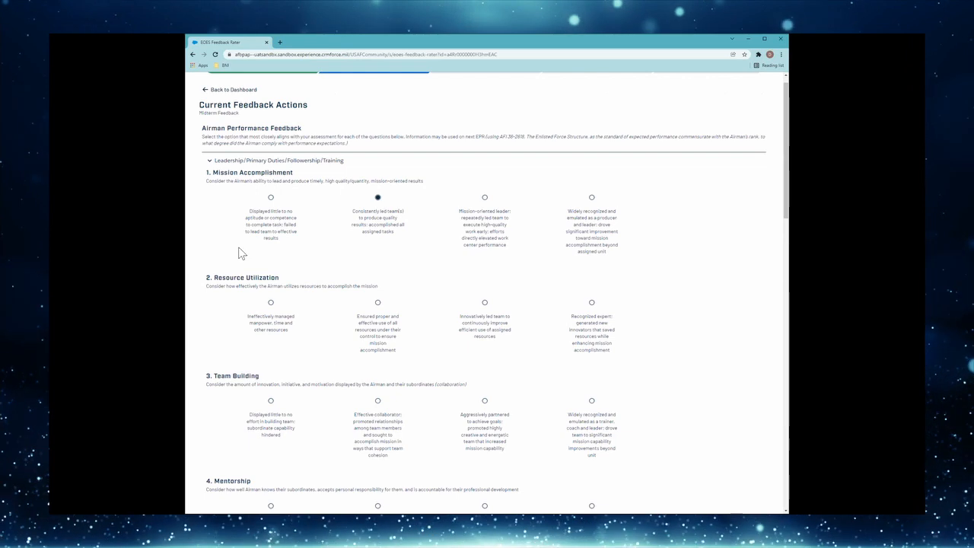
{"action": "left_click", "coordinate": [485, 303]}
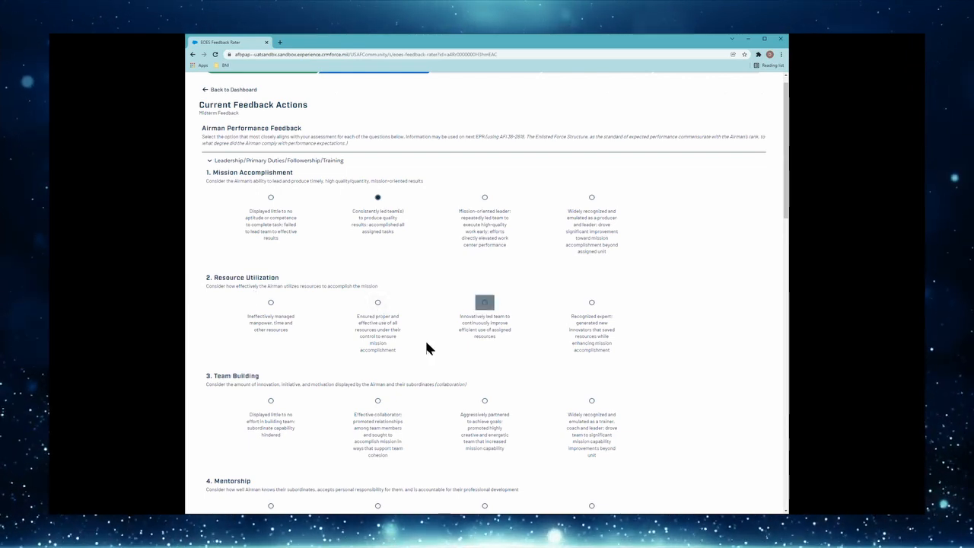
{"action": "left_click", "coordinate": [272, 401]}
- Rate Mentorship as "Active, visible leader" and Communication Skills as "Lacks ability to effectively communicate"
{"action": "scroll", "coordinate": [282, 450], "scroll_direction": "down", "scroll_amount": 3}
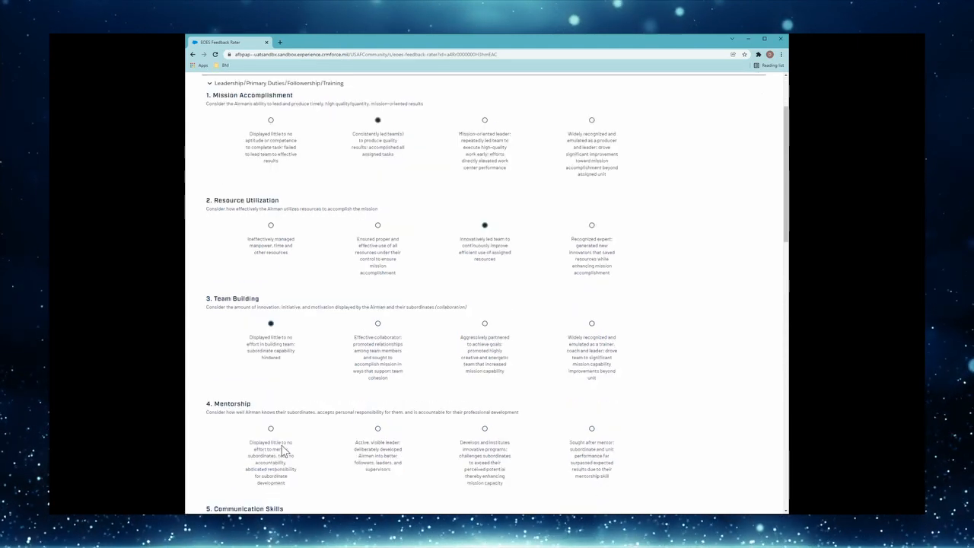
{"action": "left_click", "coordinate": [379, 342]}
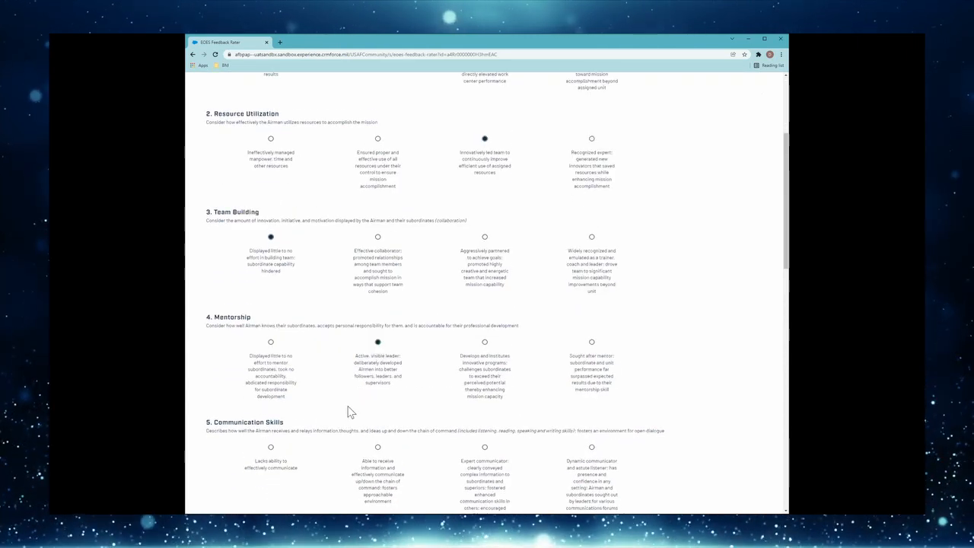
{"action": "scroll", "coordinate": [349, 407], "scroll_direction": "down", "scroll_amount": 1}
{"action": "scroll", "coordinate": [349, 411], "scroll_direction": "down", "scroll_amount": 1}
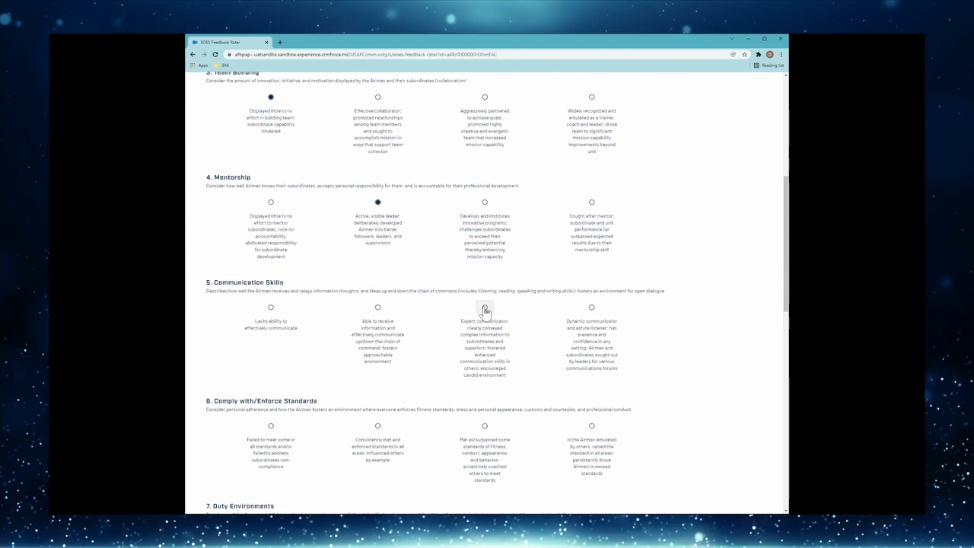
{"action": "left_click", "coordinate": [270, 307]}
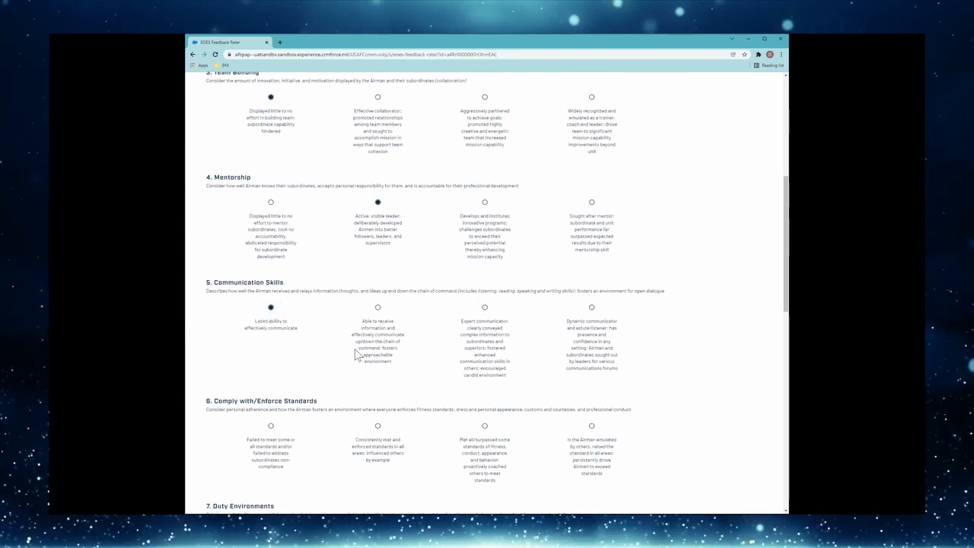
- Rate Comply with/Enforce Standards "Consistently met and enforced standards", Duty Environments "Model supervisor and leader" and Training "Sought after training leader"
{"action": "scroll", "coordinate": [352, 354], "scroll_direction": "down", "scroll_amount": 1}
{"action": "scroll", "coordinate": [352, 355], "scroll_direction": "down", "scroll_amount": 2}
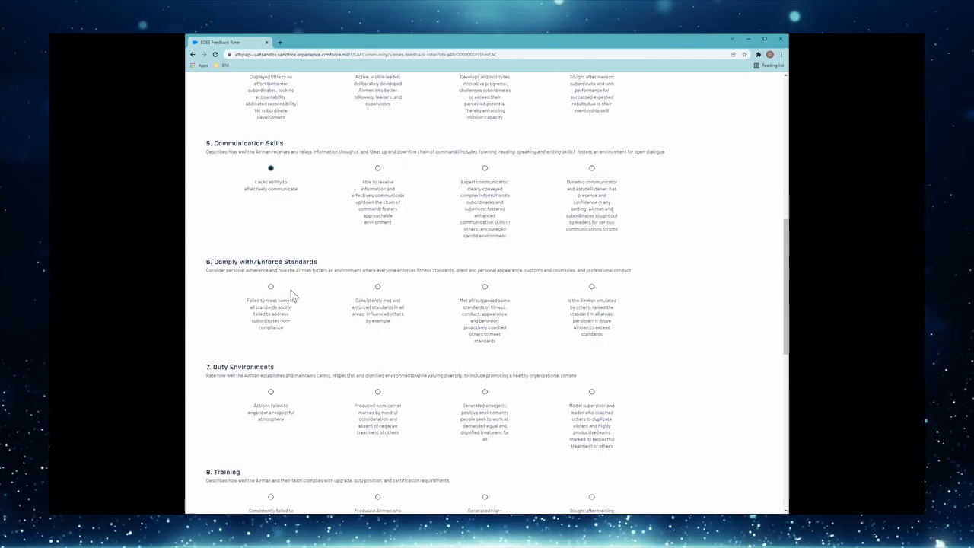
{"action": "left_click", "coordinate": [378, 288]}
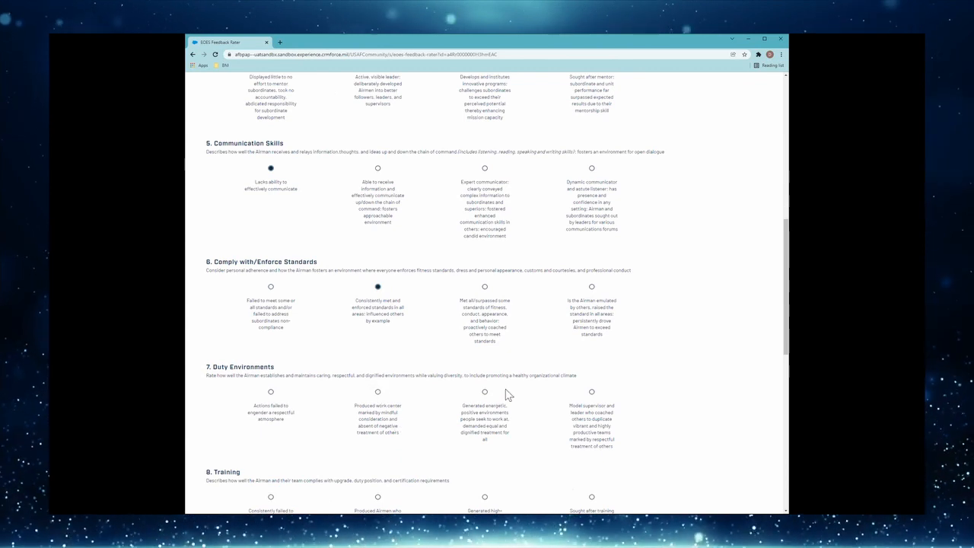
{"action": "left_click", "coordinate": [592, 392]}
{"action": "scroll", "coordinate": [447, 465], "scroll_direction": "down", "scroll_amount": 3}
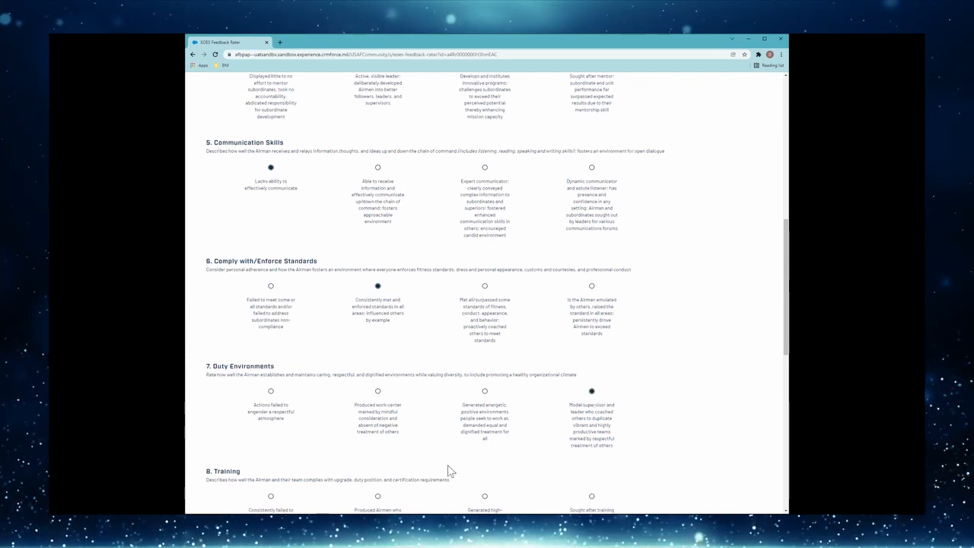
{"action": "left_click", "coordinate": [591, 388]}
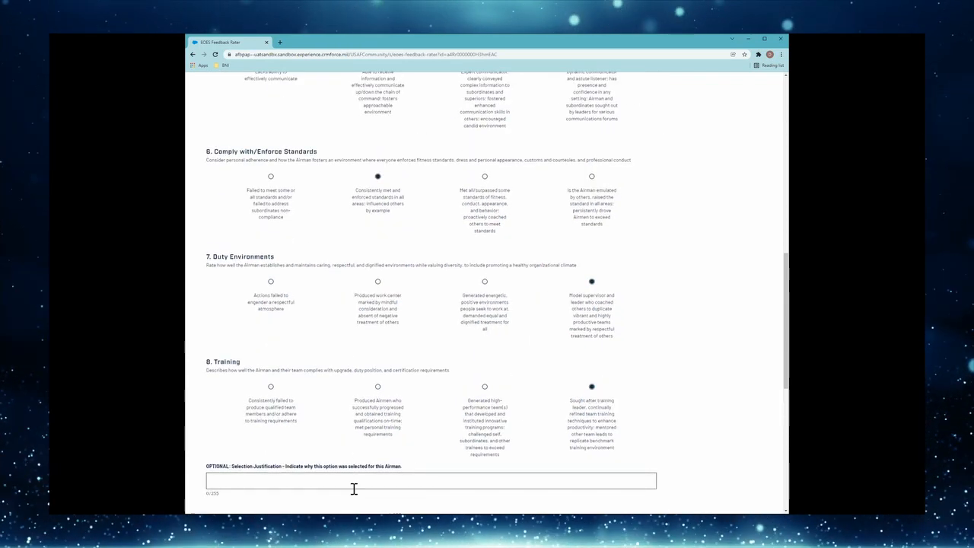
- Enter the Leadership/Primary Duties selection justification "Works well with other but tends to be a loner. In so doing deprives members of her awesomeness"
{"action": "type", "text": "Tra"}
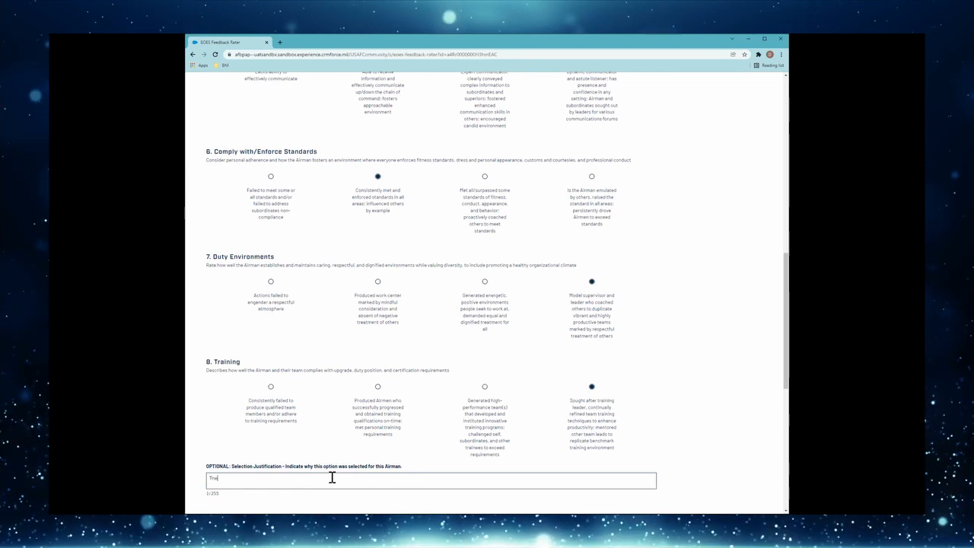
{"action": "type", "text": "orks wow"}
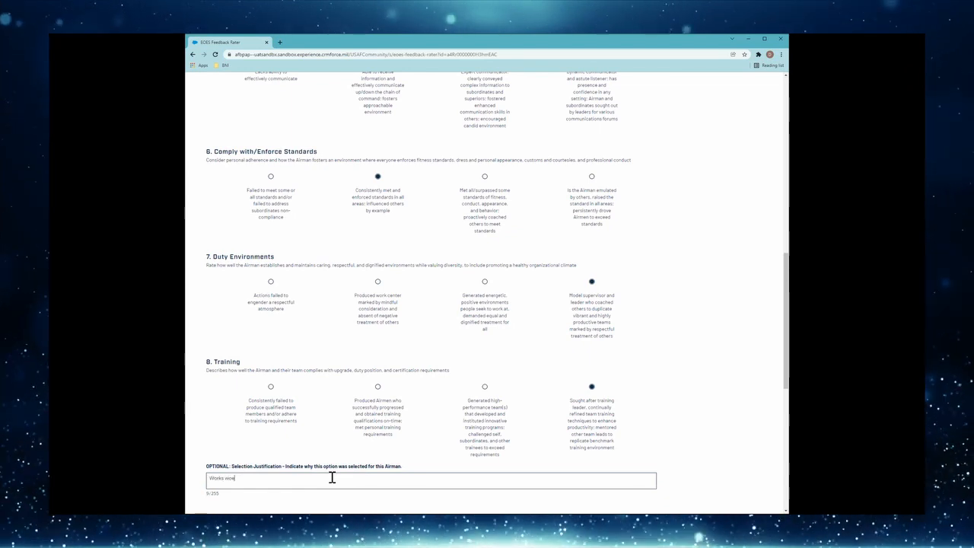
{"action": "key", "text": "BackSpace"}
{"action": "key", "text": "BackSpace"}
{"action": "type", "text": "ell with other bu"}
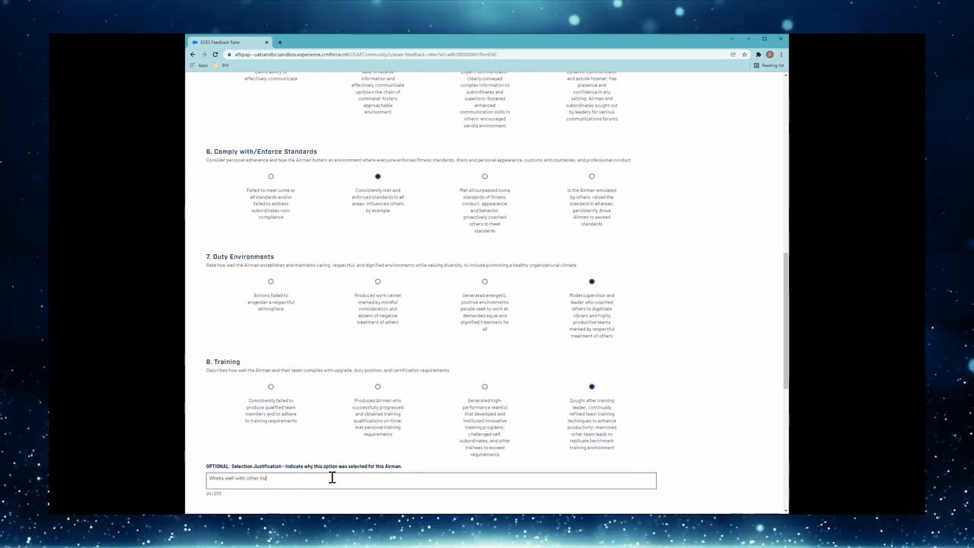
{"action": "type", "text": "t tends to be a l"}
{"action": "type", "text": ".  In so doing deli"}
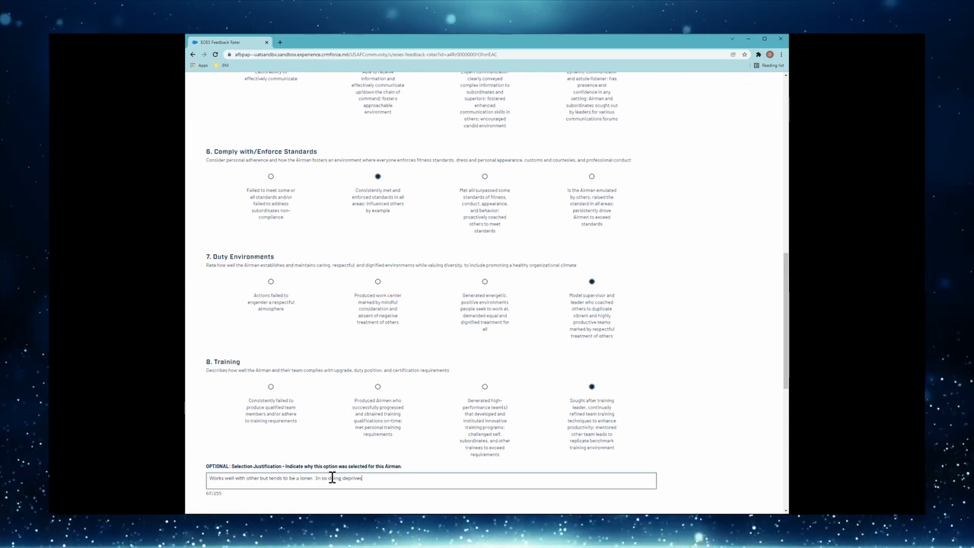
{"action": "type", "text": "s members of her"}
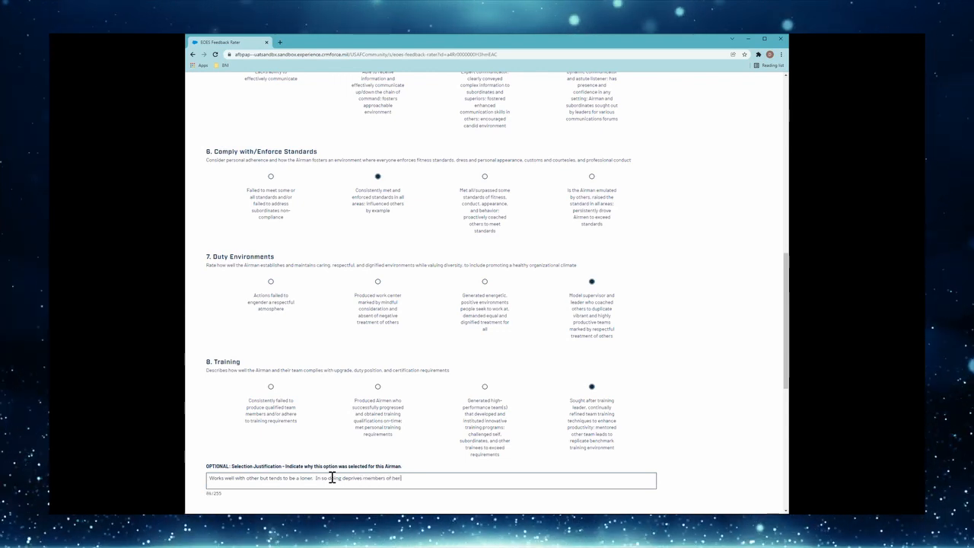
{"action": "type", "text": " awesomeness"}
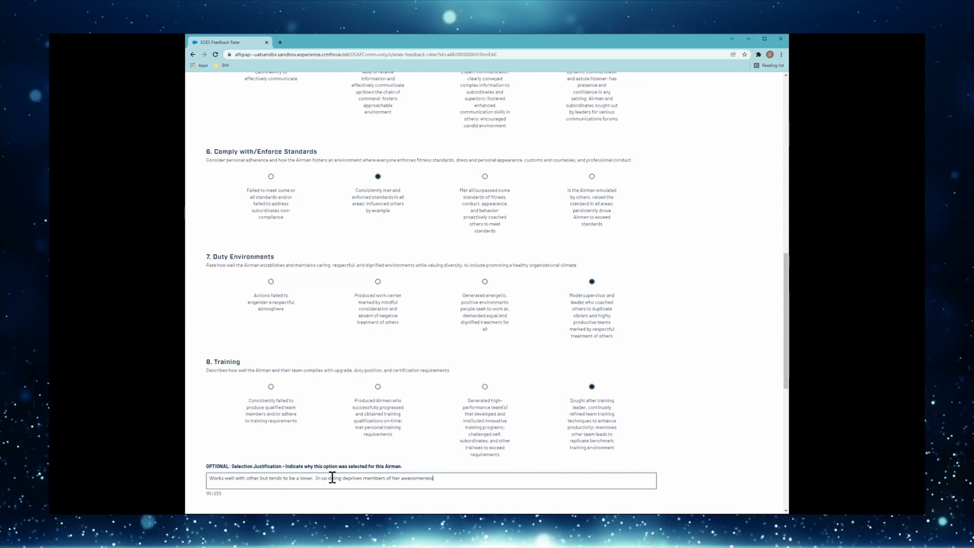
- Rate Air Force Core Values "Airman for others to emulate", Personal Development "Established attainable development goals" and Esprit de corps "Organized and led team building"
{"action": "scroll", "coordinate": [670, 419], "scroll_direction": "down", "scroll_amount": 3}
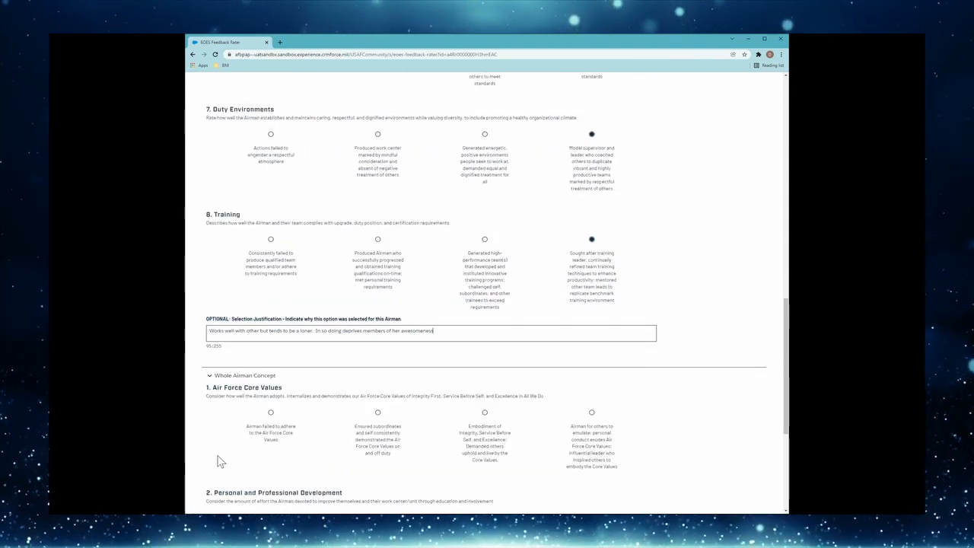
{"action": "scroll", "coordinate": [219, 460], "scroll_direction": "down", "scroll_amount": 4}
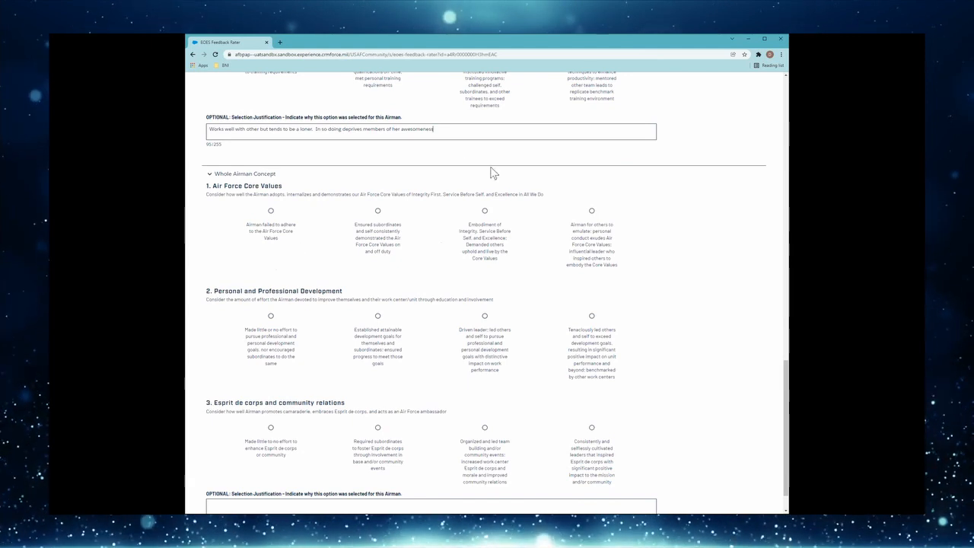
{"action": "left_click", "coordinate": [591, 211]}
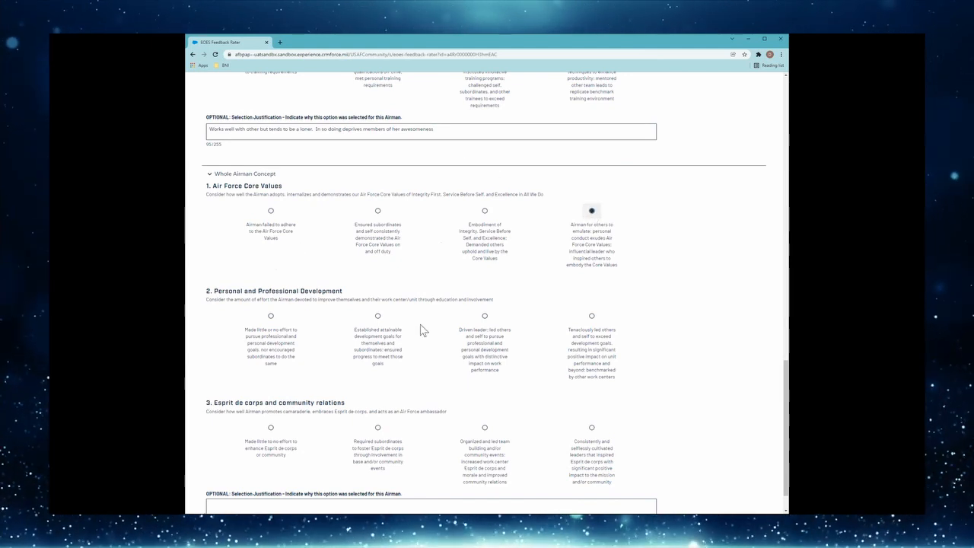
{"action": "left_click", "coordinate": [377, 316]}
{"action": "scroll", "coordinate": [426, 386], "scroll_direction": "down", "scroll_amount": 1}
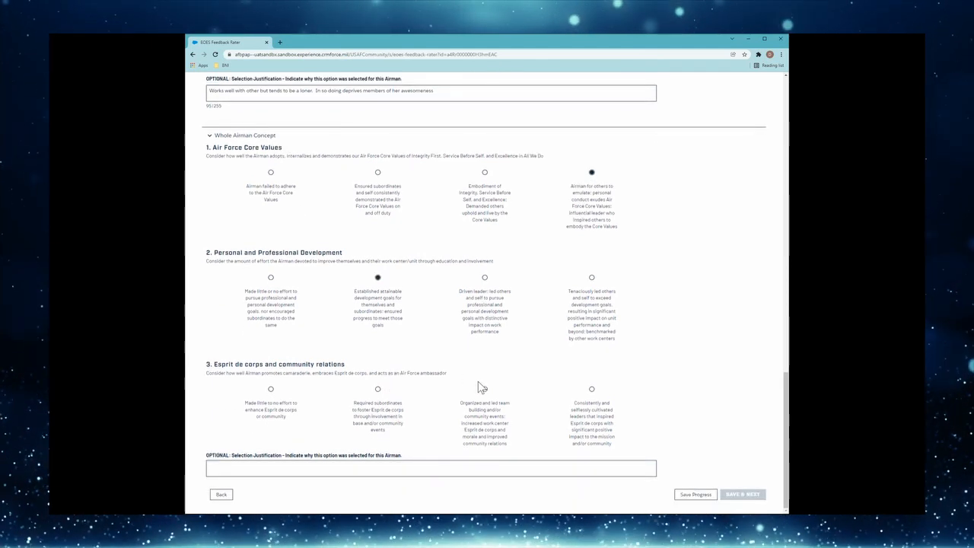
{"action": "left_click", "coordinate": [485, 390]}
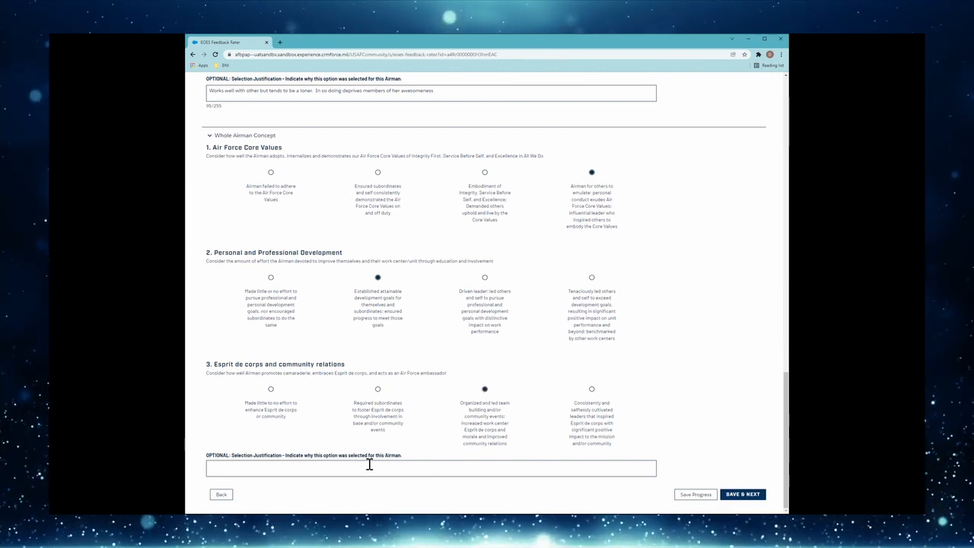
- Enter the Whole Airman Concept selection justification "Continue to mentor others. Expand your mentoring actions to include coaching and sponsoring your members."
{"action": "left_click", "coordinate": [356, 468]}
{"action": "type", "text": "Contniu"}
{"action": "key", "text": "BackSpace"}
{"action": "key", "text": "BackSpace"}
{"action": "key", "text": "BackSpace"}
{"action": "type", "text": "in"}
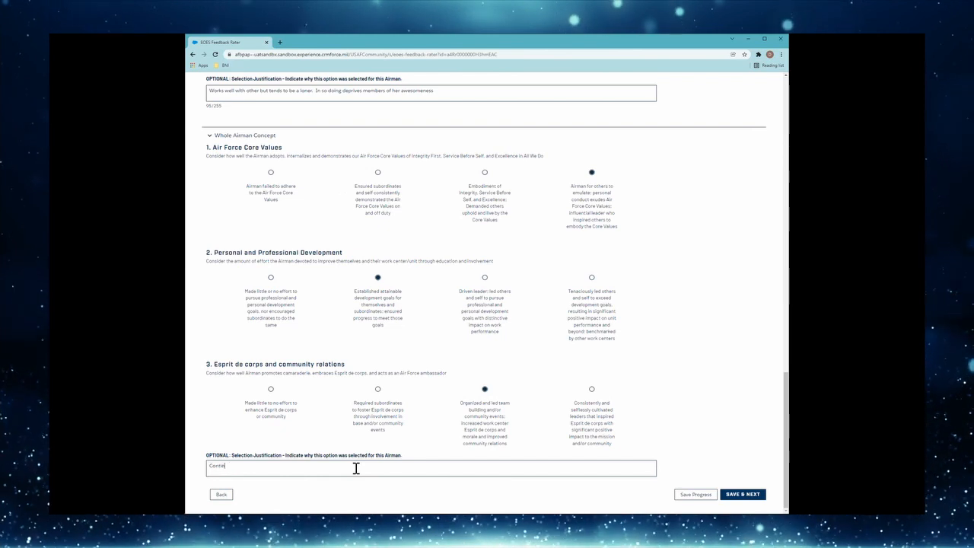
{"action": "type", "text": "eue"}
{"action": "key", "text": "BackSpace"}
{"action": "key", "text": "BackSpace"}
{"action": "key", "text": "BackSpace"}
{"action": "type", "text": "ue "}
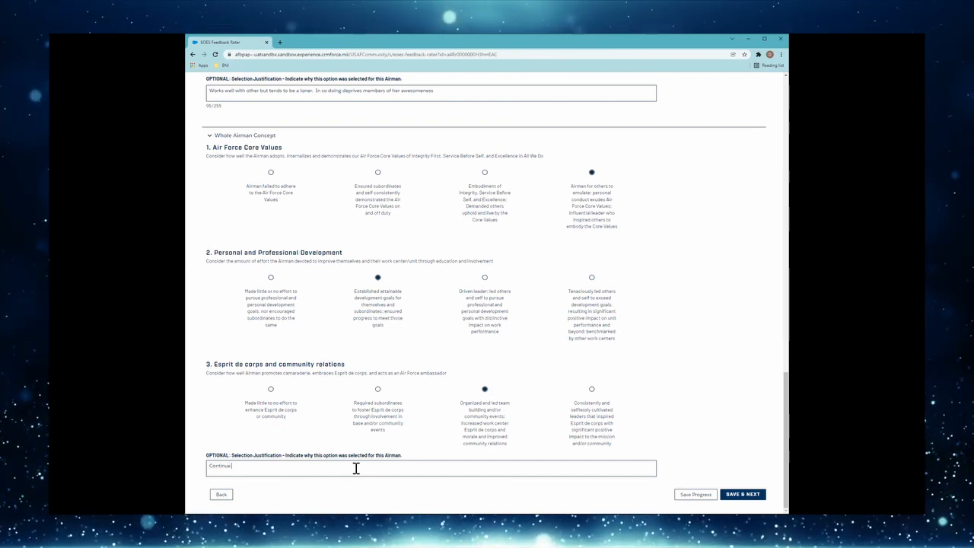
{"action": "type", "text": "to mentor others.  "}
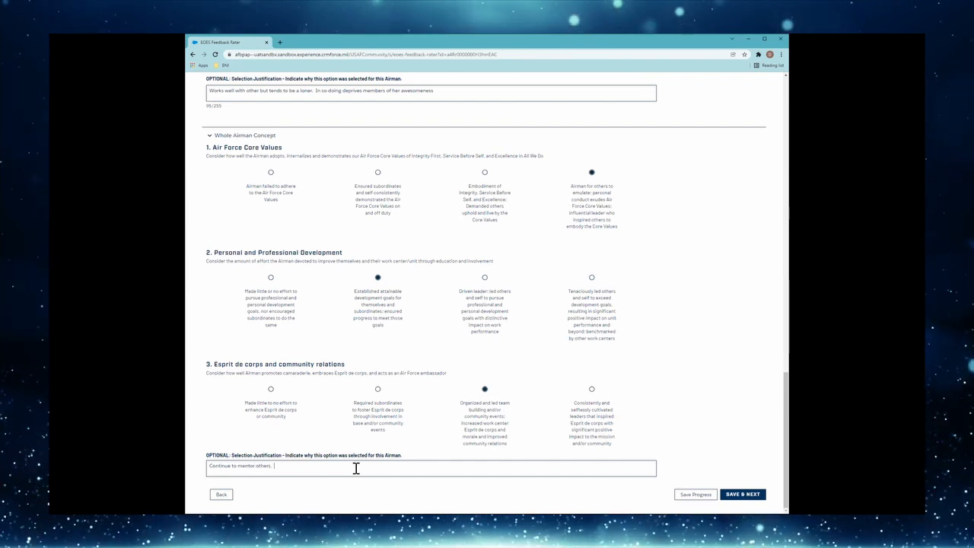
{"action": "type", "text": "Expand your mento"}
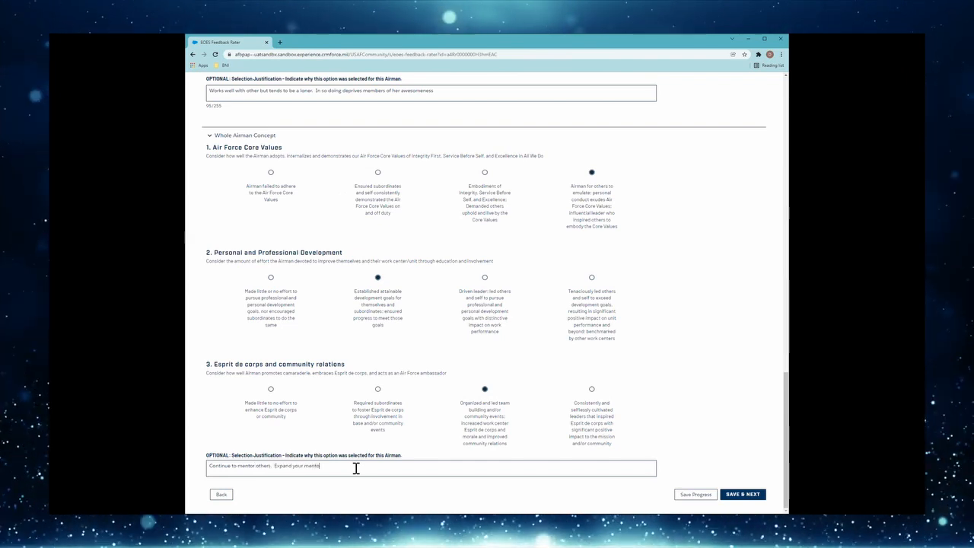
{"action": "type", "text": "ring actions to"}
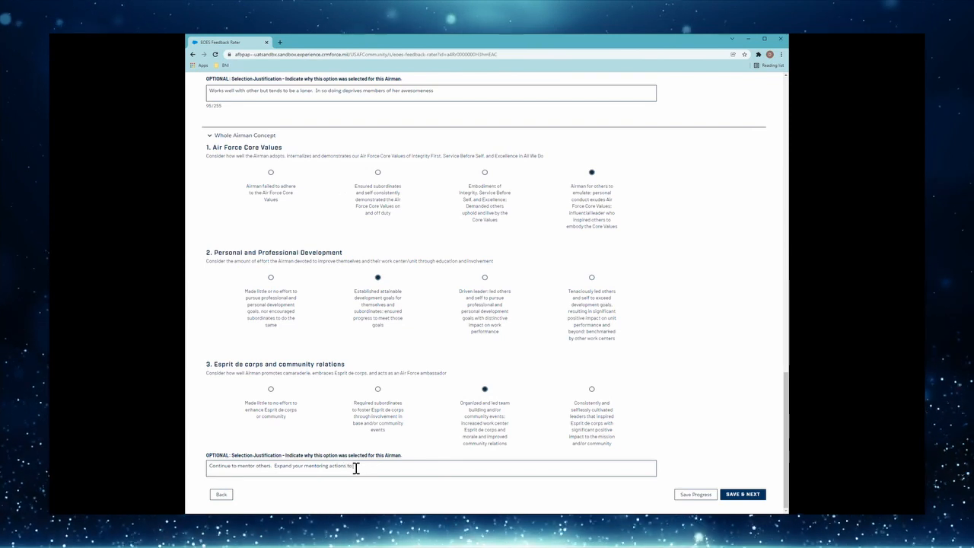
{"action": "type", "text": " include co"}
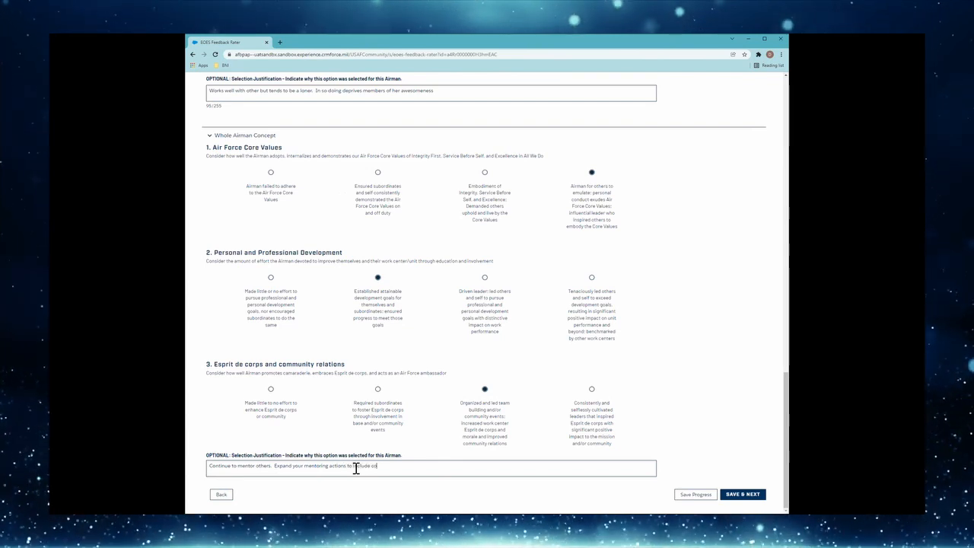
{"action": "type", "text": "aching and sponsoring your members."}
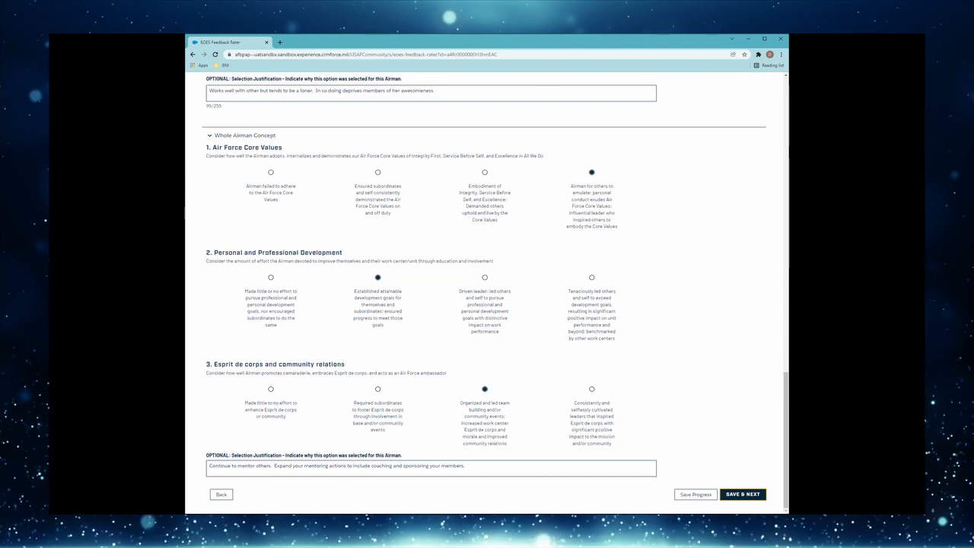
- Save the performance ratings, then review the Feedback Form AF 932 submission summary and submit it to the ratee
{"action": "left_click", "coordinate": [743, 493]}
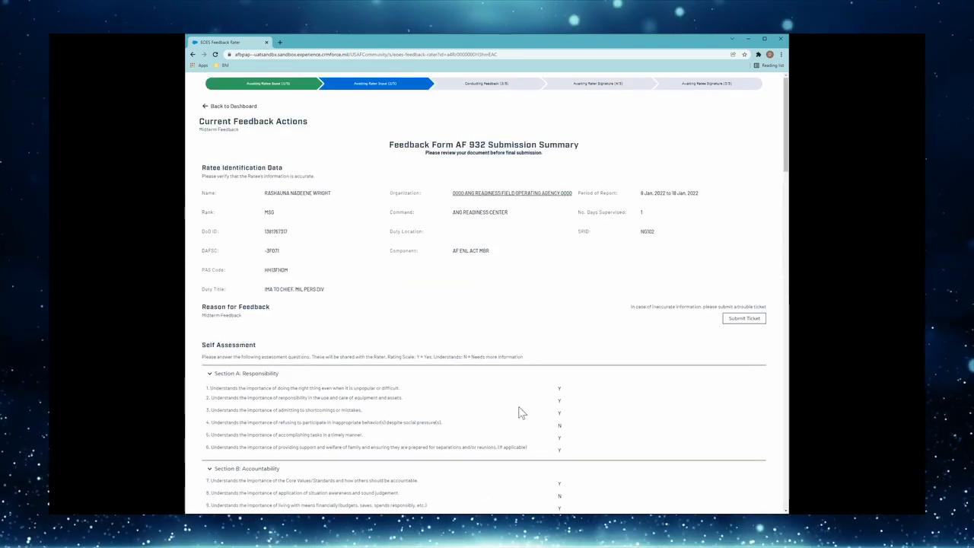
{"action": "scroll", "coordinate": [519, 411], "scroll_direction": "down", "scroll_amount": 1}
{"action": "scroll", "coordinate": [520, 411], "scroll_direction": "down", "scroll_amount": 3}
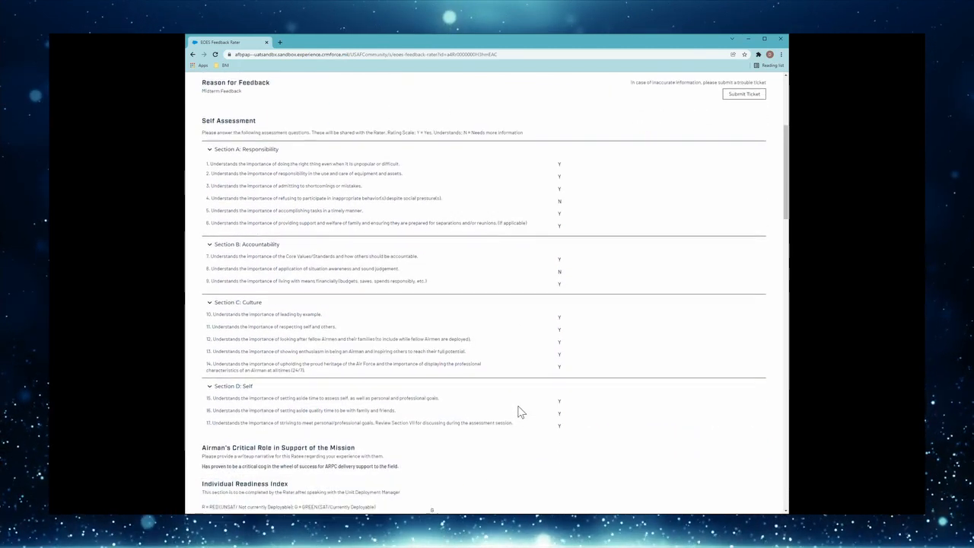
{"action": "scroll", "coordinate": [519, 411], "scroll_direction": "down", "scroll_amount": 4}
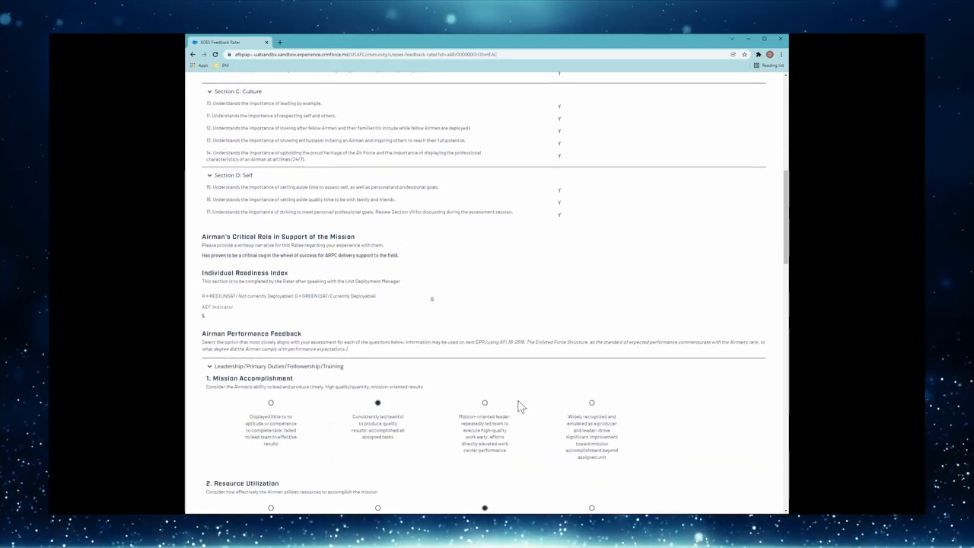
{"action": "scroll", "coordinate": [520, 404], "scroll_direction": "down", "scroll_amount": 6}
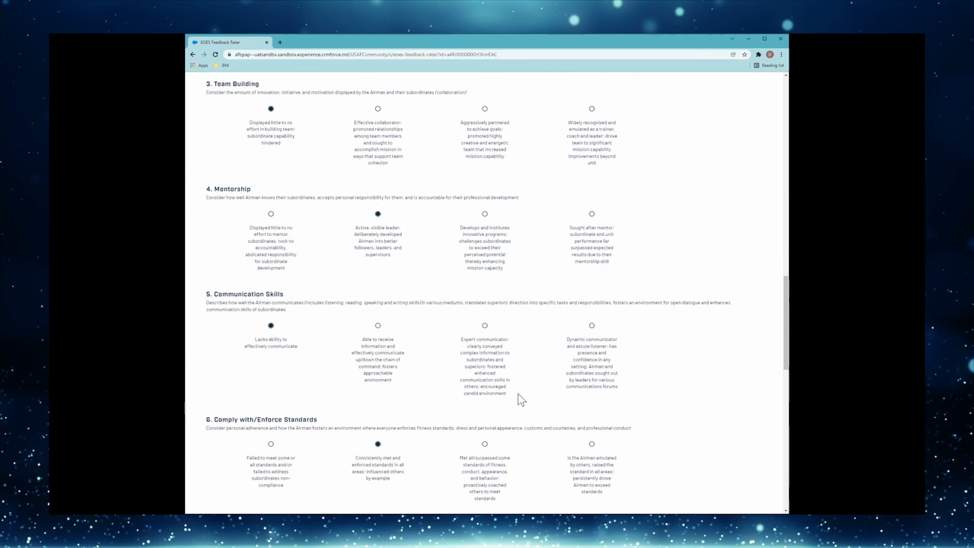
{"action": "scroll", "coordinate": [519, 395], "scroll_direction": "down", "scroll_amount": 6}
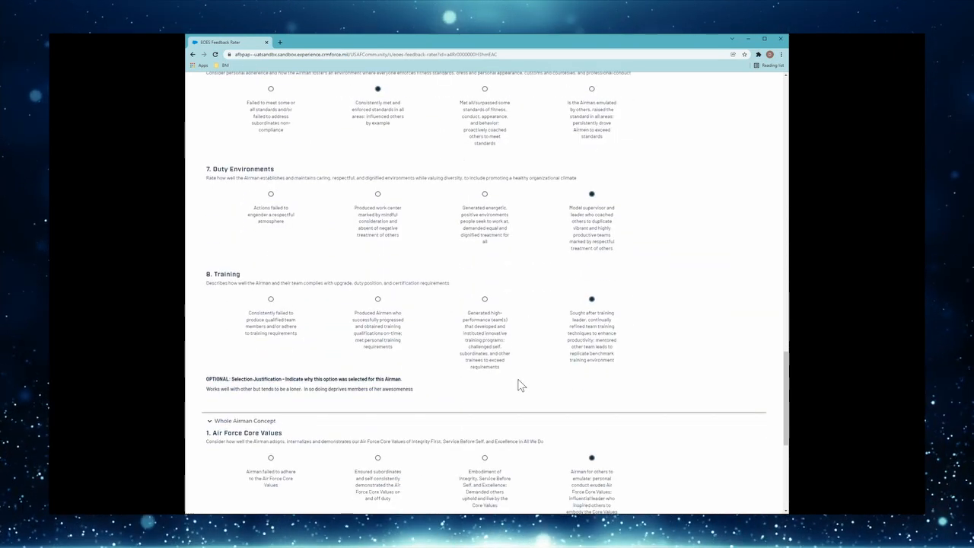
{"action": "scroll", "coordinate": [520, 384], "scroll_direction": "down", "scroll_amount": 3}
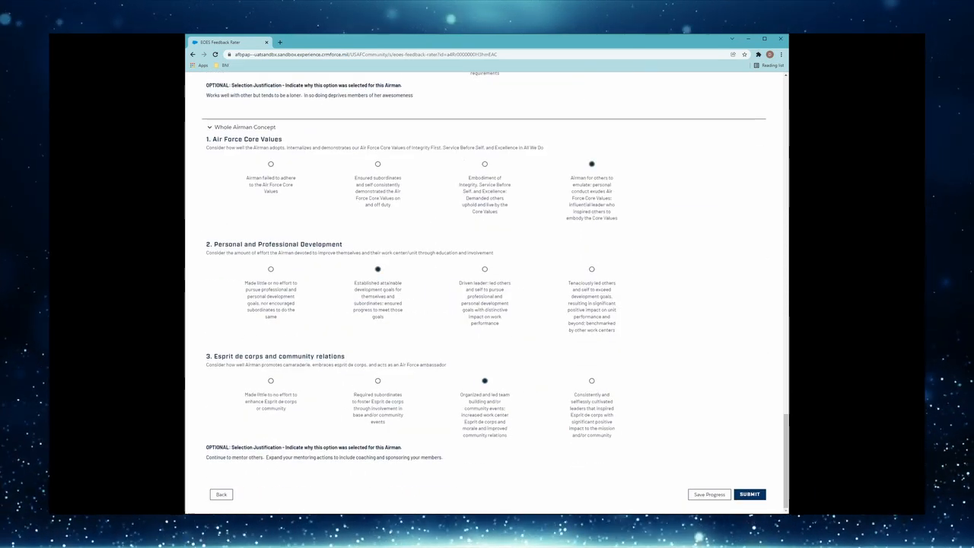
{"action": "left_click", "coordinate": [750, 494]}
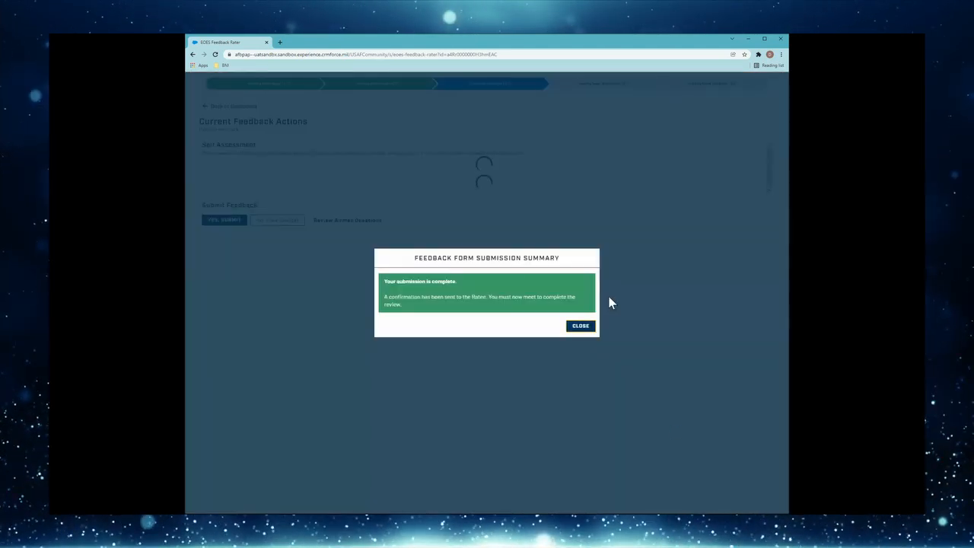
{"action": "left_click", "coordinate": [581, 326]}
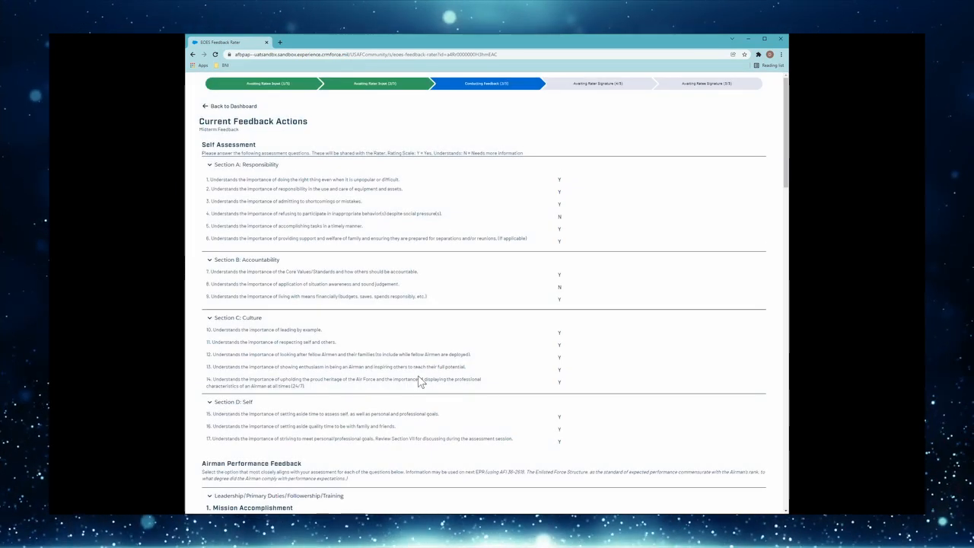
- Open the Knowing your Airman questions from the end of the feedback form and submit them with every answer left blank
{"action": "scroll", "coordinate": [418, 375], "scroll_direction": "down", "scroll_amount": 5}
{"action": "scroll", "coordinate": [418, 373], "scroll_direction": "down", "scroll_amount": 5}
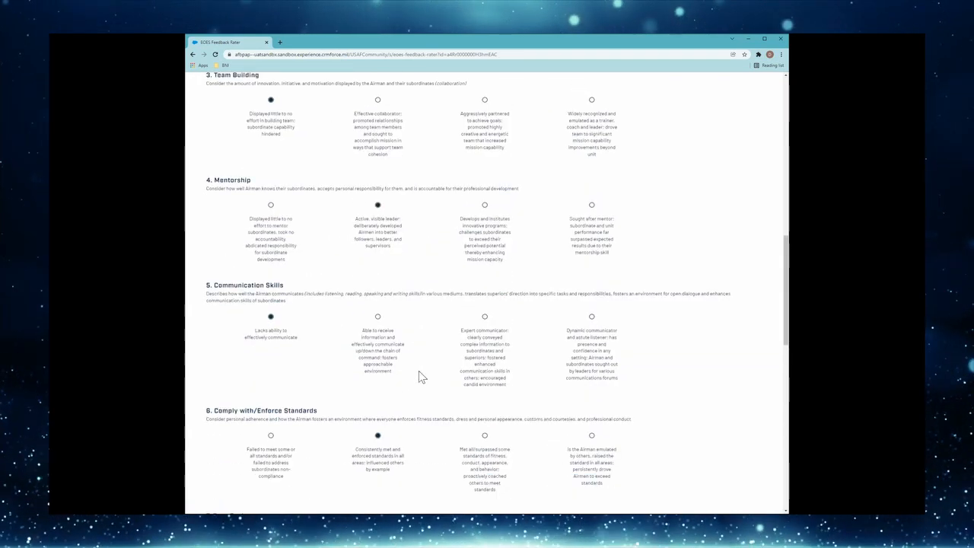
{"action": "scroll", "coordinate": [418, 376], "scroll_direction": "down", "scroll_amount": 1}
{"action": "scroll", "coordinate": [418, 371], "scroll_direction": "down", "scroll_amount": 5}
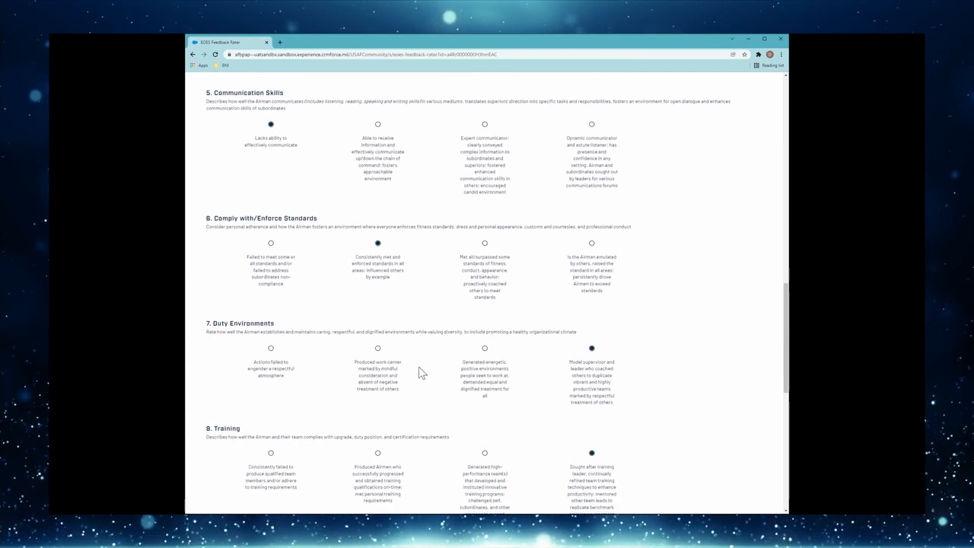
{"action": "scroll", "coordinate": [402, 372], "scroll_direction": "down", "scroll_amount": 2}
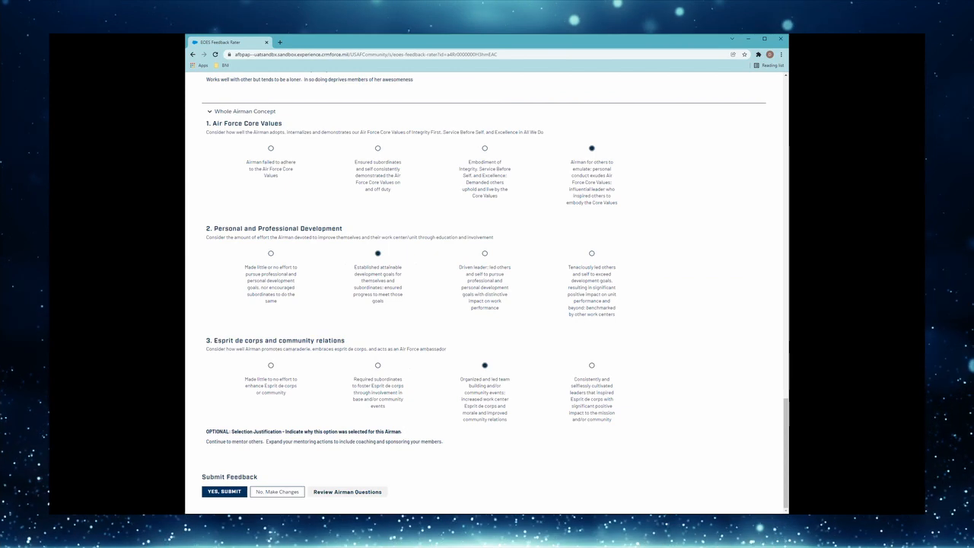
{"action": "left_click", "coordinate": [344, 492]}
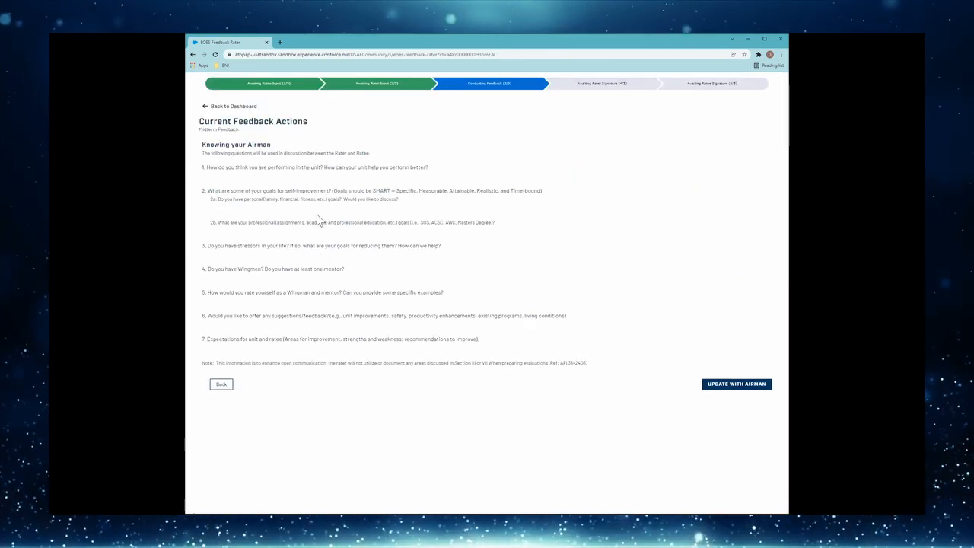
{"action": "left_click", "coordinate": [750, 386]}
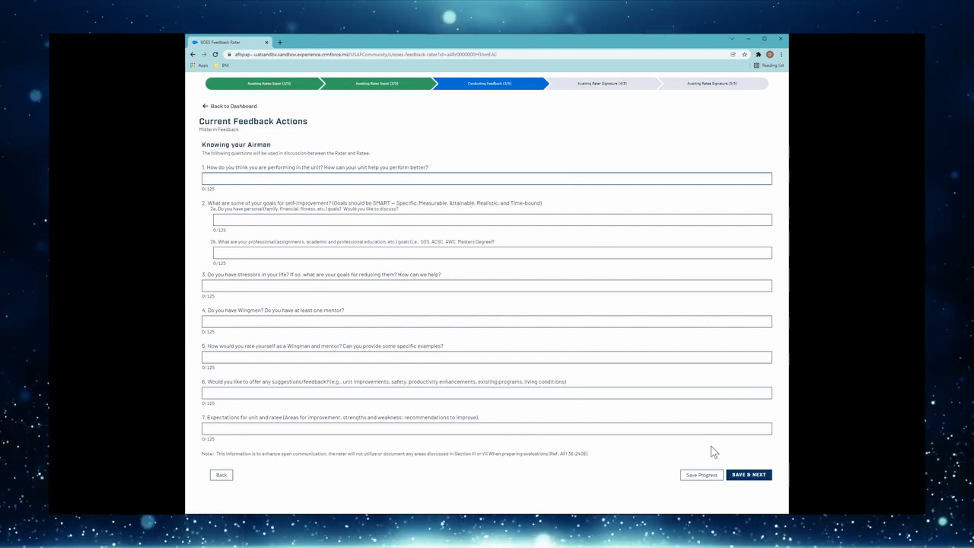
{"action": "left_click", "coordinate": [760, 478]}
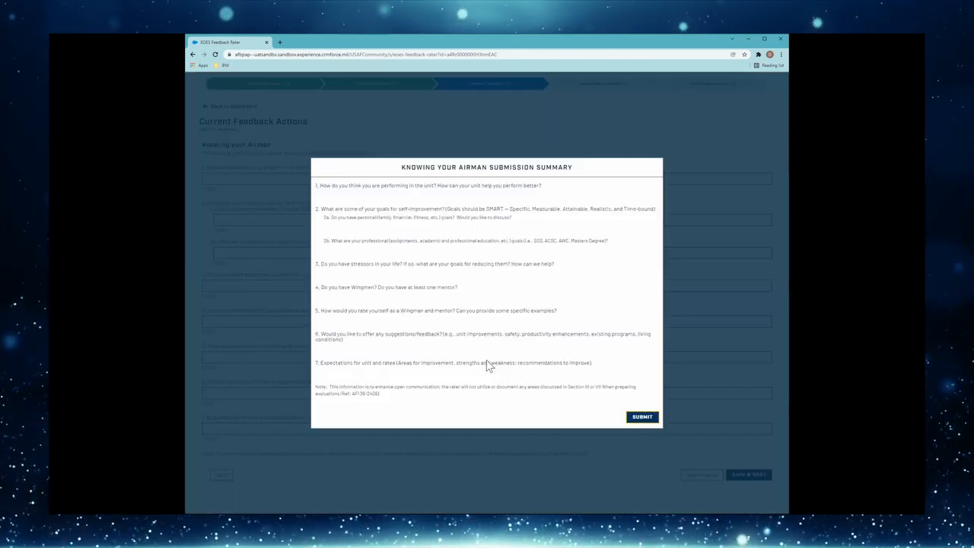
{"action": "left_click", "coordinate": [633, 420]}
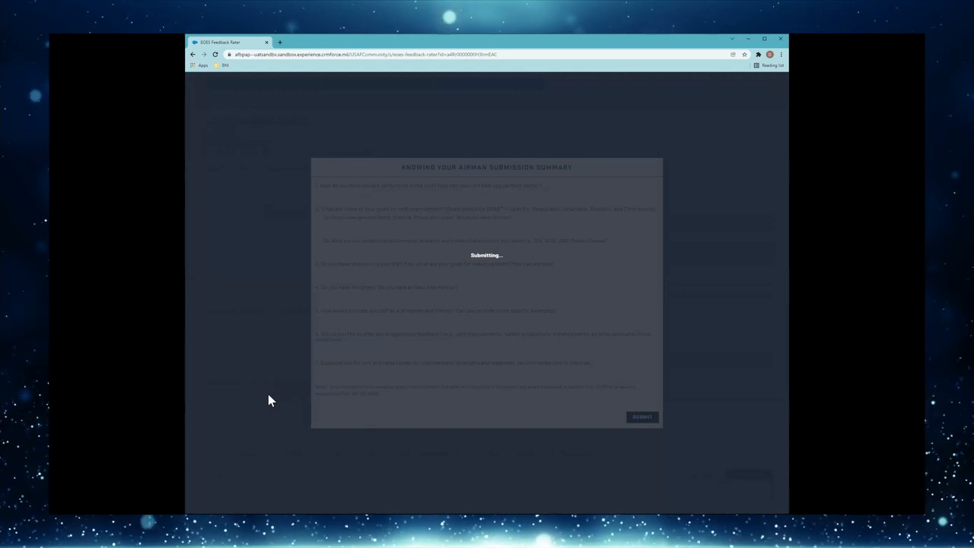
- Submit the conducted feedback and certify as rater that contact was made with the ratee virtually or in person
{"action": "scroll", "coordinate": [376, 459], "scroll_direction": "down", "scroll_amount": 1}
{"action": "scroll", "coordinate": [378, 455], "scroll_direction": "down", "scroll_amount": 15}
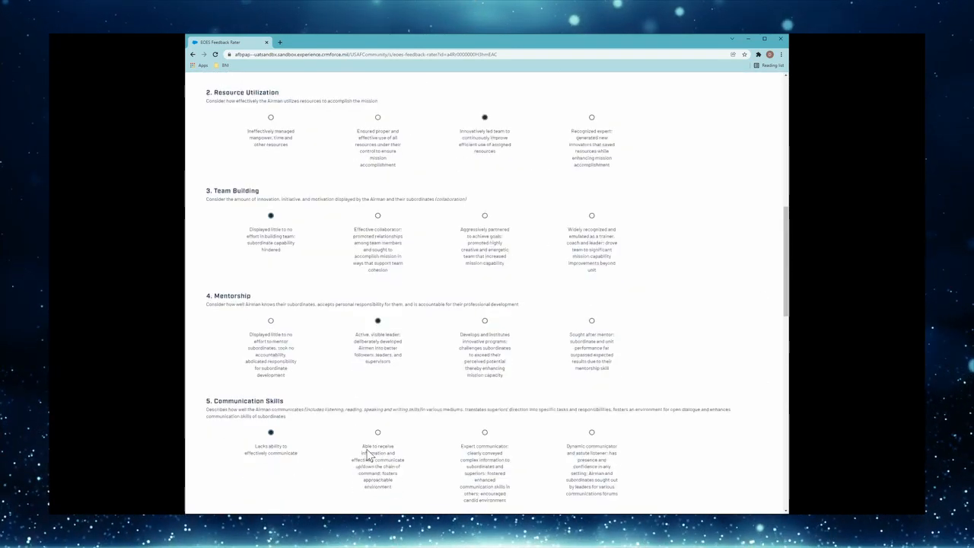
{"action": "scroll", "coordinate": [368, 453], "scroll_direction": "down", "scroll_amount": 1}
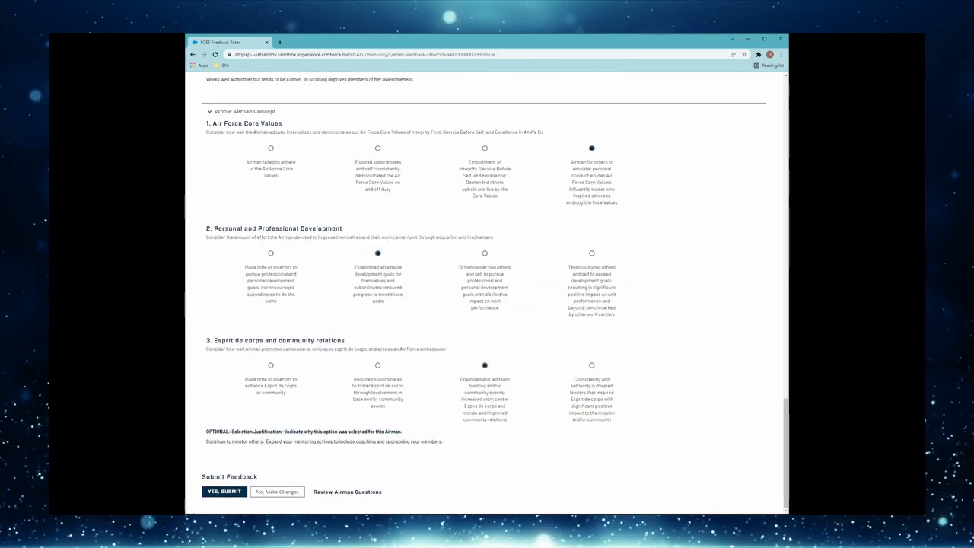
{"action": "left_click", "coordinate": [224, 491]}
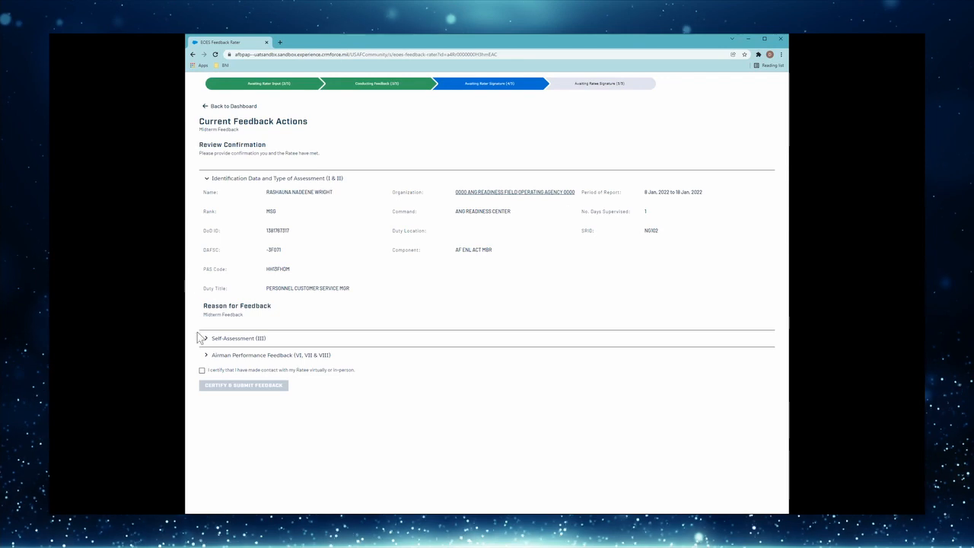
{"action": "left_click", "coordinate": [201, 370]}
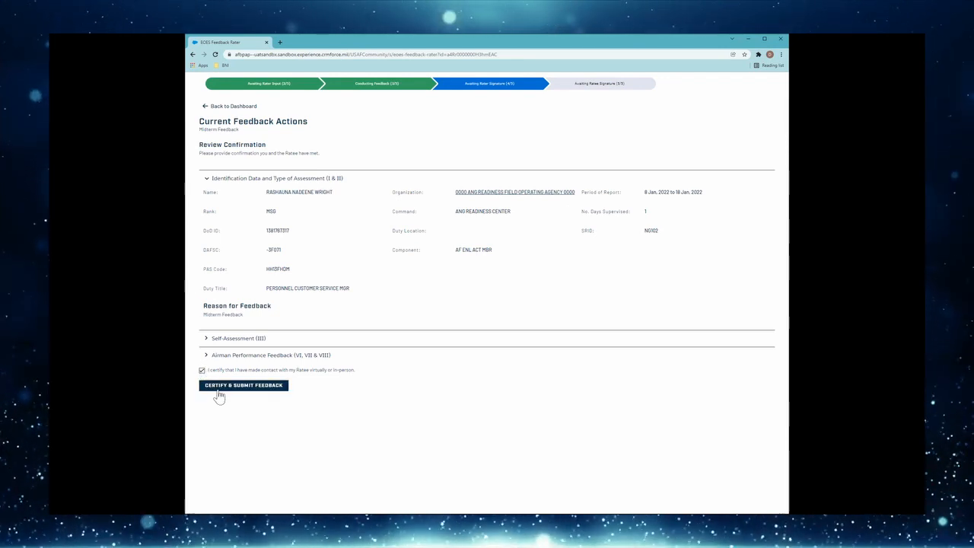
{"action": "left_click", "coordinate": [223, 388]}
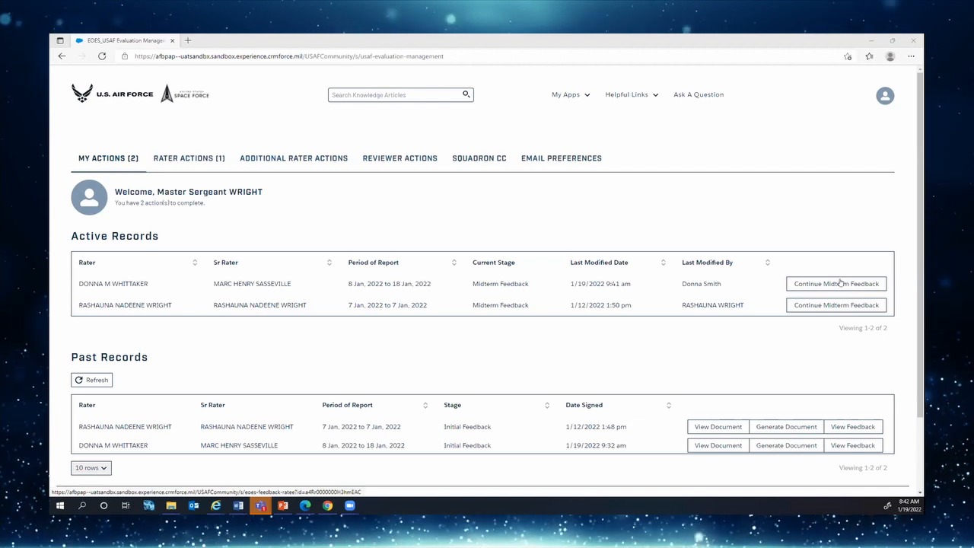
- Continue the ratee's midterm feedback for 8 Jan to 18 Jan 2022 and review its Self-Assessment and Airman Performance Feedback sections
{"action": "left_click", "coordinate": [840, 283]}
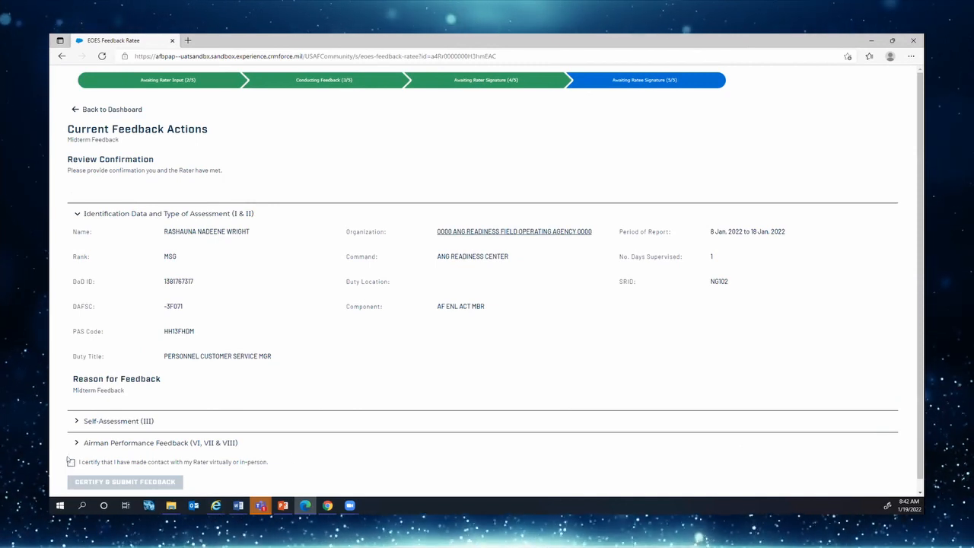
{"action": "left_click", "coordinate": [122, 423]}
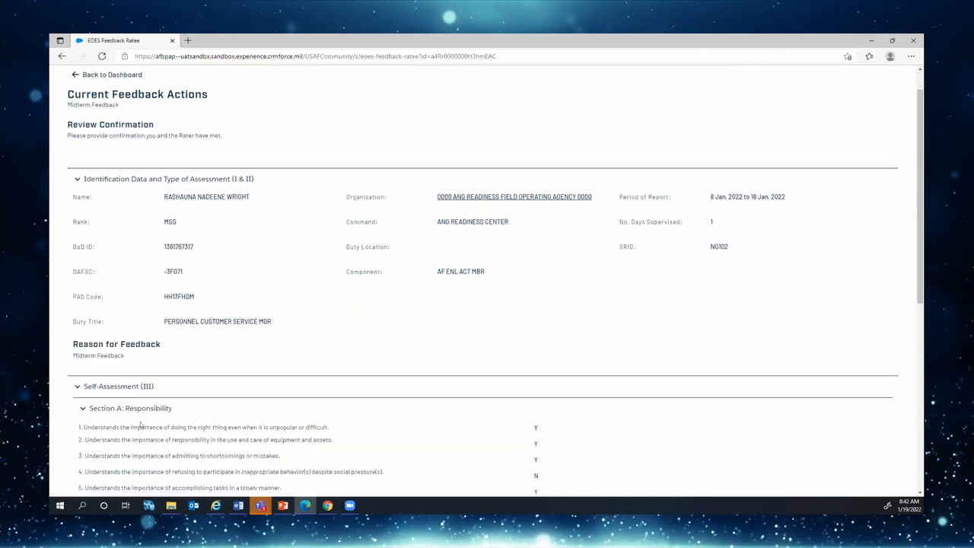
{"action": "scroll", "coordinate": [129, 429], "scroll_direction": "down", "scroll_amount": 5}
{"action": "left_click", "coordinate": [76, 432]}
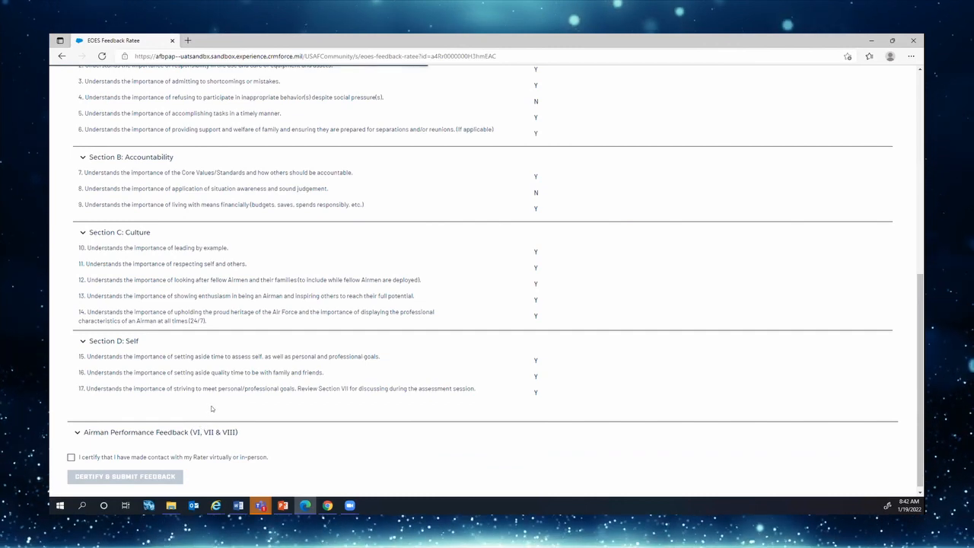
{"action": "scroll", "coordinate": [220, 388], "scroll_direction": "down", "scroll_amount": 12}
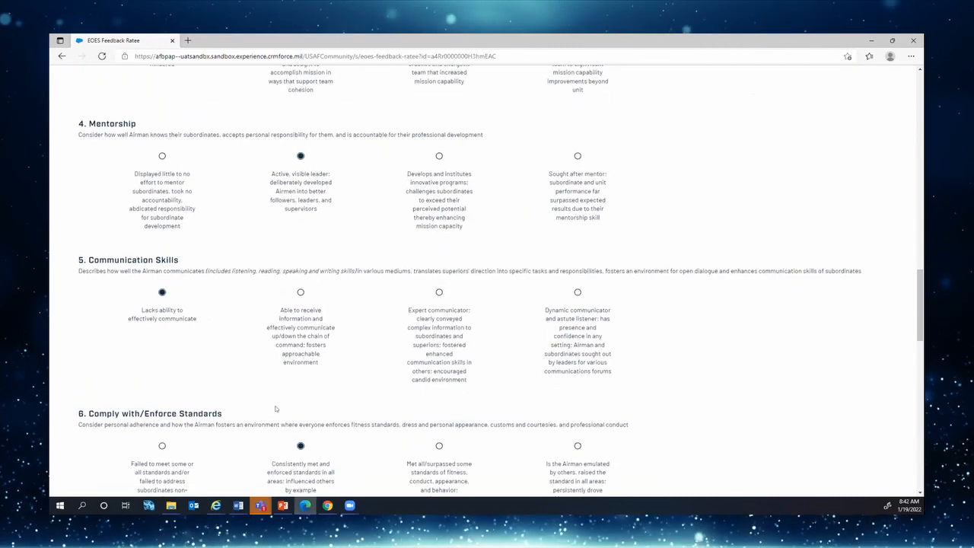
{"action": "scroll", "coordinate": [351, 412], "scroll_direction": "down", "scroll_amount": 10}
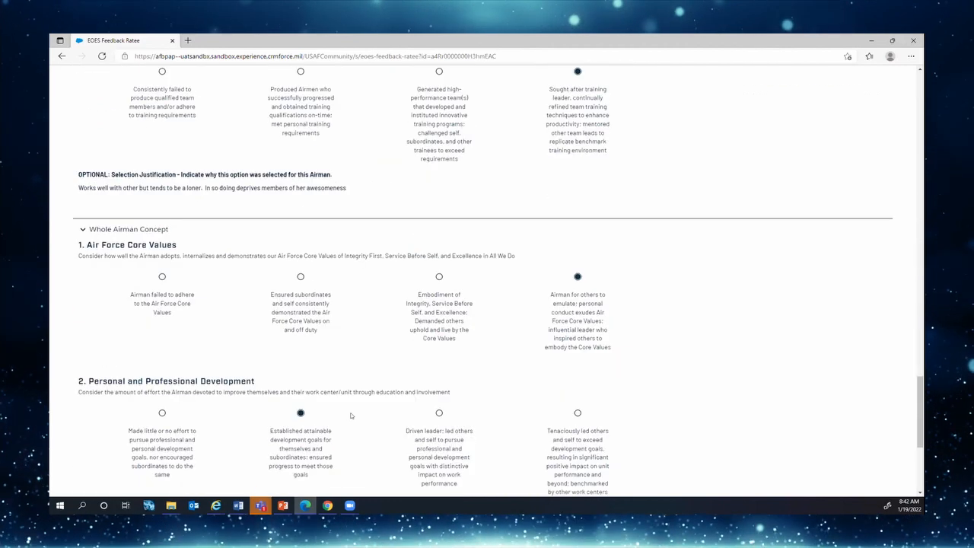
{"action": "scroll", "coordinate": [351, 415], "scroll_direction": "down", "scroll_amount": 4}
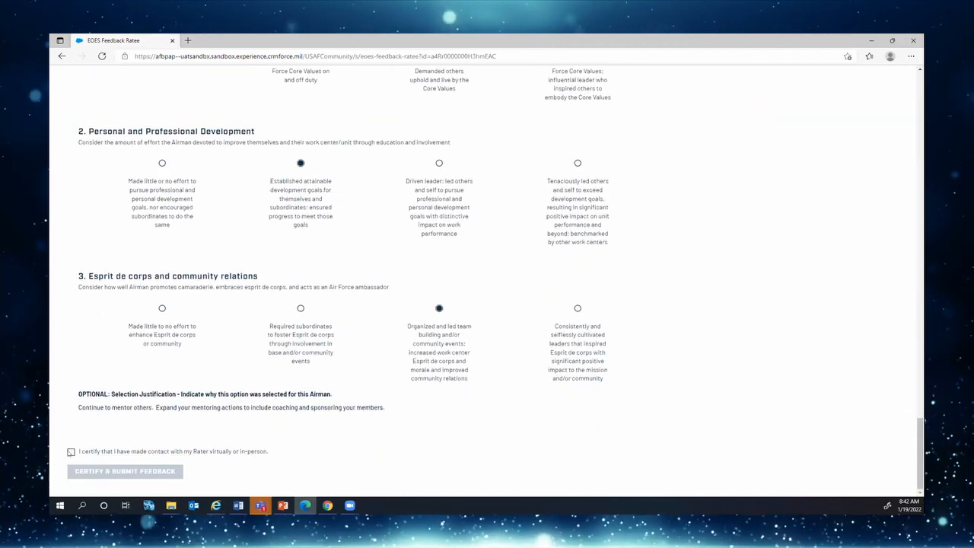
- Certify as ratee that contact was made with the rater, submit the midterm feedback and return to the dashboard
{"action": "left_click", "coordinate": [92, 452]}
{"action": "left_click", "coordinate": [110, 471]}
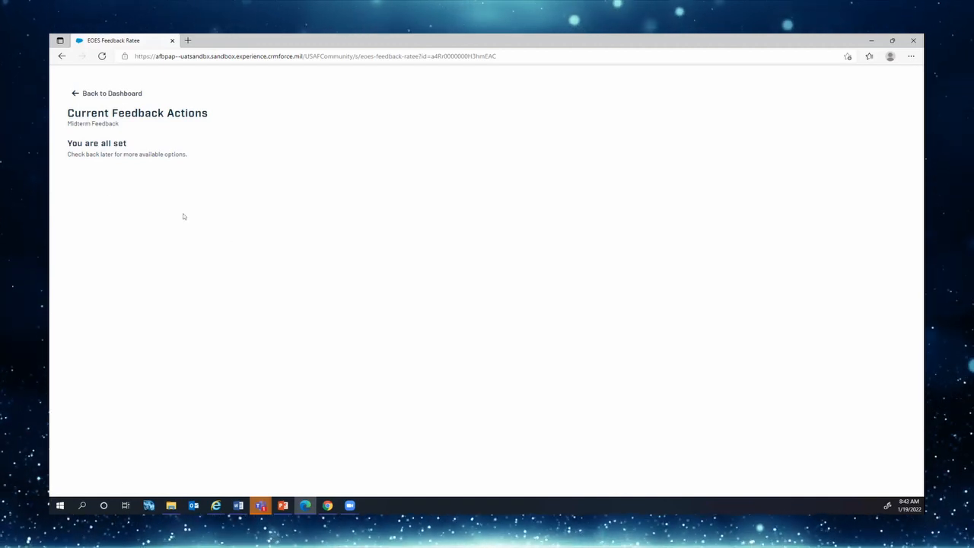
{"action": "left_click", "coordinate": [112, 93]}
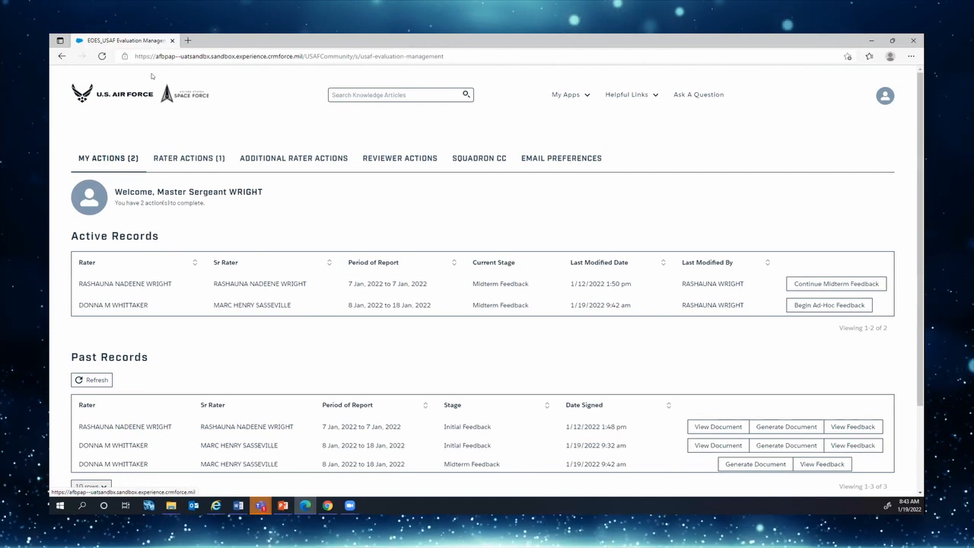
- Begin ad-hoc feedback on the active 8 Jan to 18 Jan 2022 record and set Ad-Hoc Created By to Rater Directed
{"action": "scroll", "coordinate": [323, 138], "scroll_direction": "down", "scroll_amount": 1}
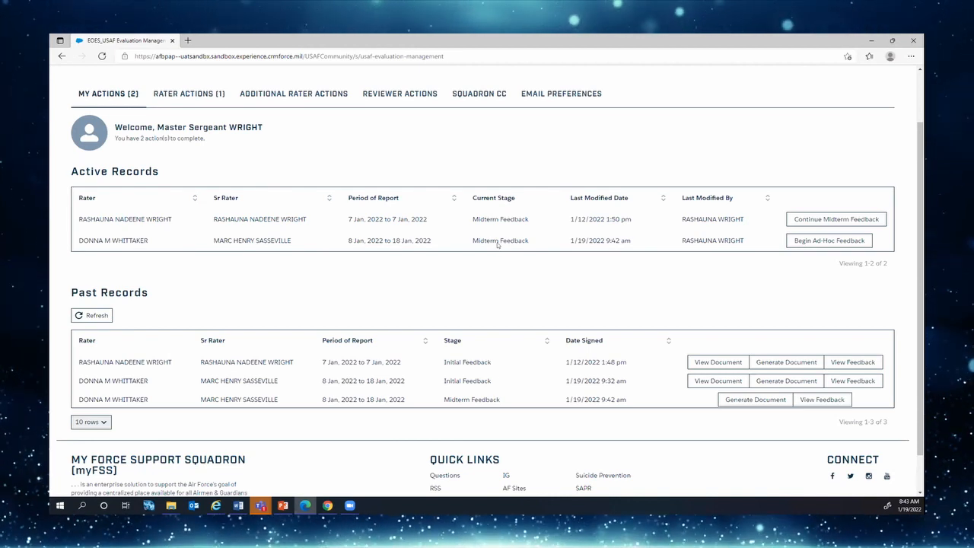
{"action": "left_click", "coordinate": [827, 242]}
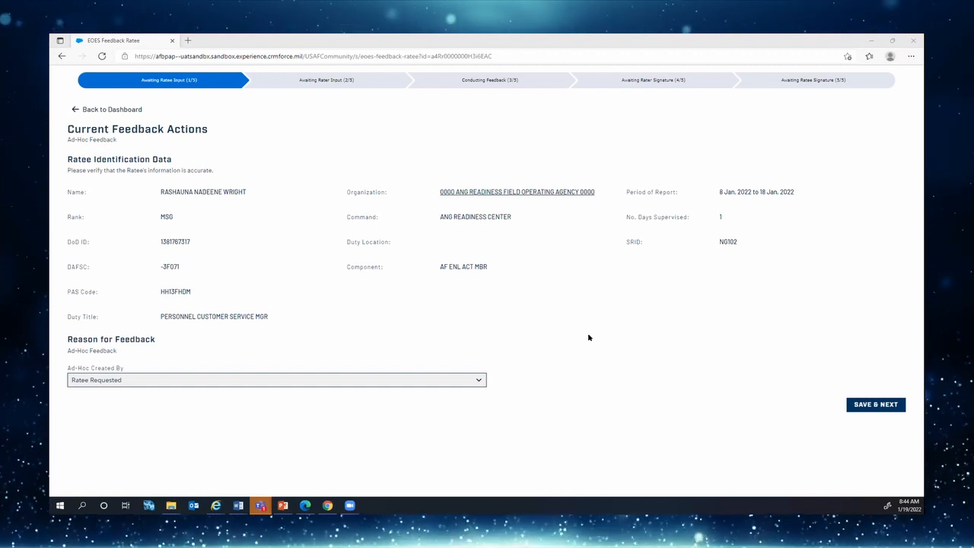
{"action": "left_click", "coordinate": [477, 381]}
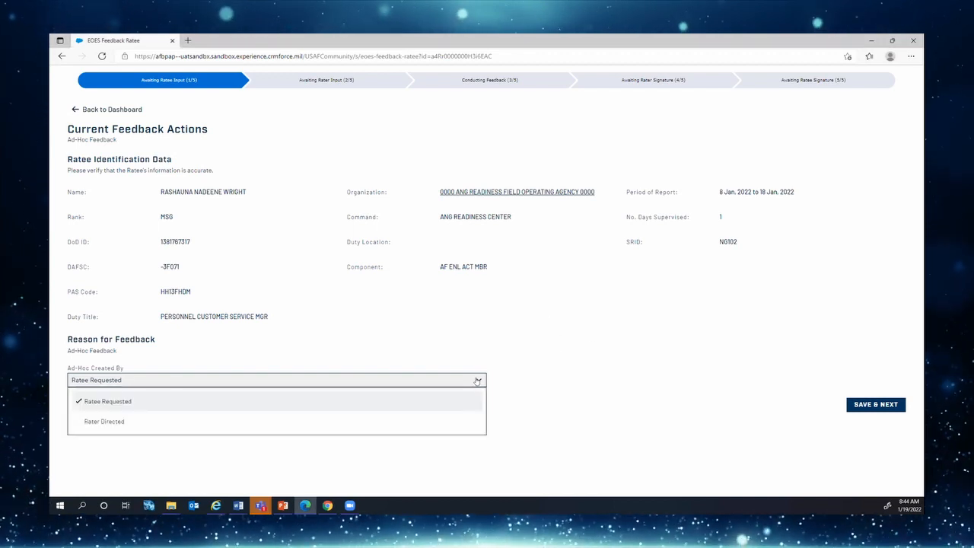
{"action": "left_click", "coordinate": [385, 425]}
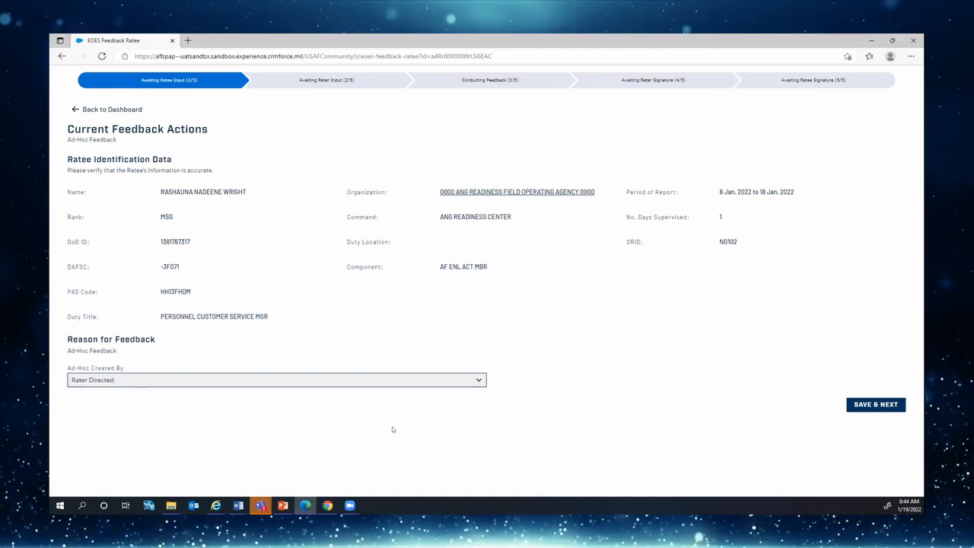